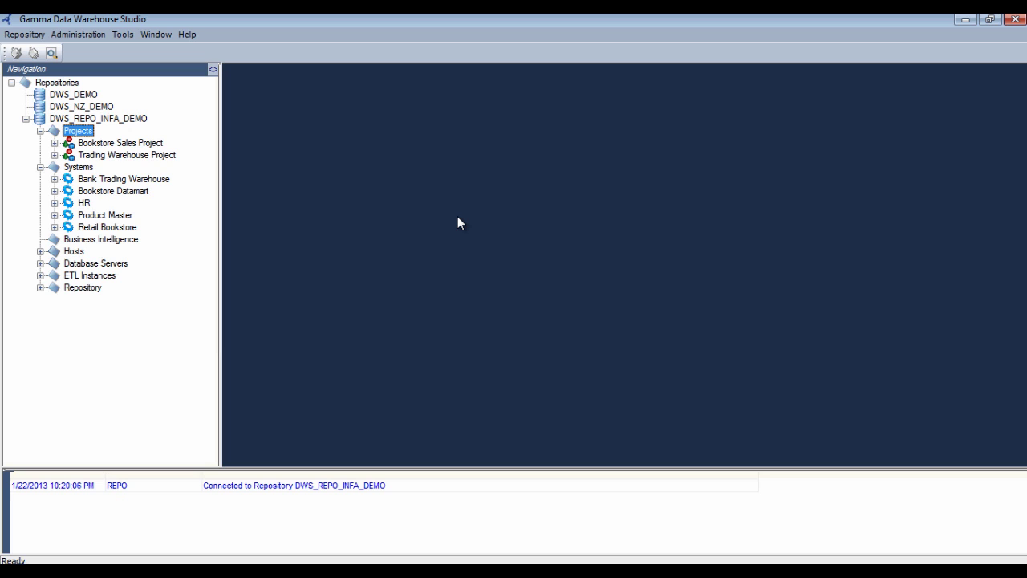
Expand Bookstore Datamart's Core Objects and Mapping Layer Objects folders, then select Bookstore Sales Project
left_click(54, 191)
left_click(68, 215)
left_click(68, 203)
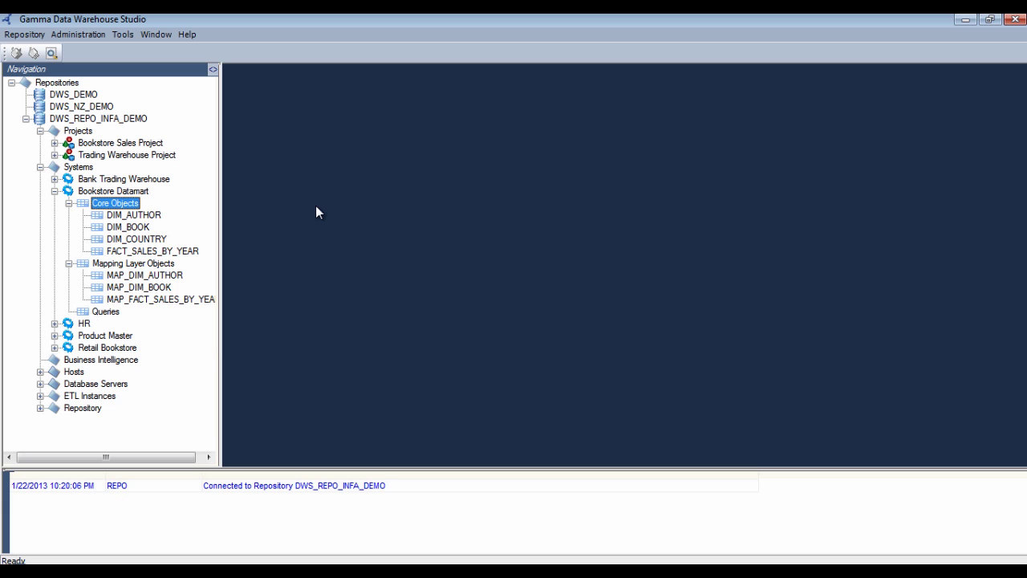
left_click(78, 146)
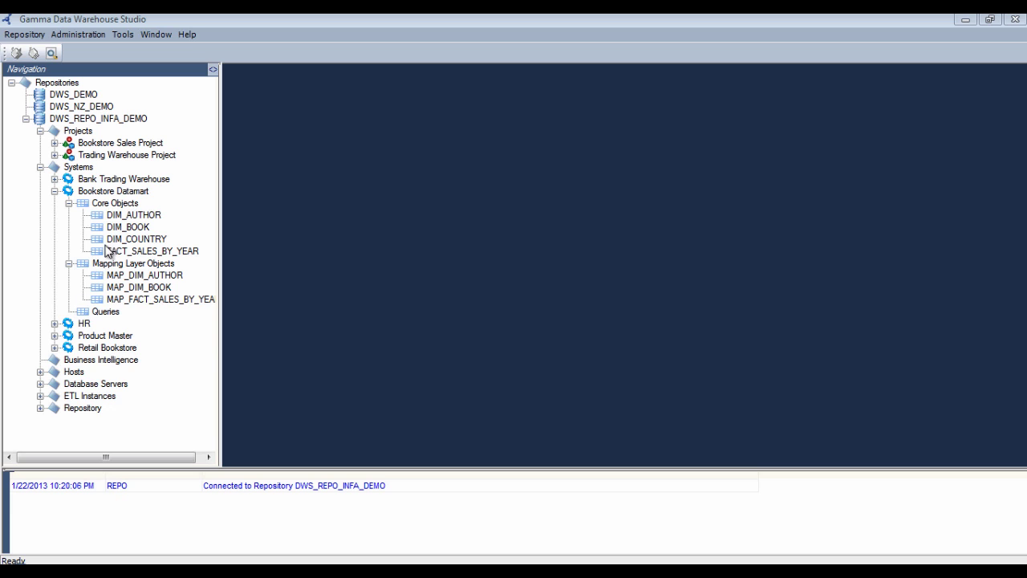
Edit Bookstore Datamart, list its four TABLE objects, and show the Data Population Guidelines settings
left_click(123, 193)
right_click(123, 191)
left_click(171, 200)
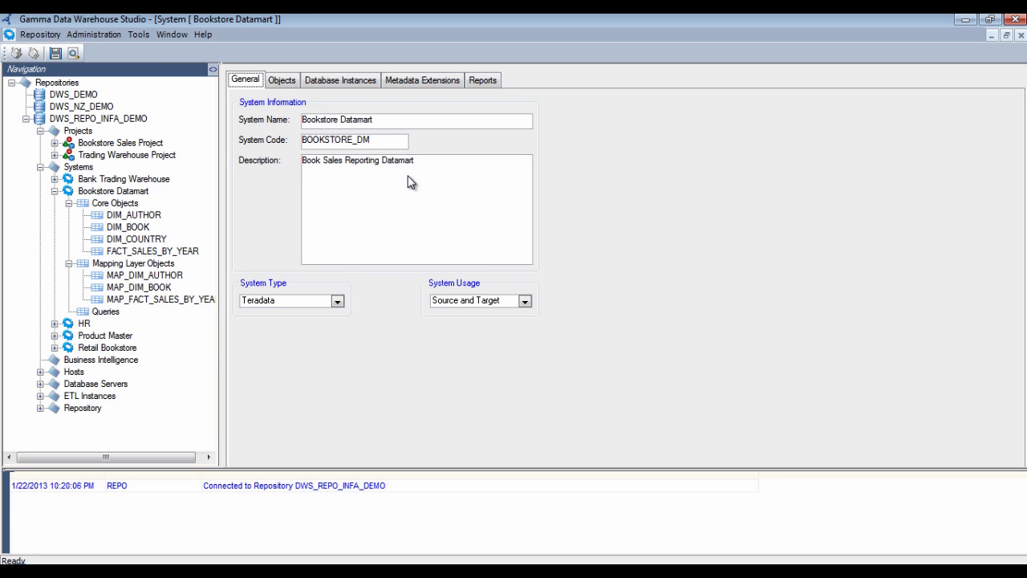
left_click(282, 81)
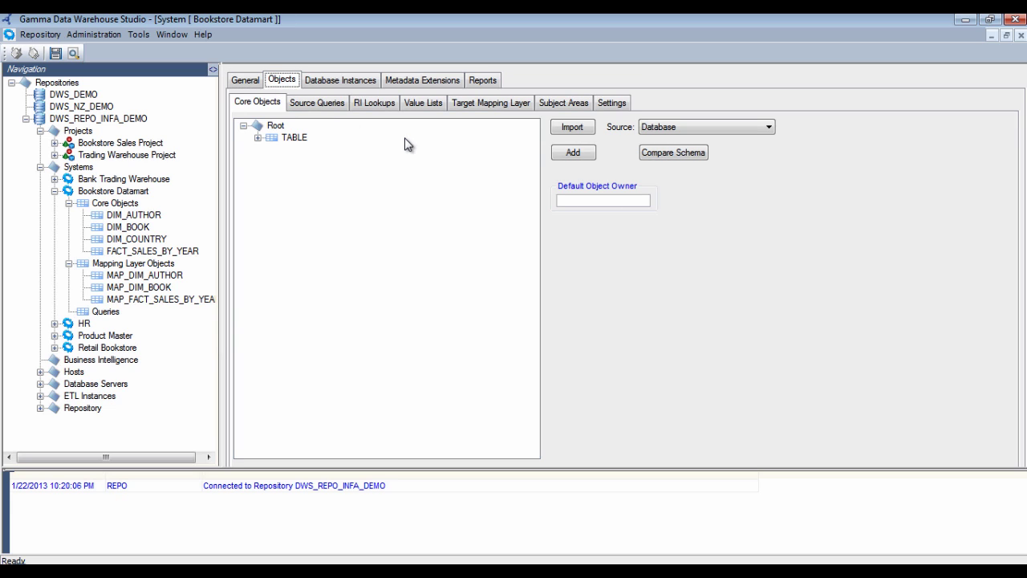
left_click(257, 139)
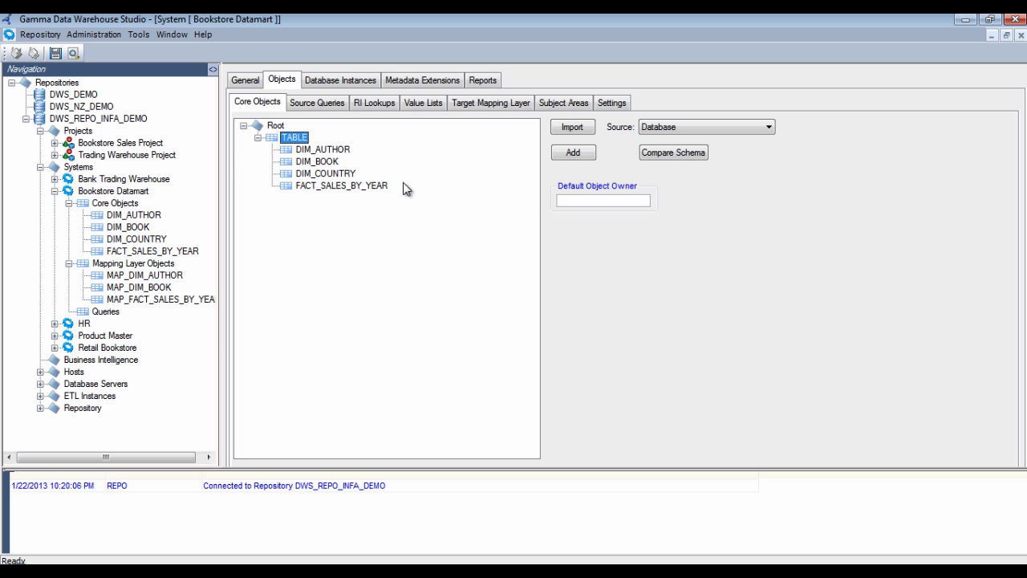
left_click(614, 105)
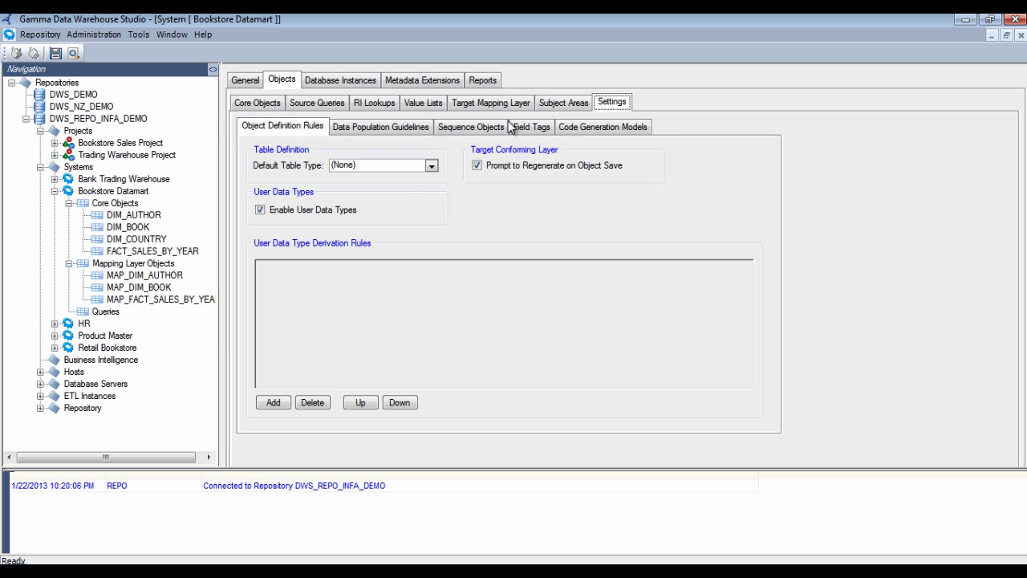
left_click(411, 130)
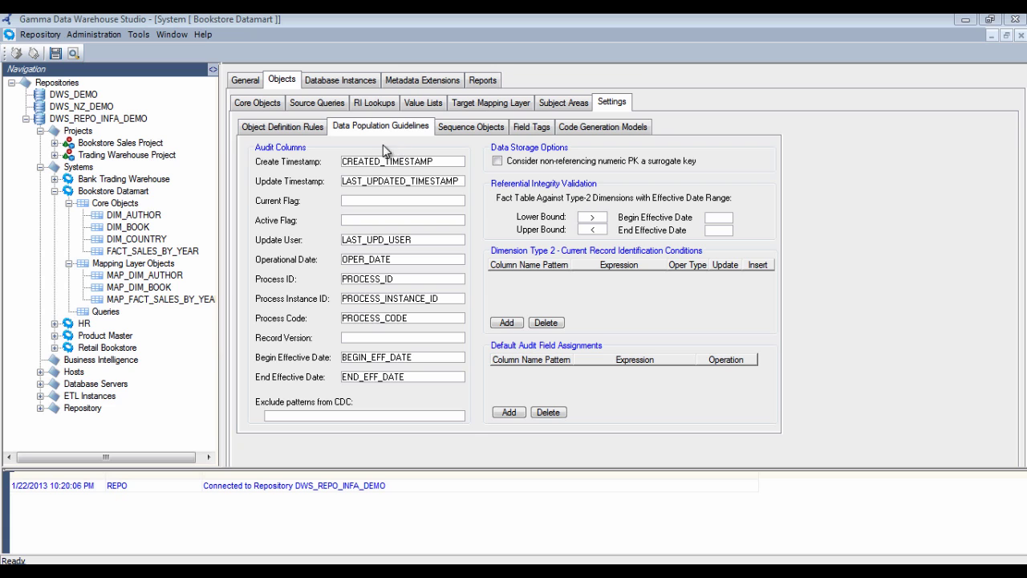
Open Trading Warehouse Project for editing and view its target system choices
right_click(140, 161)
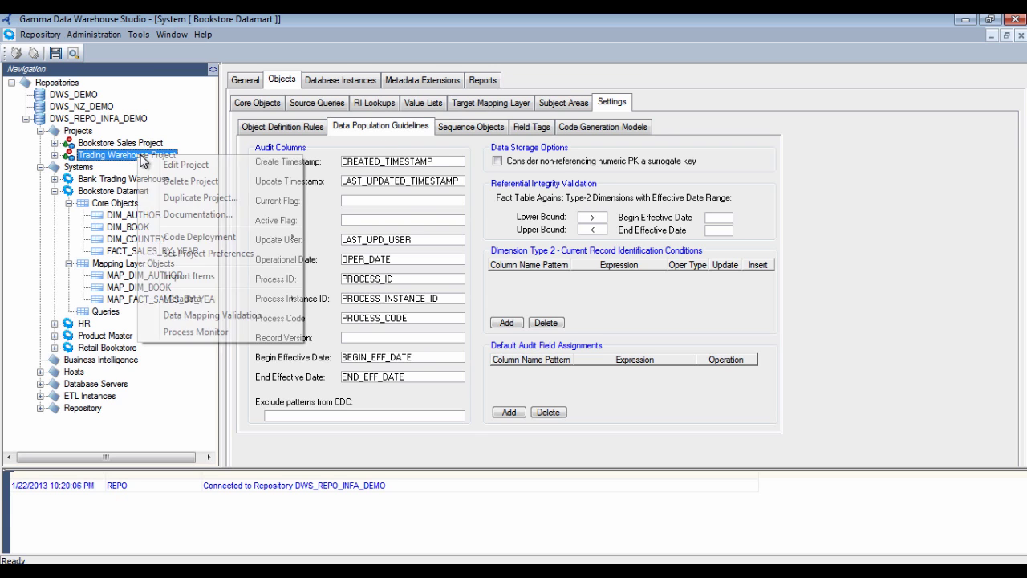
left_click(181, 163)
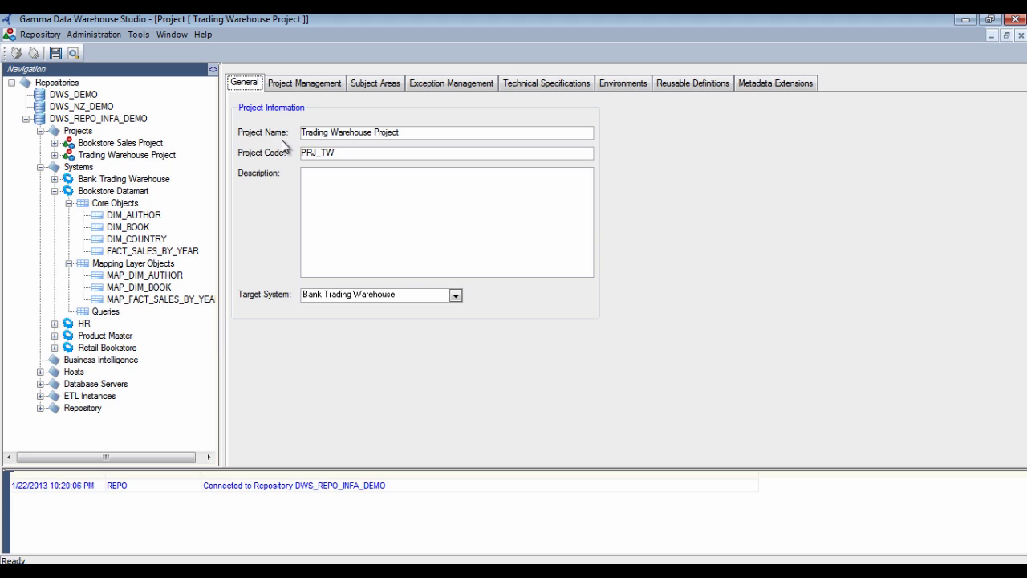
left_click(334, 297)
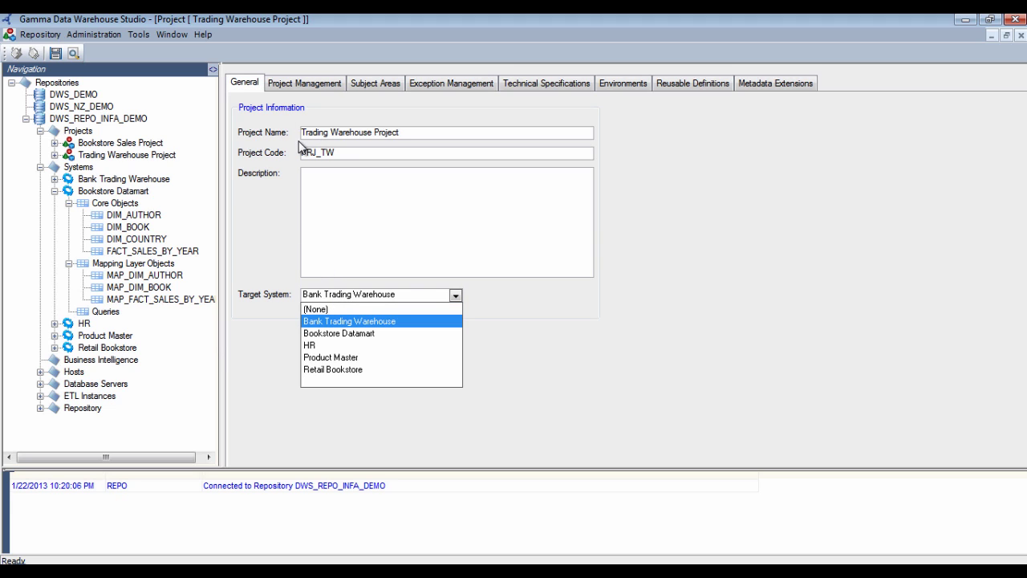
Browse the management, feed status, subject area, severity, environment, variable and metadata tabs, ending on Technical Specifications
left_click(310, 87)
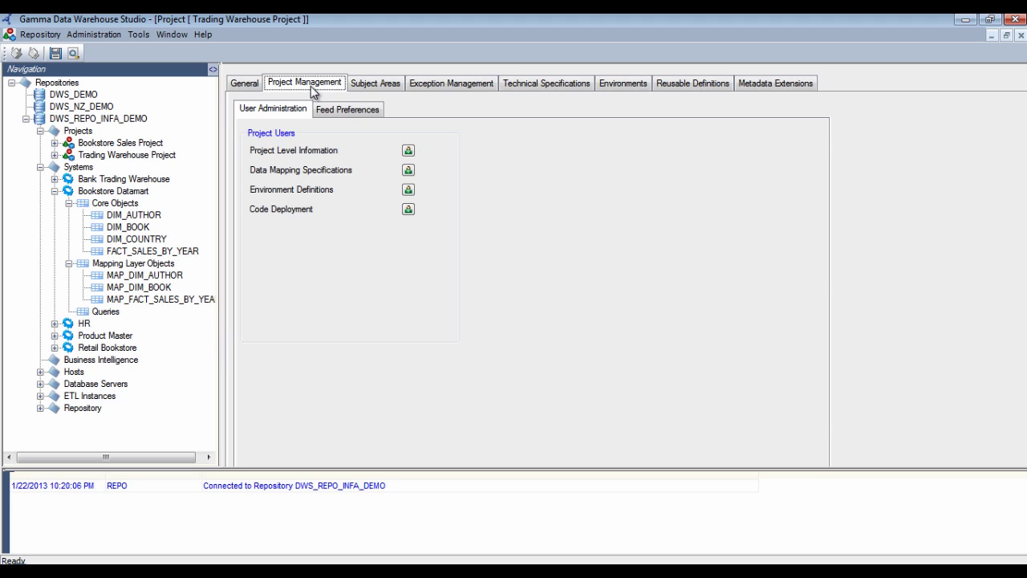
left_click(355, 110)
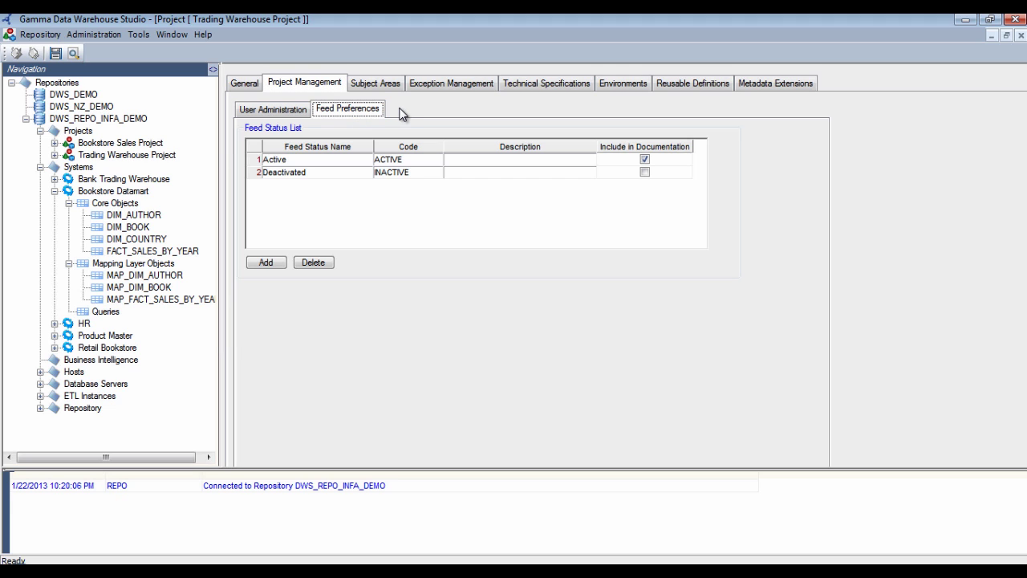
left_click(378, 85)
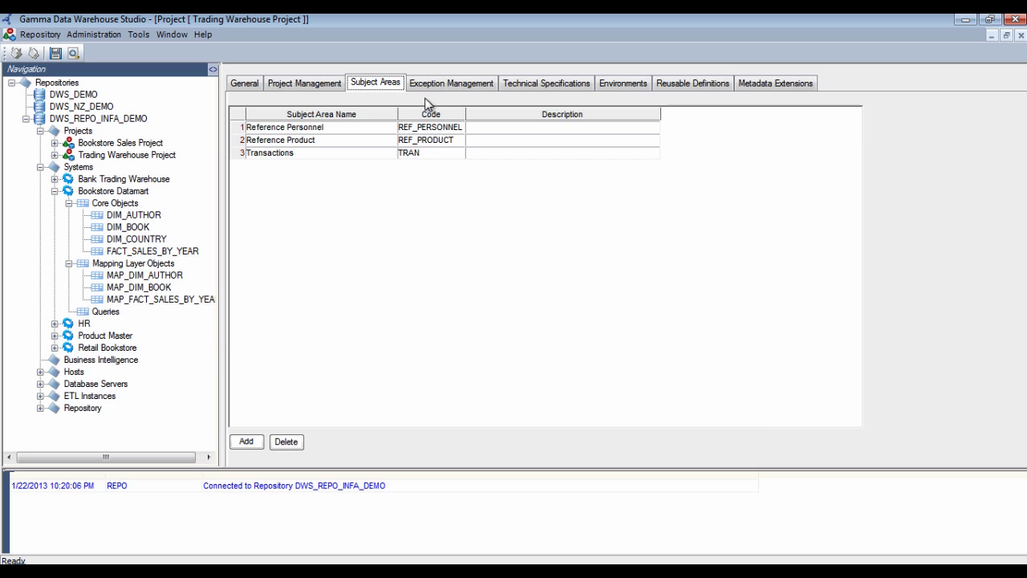
left_click(449, 93)
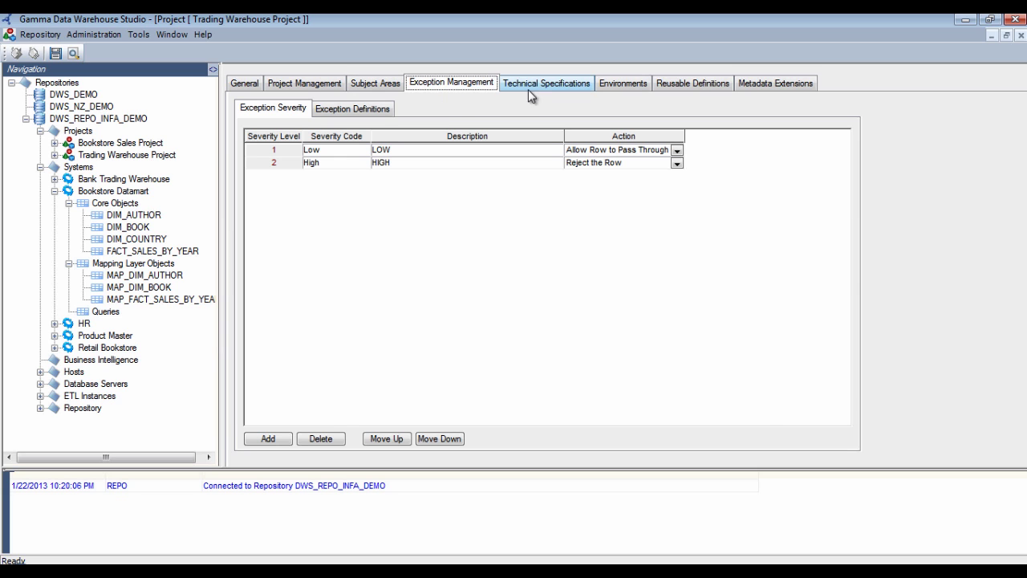
left_click(553, 83)
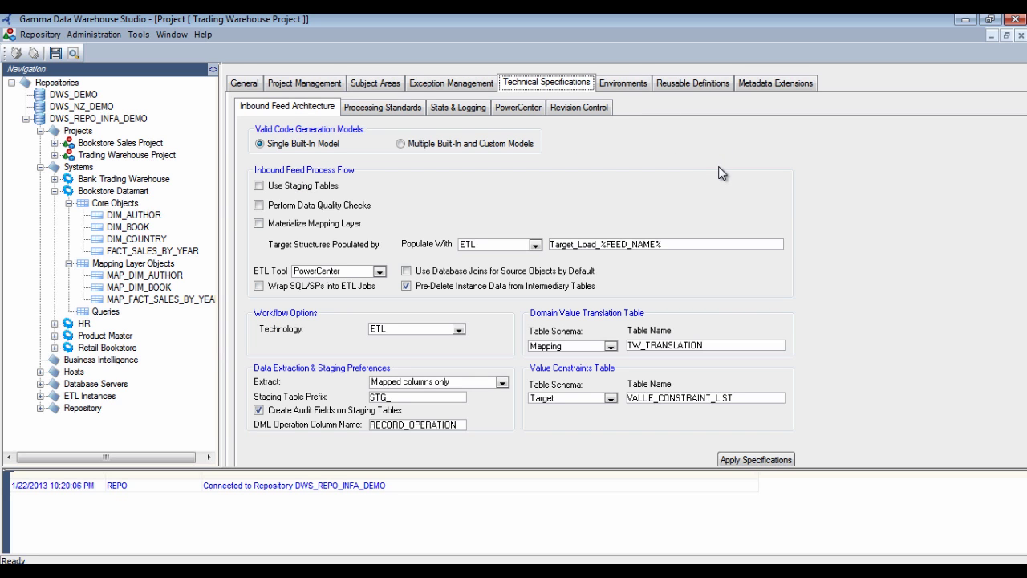
left_click(625, 83)
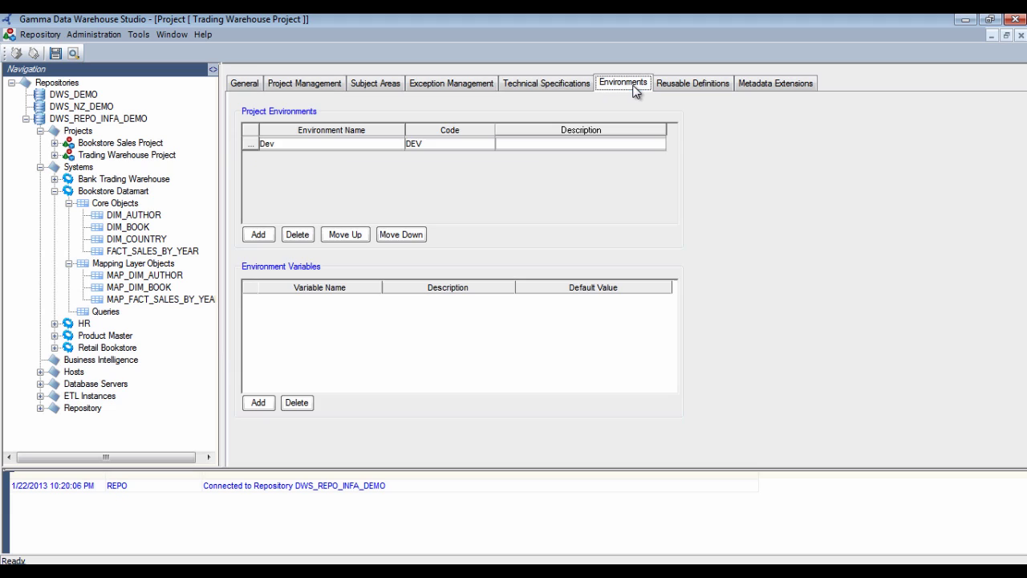
left_click(691, 87)
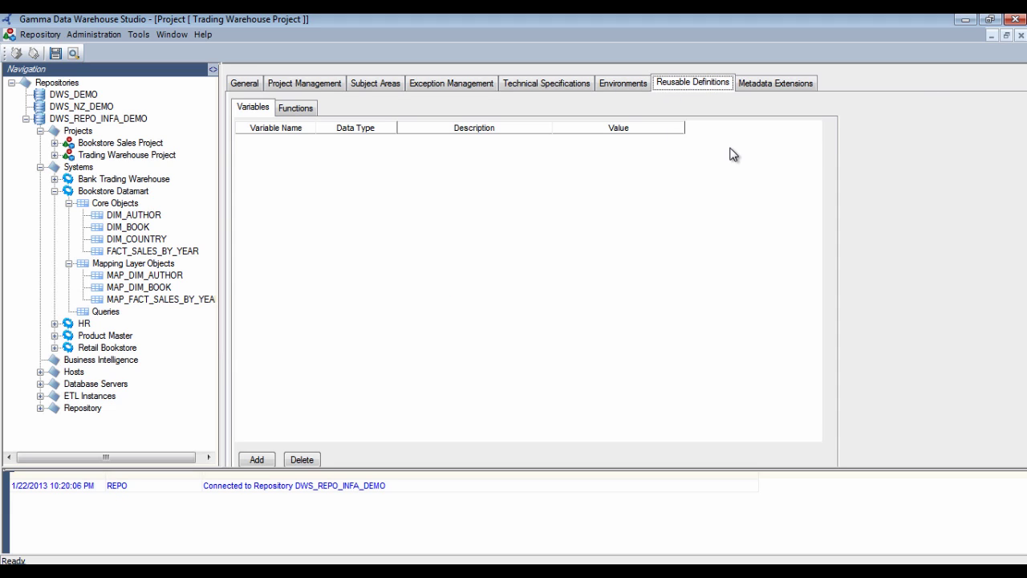
left_click(763, 85)
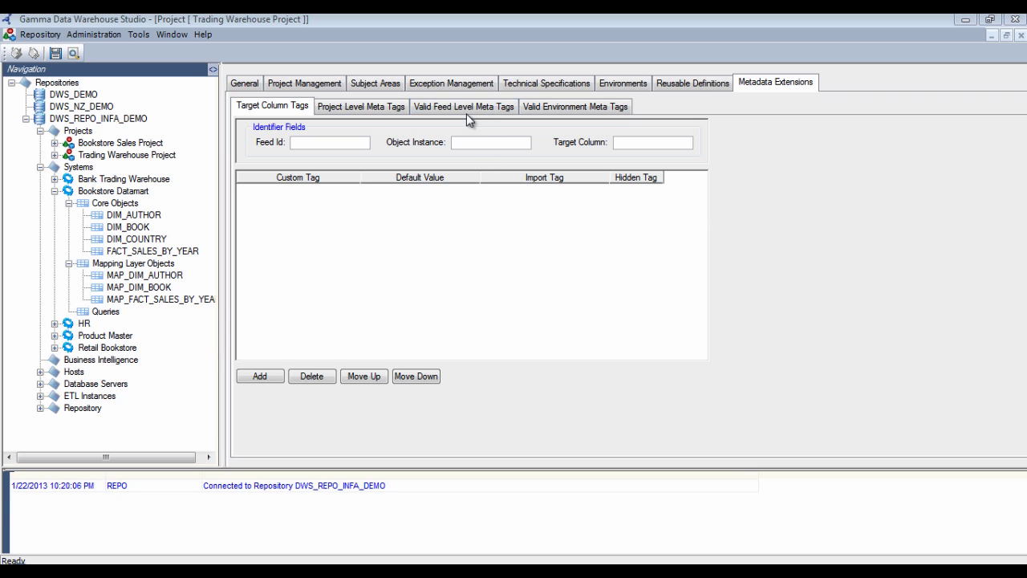
left_click(531, 82)
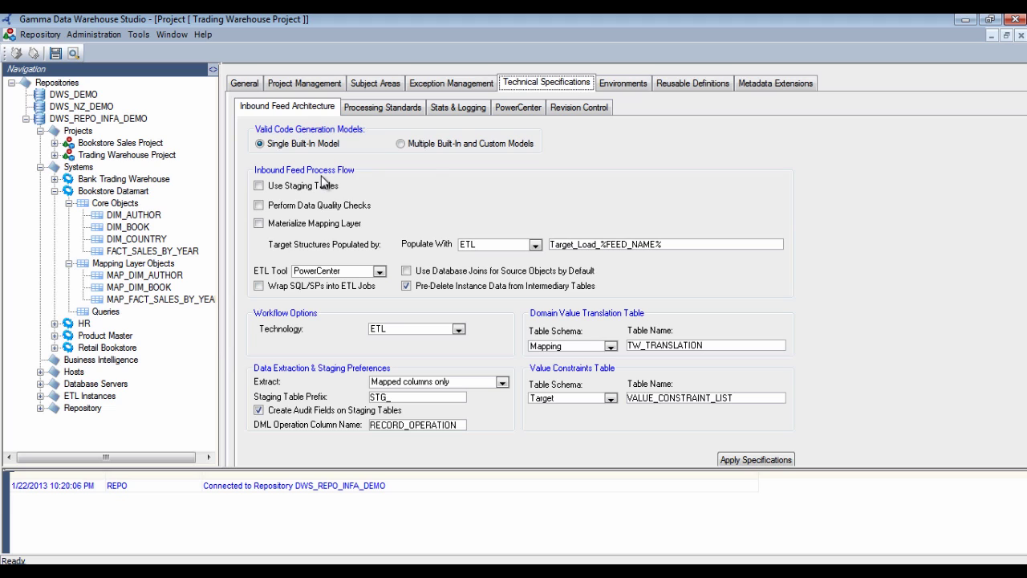
Leave staging tables off and PowerCenter as ETL tool, then view the Processing Standards
left_click(265, 183)
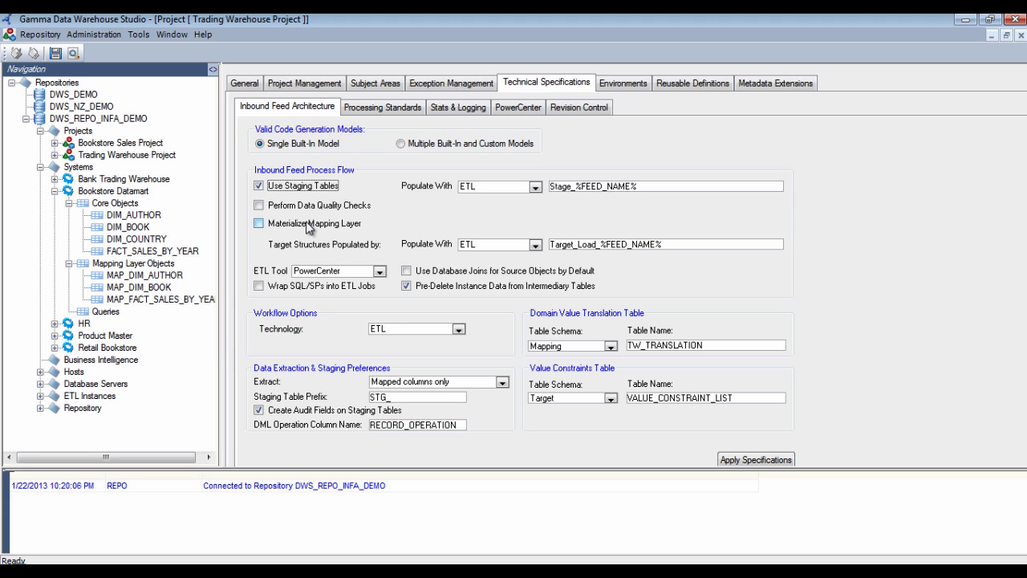
left_click(305, 187)
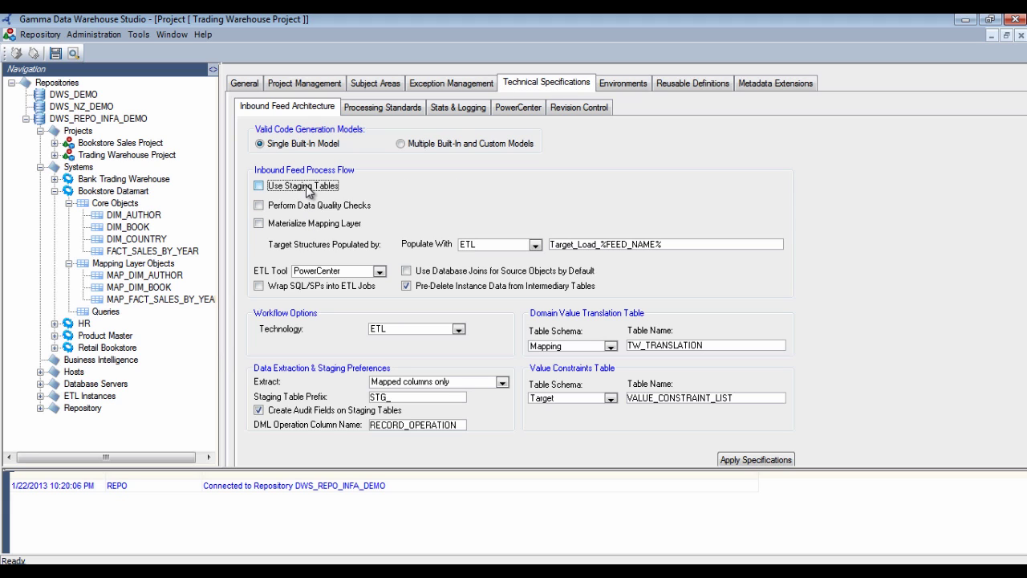
left_click(320, 270)
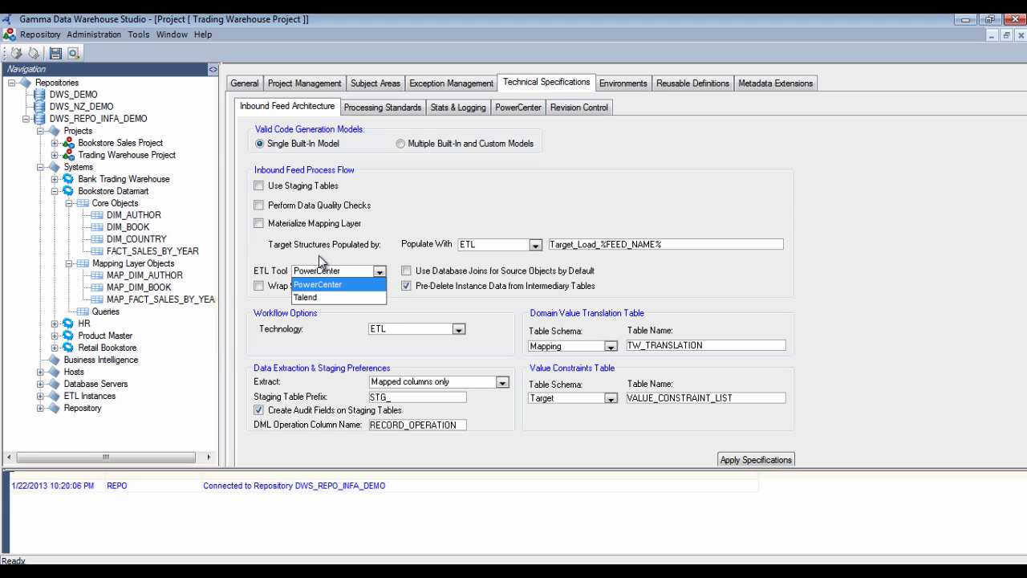
left_click(415, 219)
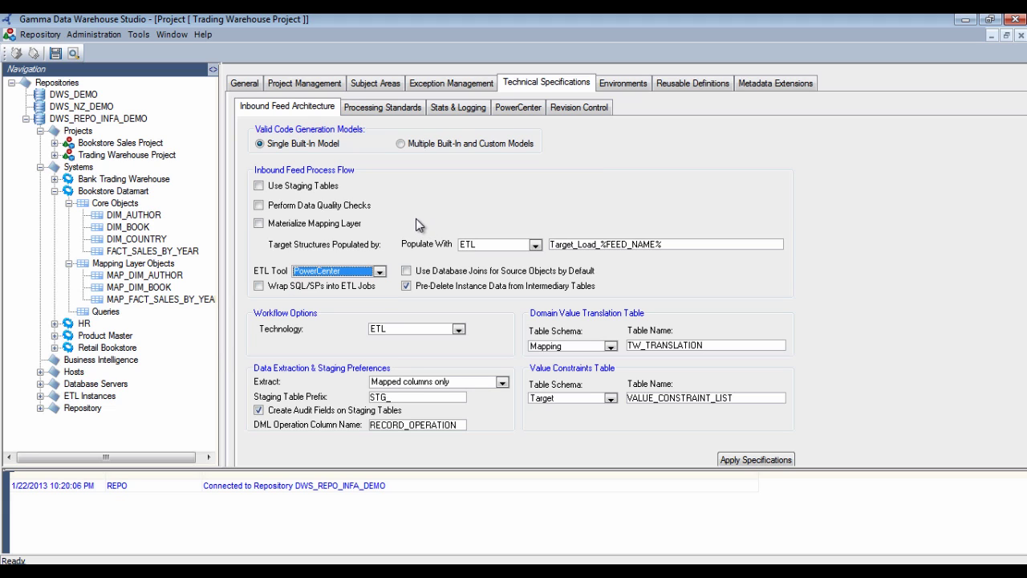
left_click(384, 109)
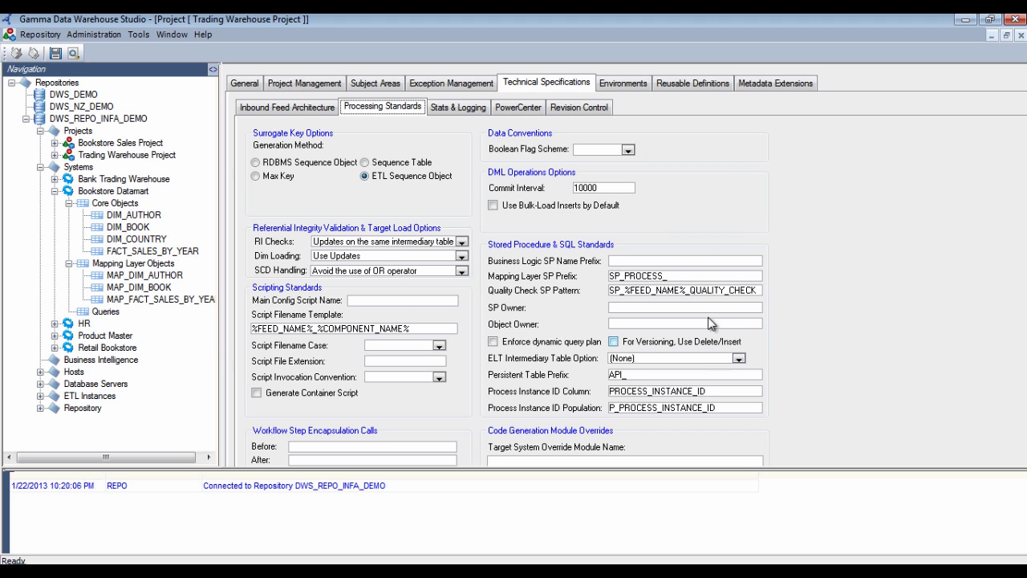
Review the Stats & Logging settings and the PowerCenter prefixes m_, s_ and wk_
left_click(457, 107)
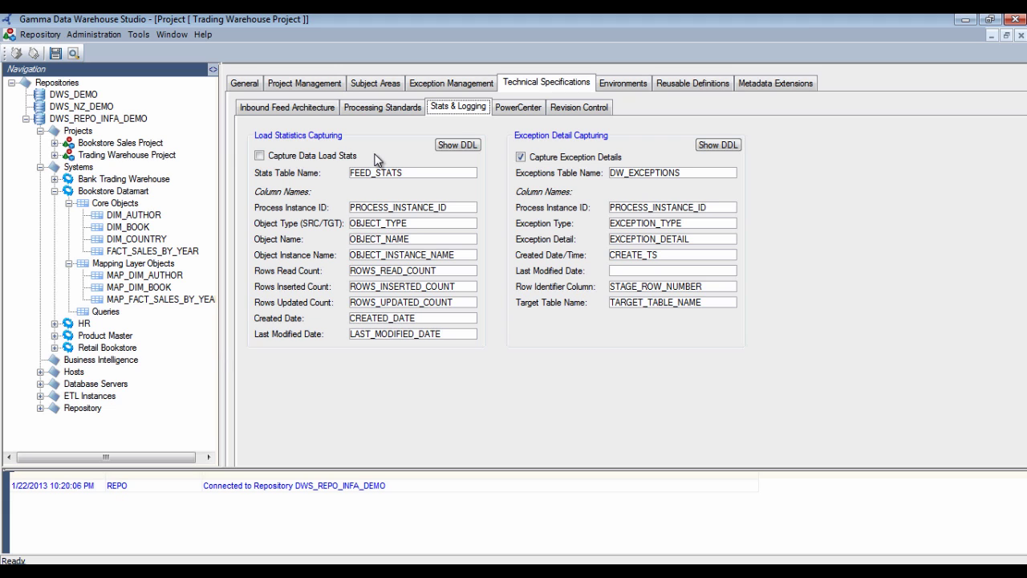
left_click(513, 110)
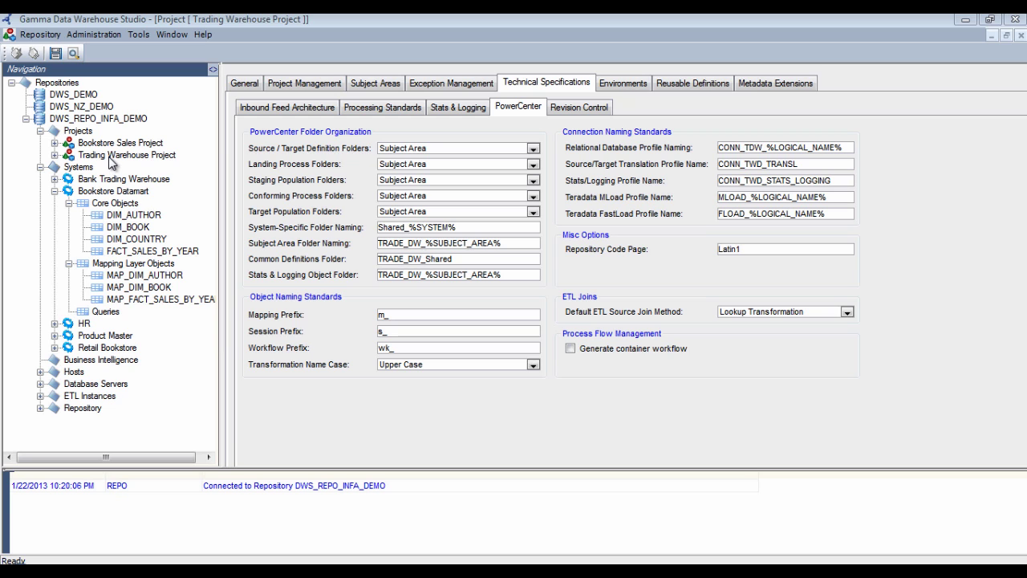
Create an incoming feed named 'Employee Feed' with code EMP_FEED under Trading Warehouse Project
double_click(111, 157)
double_click(115, 167)
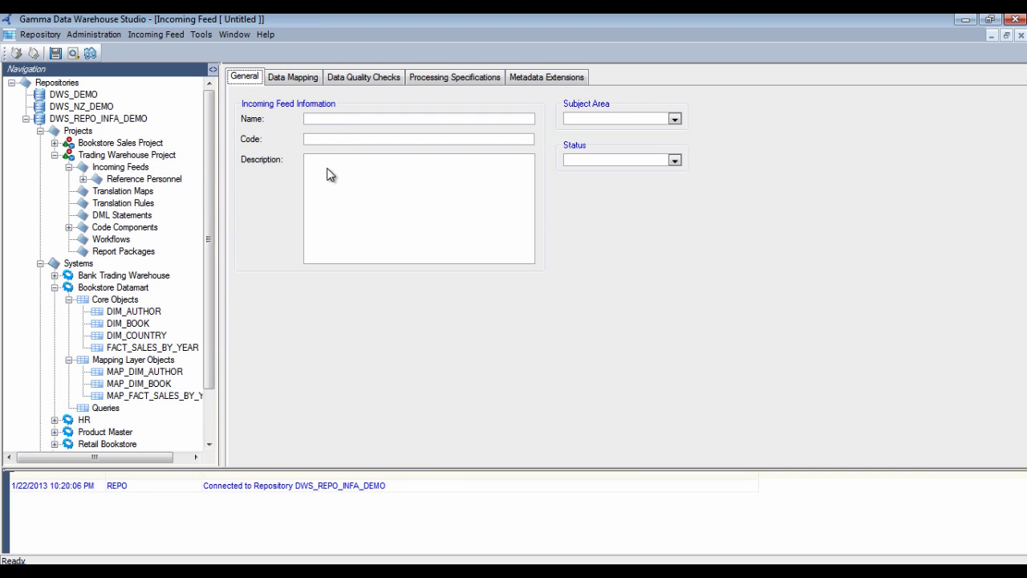
left_click(324, 119)
type("Ep")
key("BackSpace")
type("mployee ")
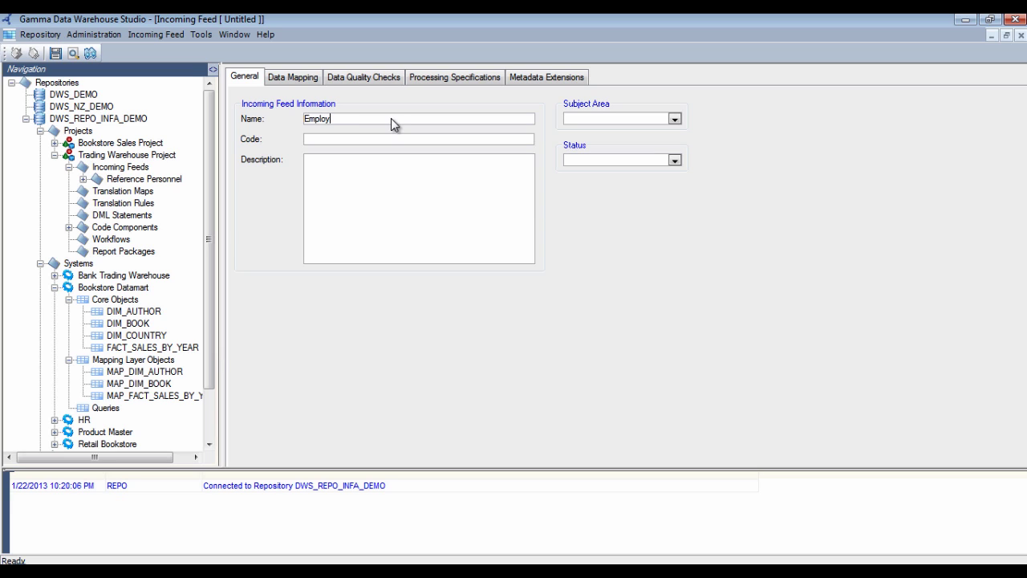
type("Feed")
key("Tab")
type("EMP_FEED")
Set the feed's subject area to Reference Personnel and status to Active, then show Data Mapping
left_click(579, 122)
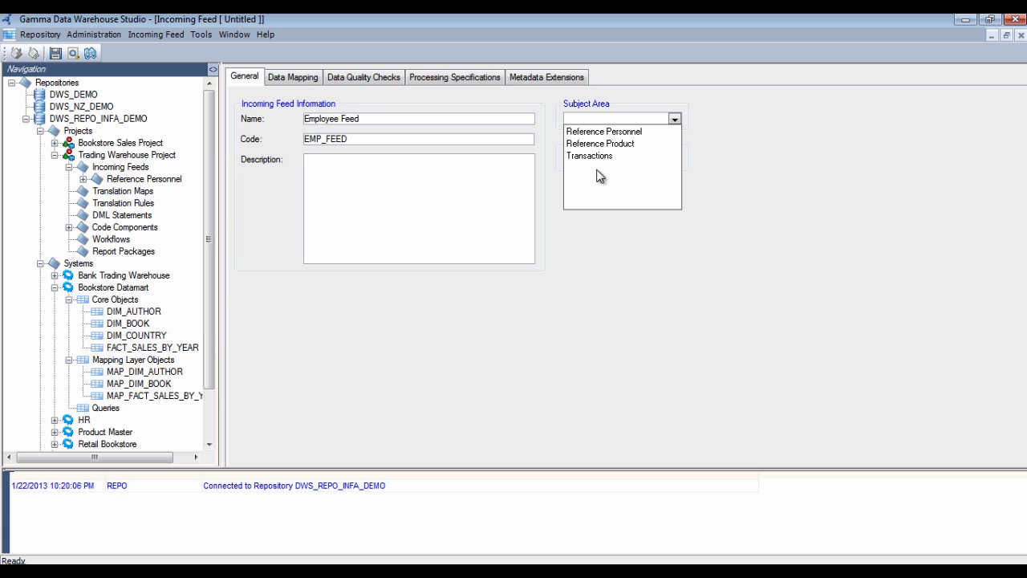
left_click(600, 132)
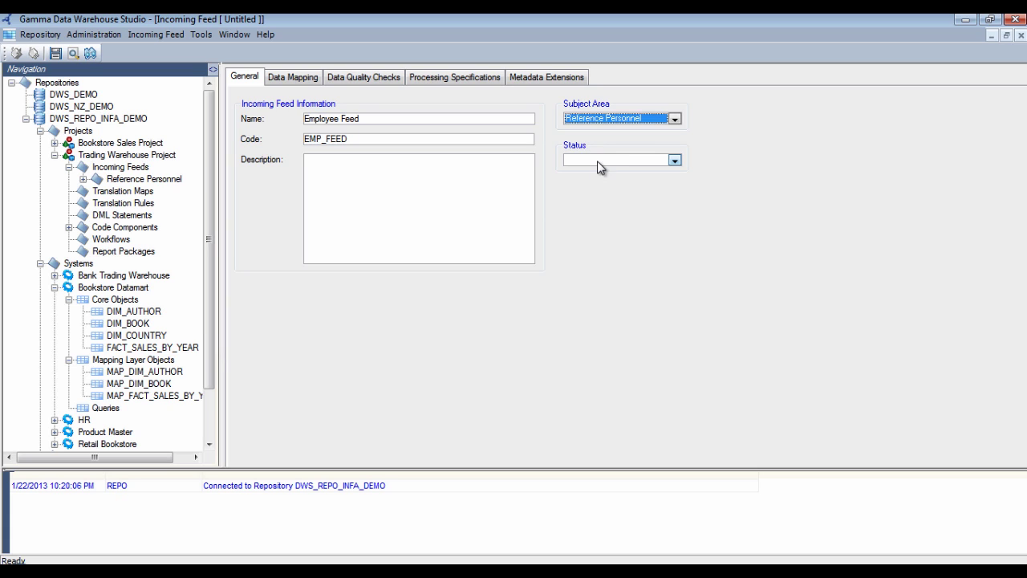
left_click(598, 163)
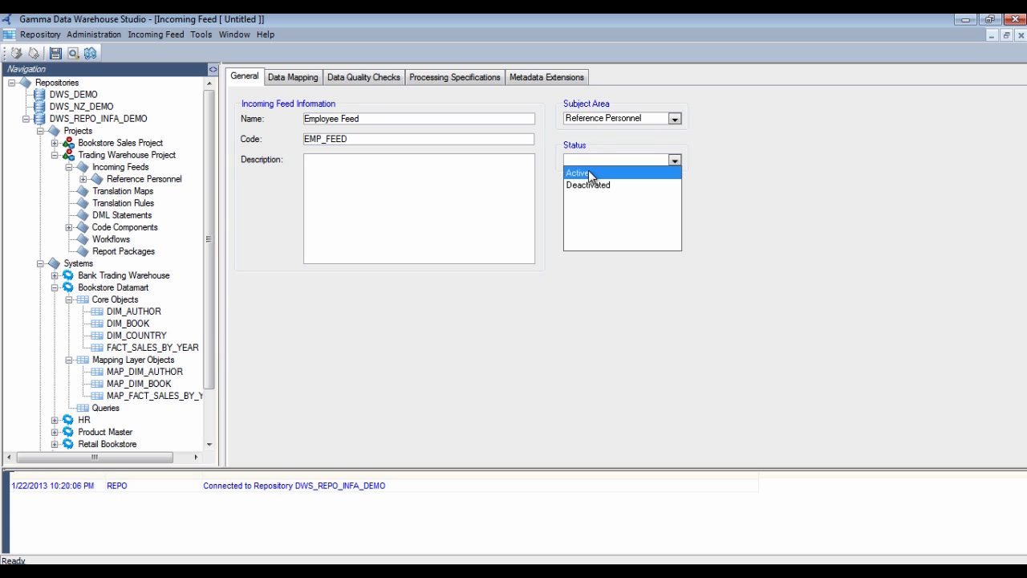
left_click(586, 172)
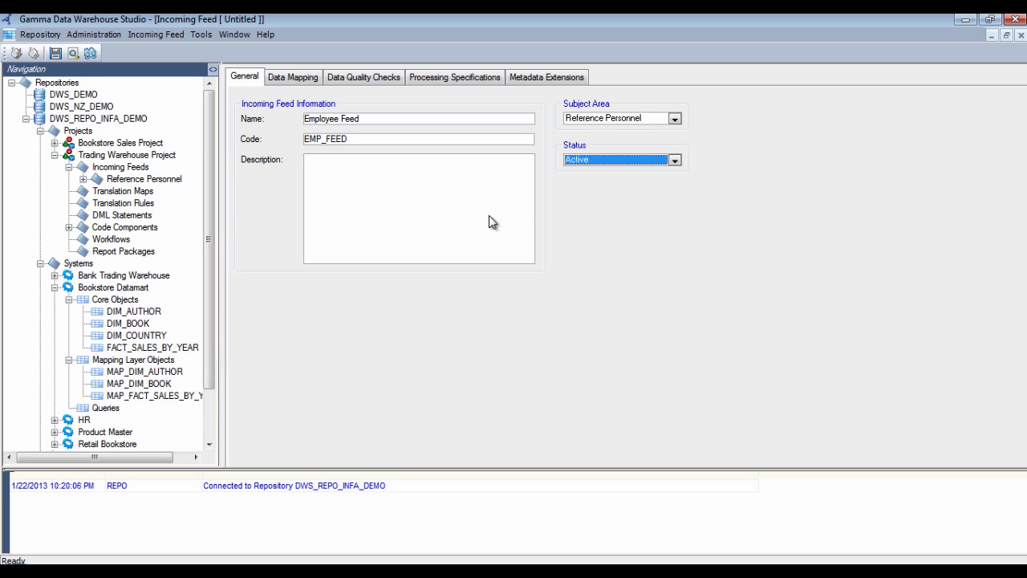
left_click(294, 79)
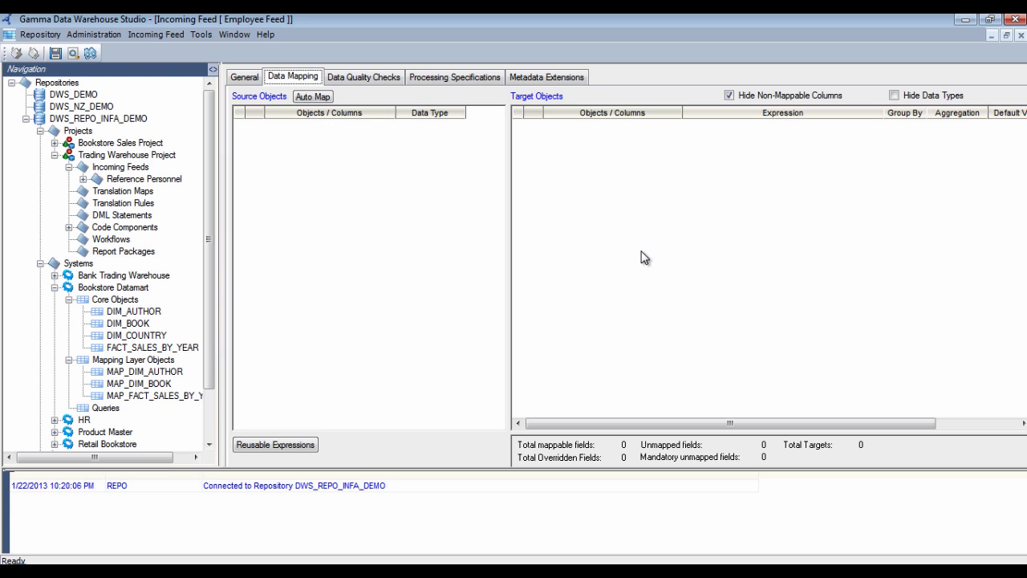
Add HR's EMPLOYEES and Product Master's PRODUCT_LINES tables as the mapping's source objects
scroll(94, 251, "down", 2)
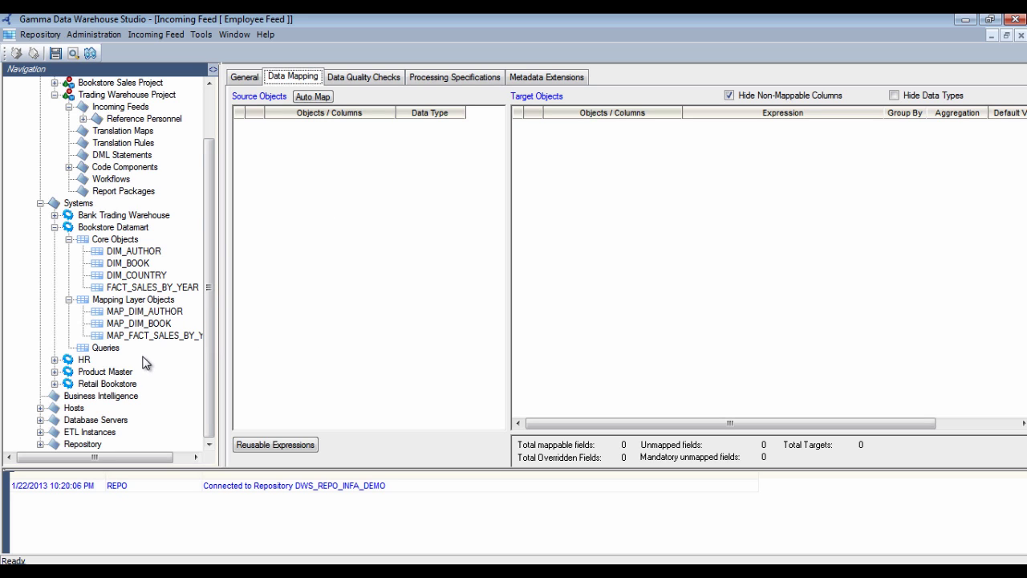
left_click(53, 361)
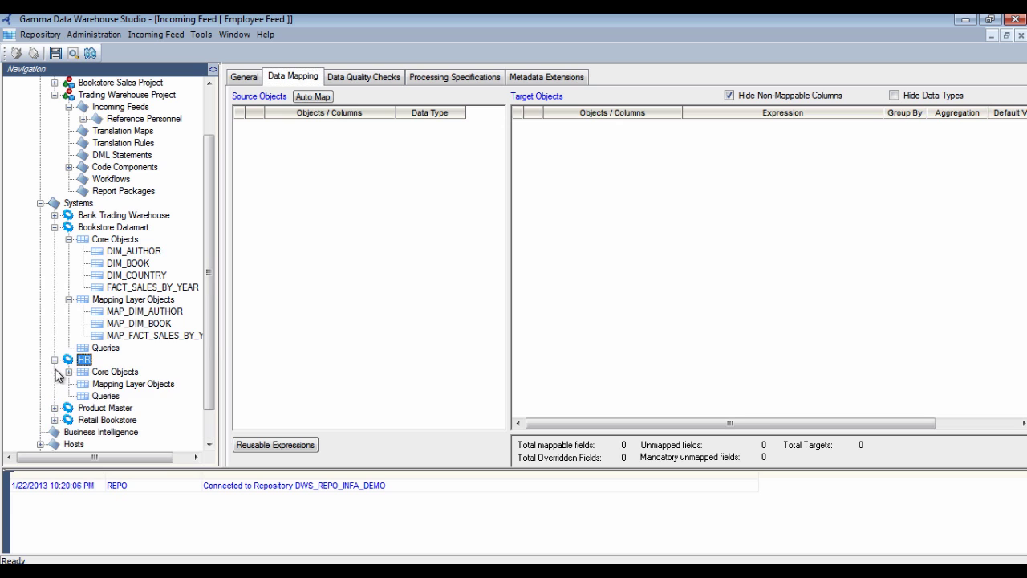
left_click(71, 374)
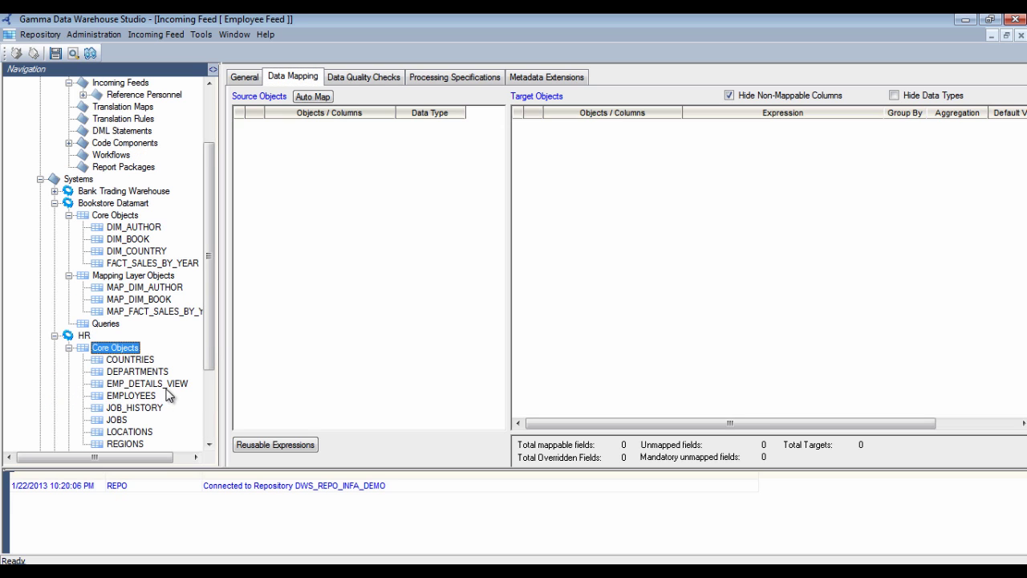
left_click_drag(138, 396, 380, 294)
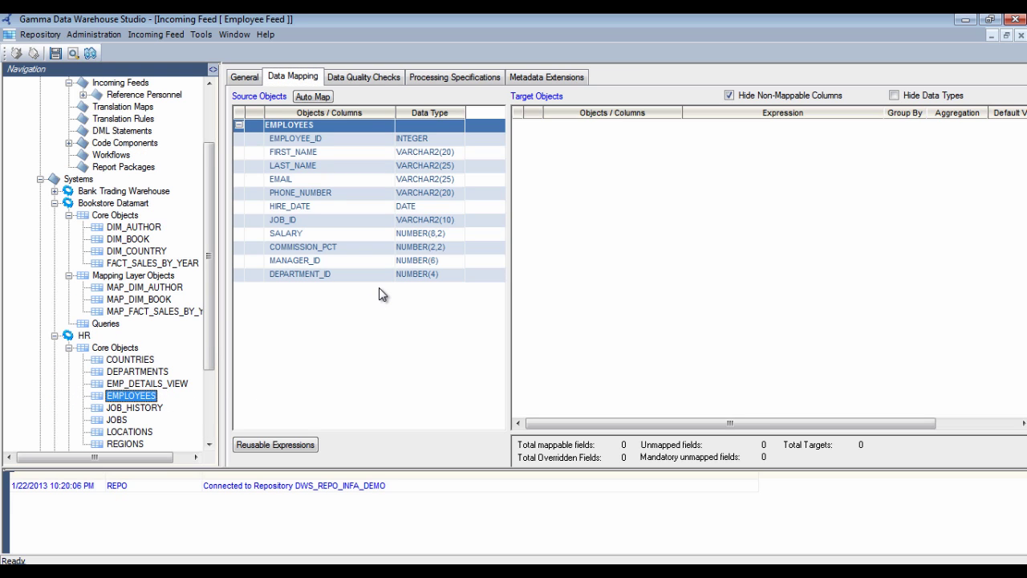
left_click_drag(213, 303, 204, 371)
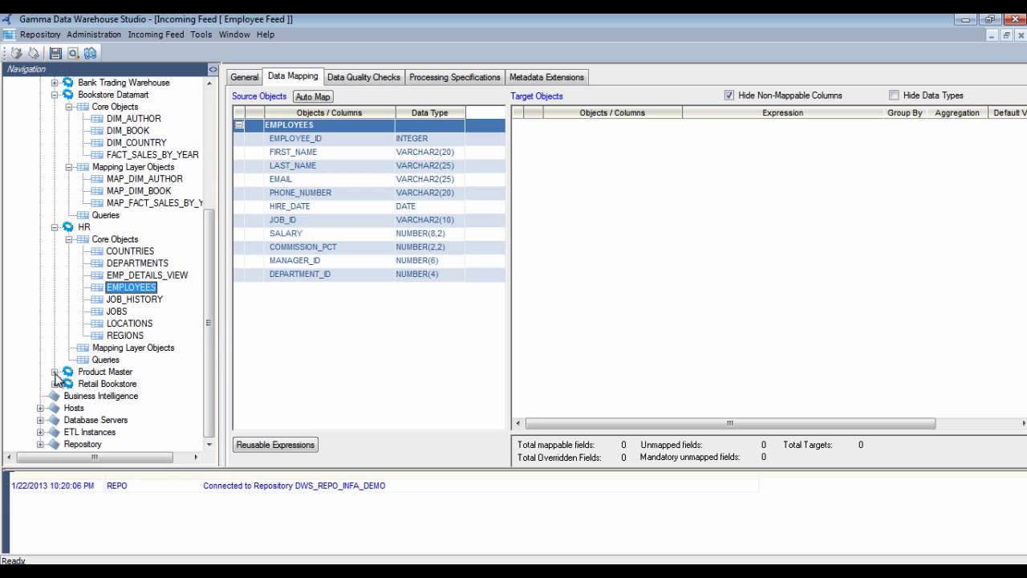
double_click(65, 372)
double_click(71, 385)
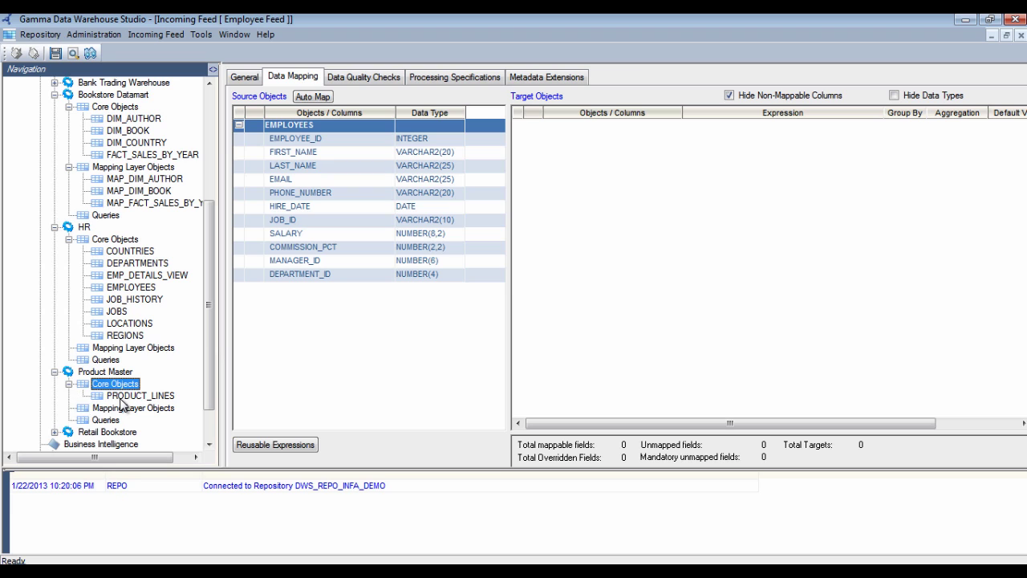
left_click_drag(125, 398, 301, 380)
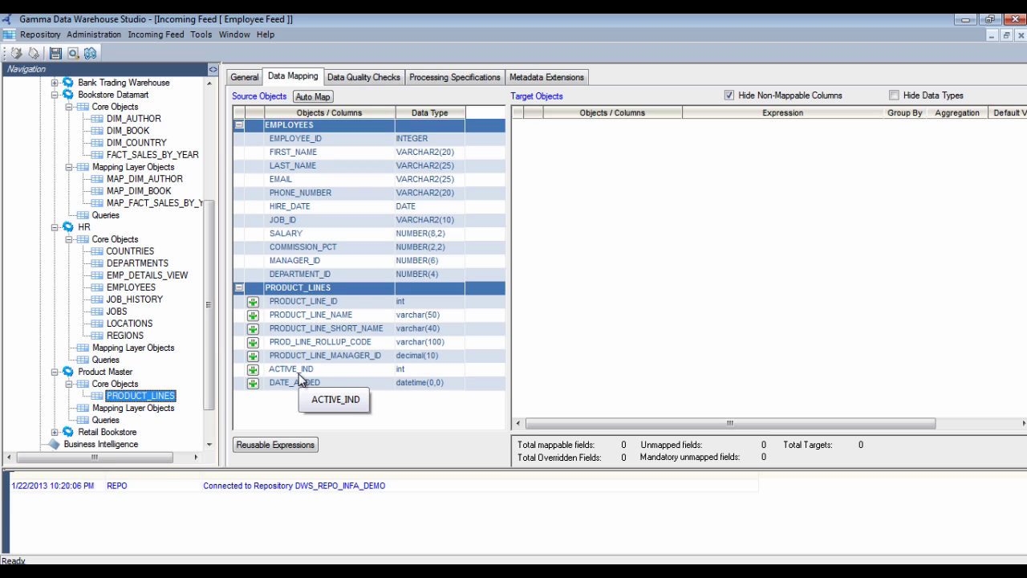
Join PRODUCT_LINES.PRODUCT_LINE_MANAGER_ID to EMPLOYEES.EMPLOYEE_ID
left_click(254, 360)
left_click(208, 152)
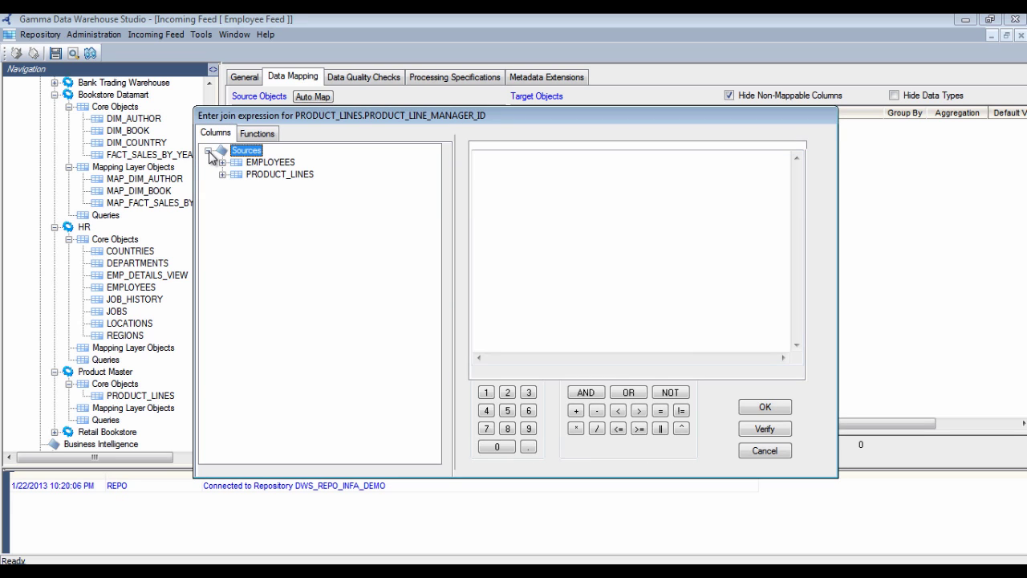
left_click(222, 162)
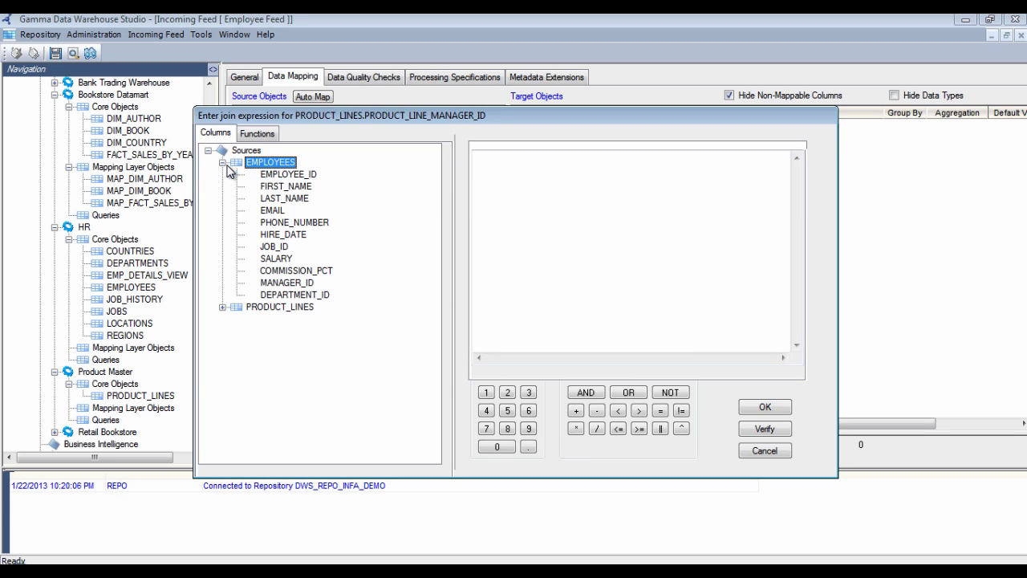
double_click(282, 175)
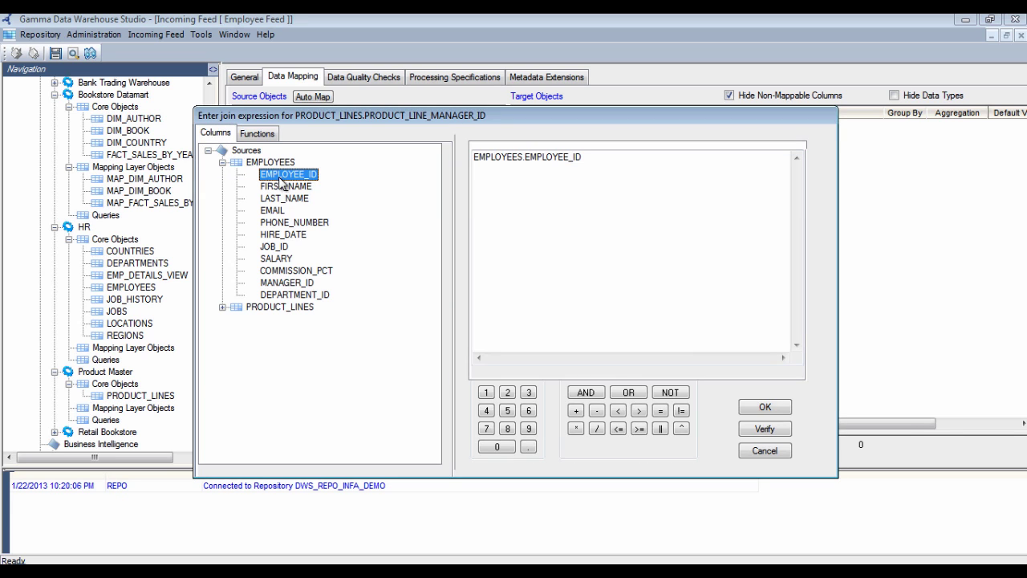
left_click(763, 408)
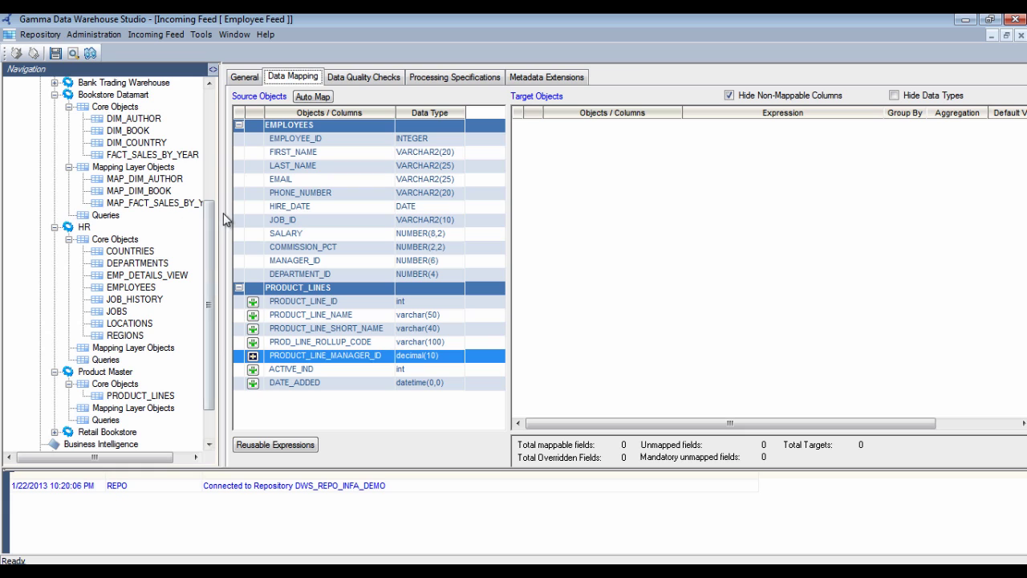
Collapse Bookstore Datamart, expand Bank Trading Warehouse's Mapping Layer Objects, and select MAP_PARTY
scroll(215, 206, "up", 1)
scroll(215, 206, "up", 1)
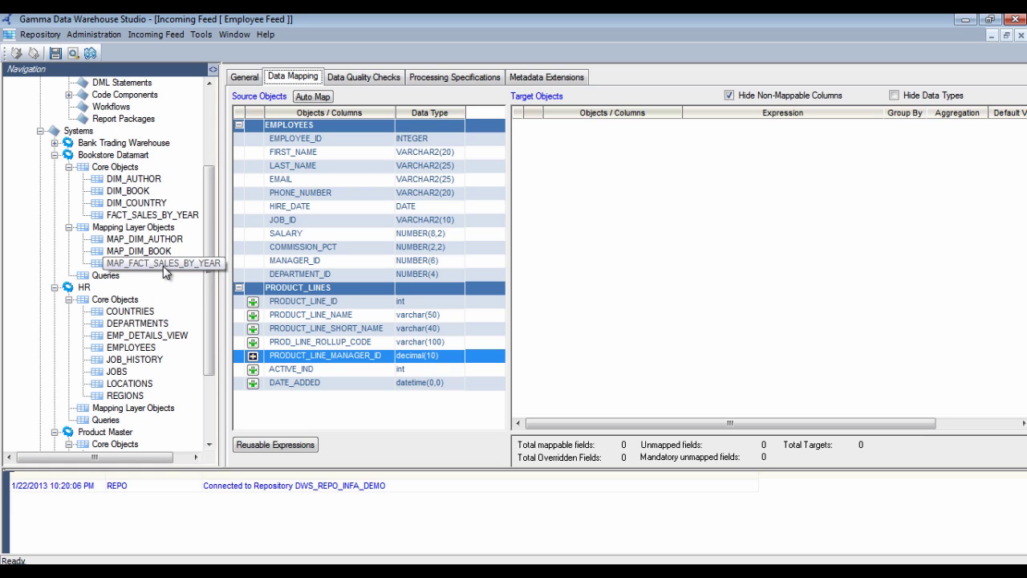
left_click(55, 155)
left_click(55, 167)
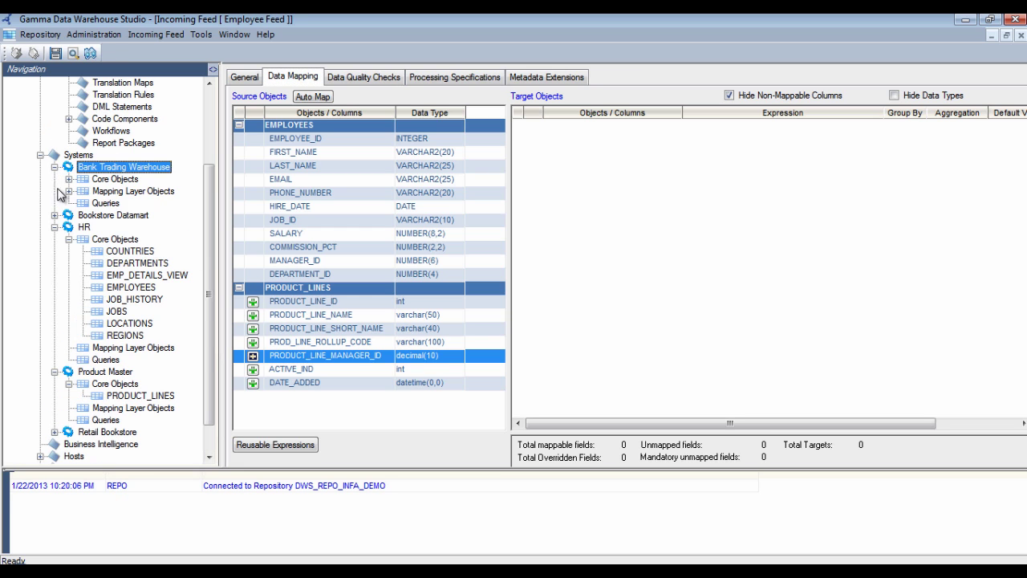
left_click(69, 191)
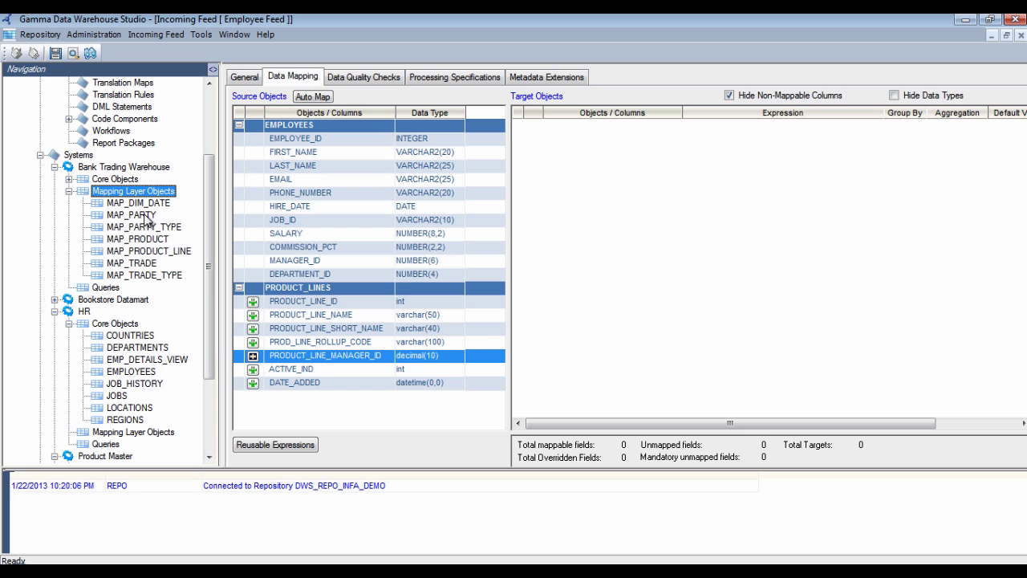
left_click(147, 216)
Add MAP_PARTY and MAP_PRODUCT_LINE as target objects of the Employee Feed mapping
left_click_drag(147, 216, 578, 223)
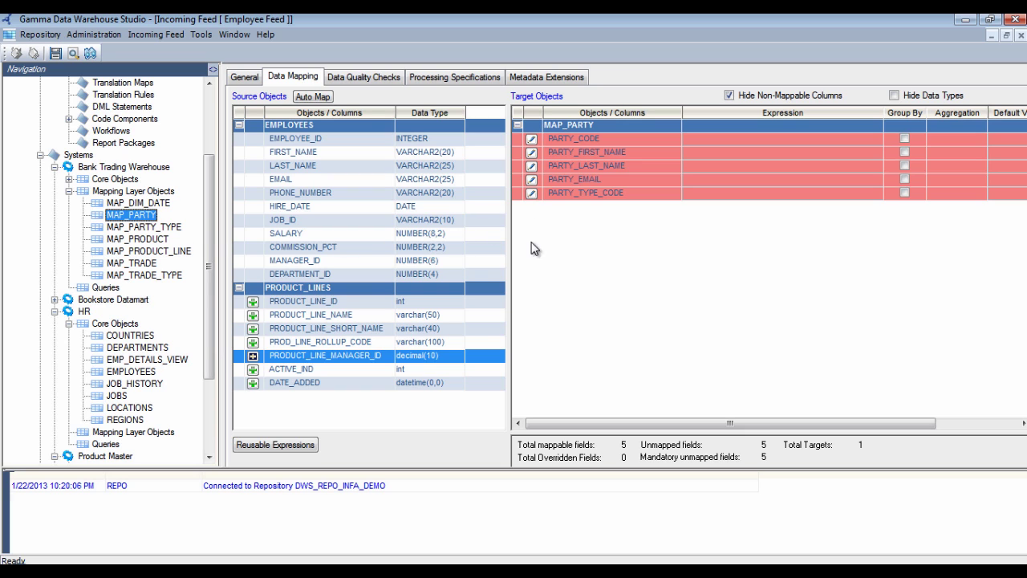
left_click_drag(171, 252, 599, 297)
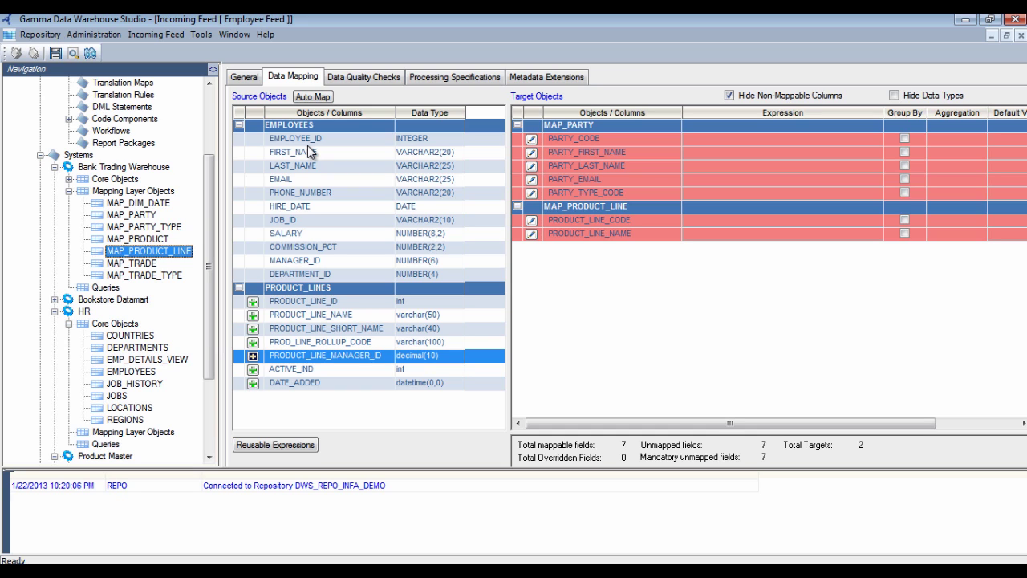
Auto-map PRODUCT_LINE_NAME, then map EMPLOYEE_ID to PARTY_CODE and FIRST_NAME to PARTY_FIRST_NAME
left_click(311, 97)
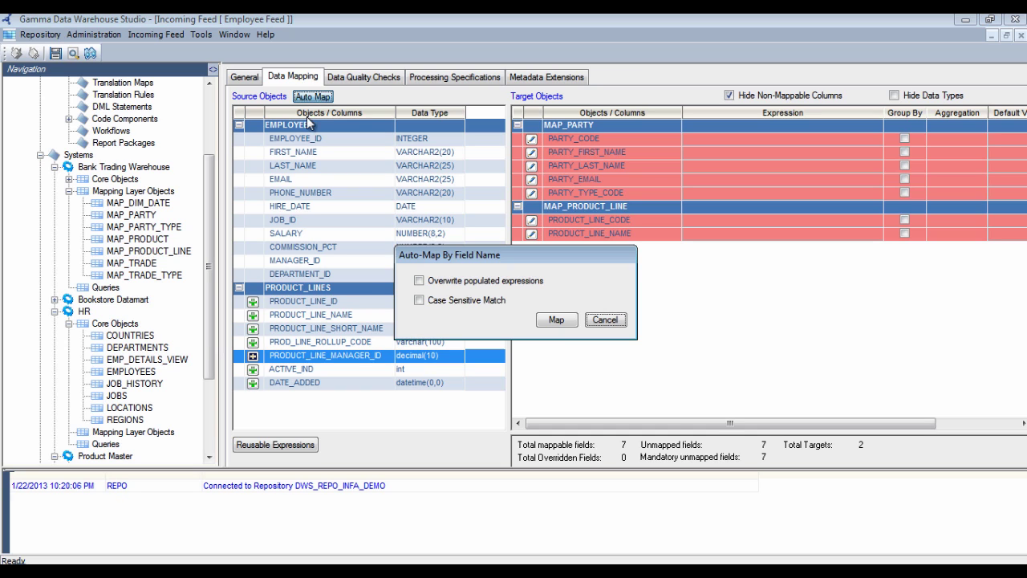
left_click(560, 320)
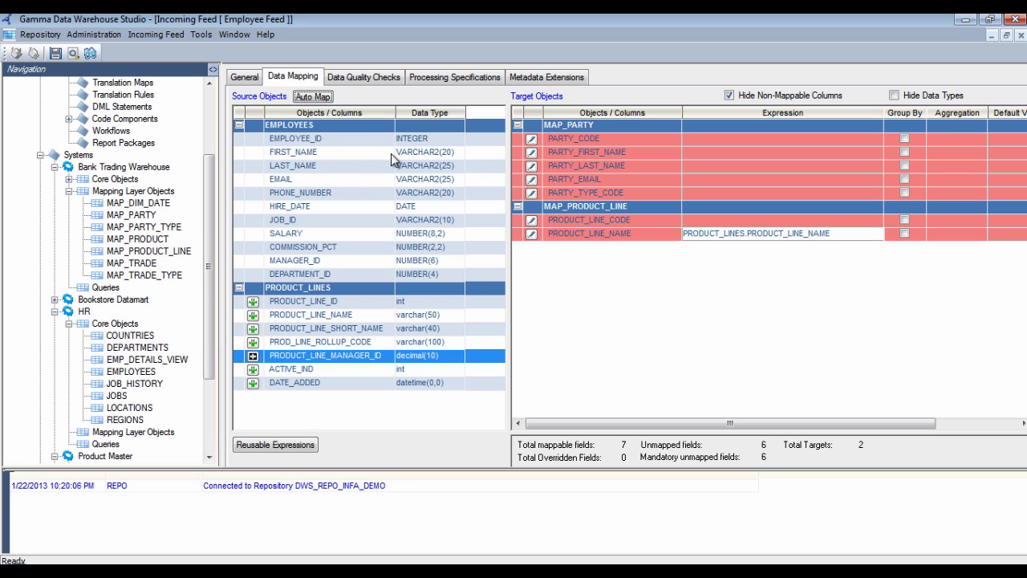
left_click_drag(336, 142, 562, 139)
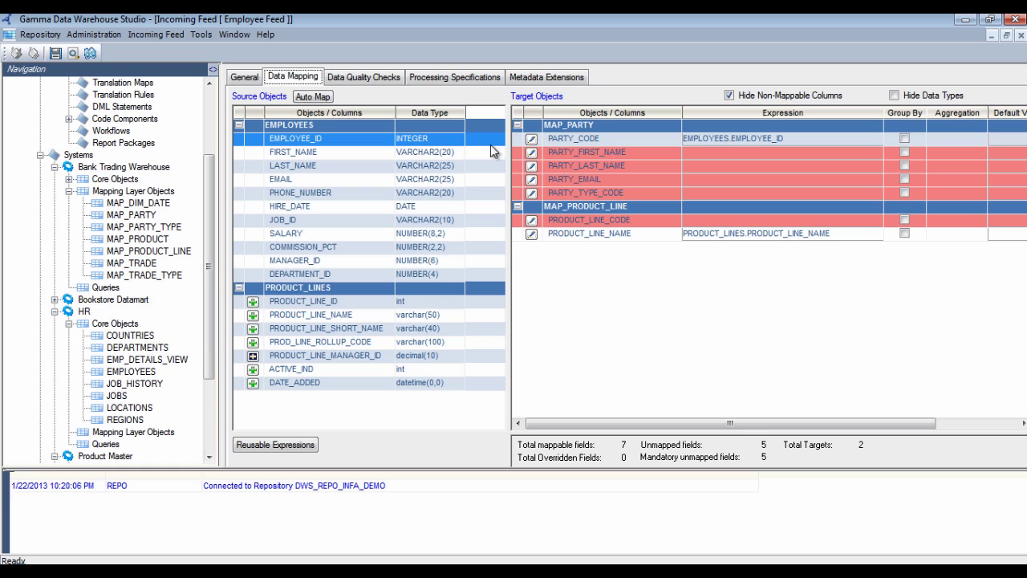
left_click_drag(355, 156, 572, 173)
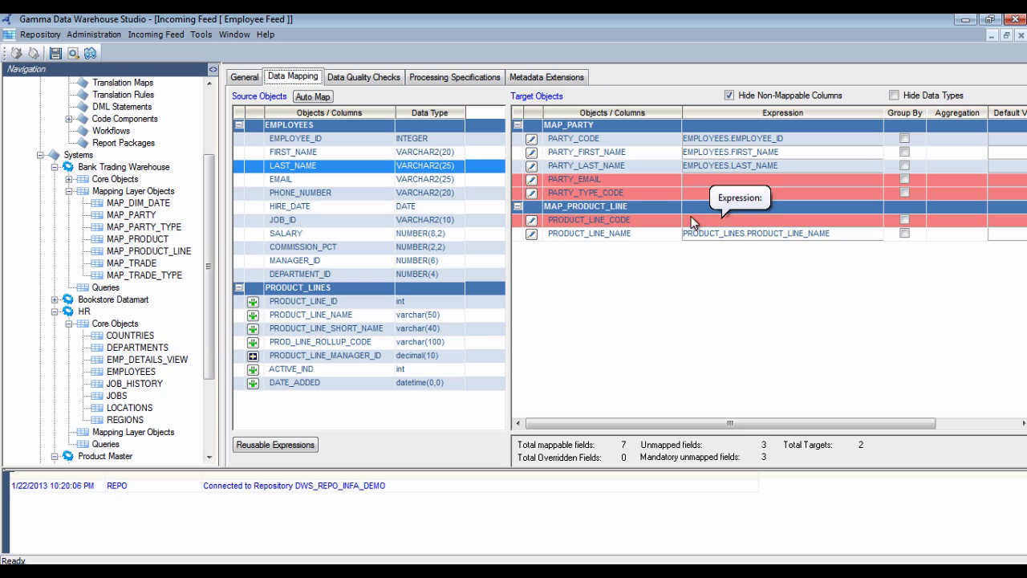
Set PARTY_EMAIL's business rule to EMPLOYEES.EMAIL || 'ABC', reviewing String functions like INITCAP
double_click(698, 179)
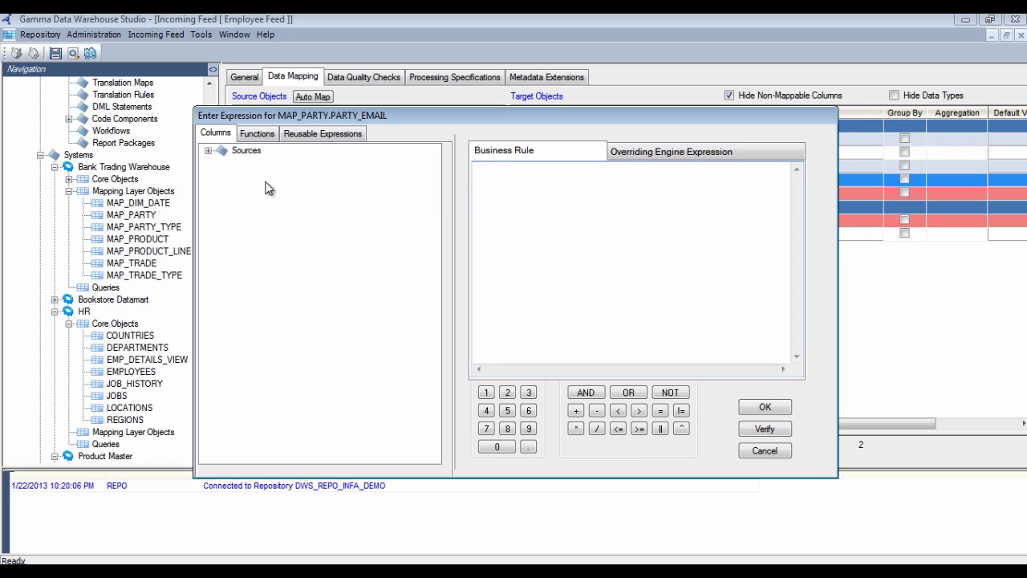
left_click(208, 151)
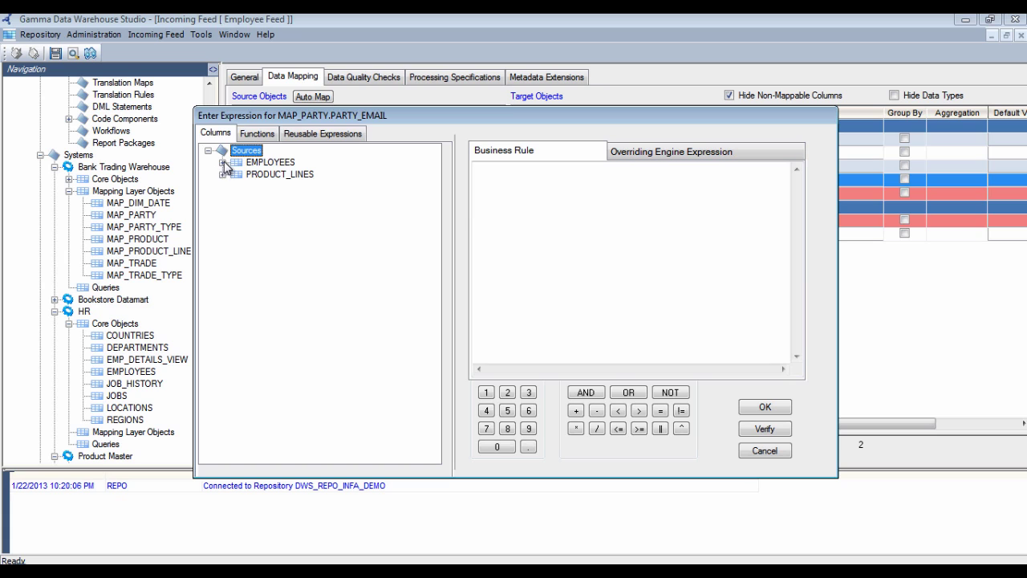
left_click(223, 162)
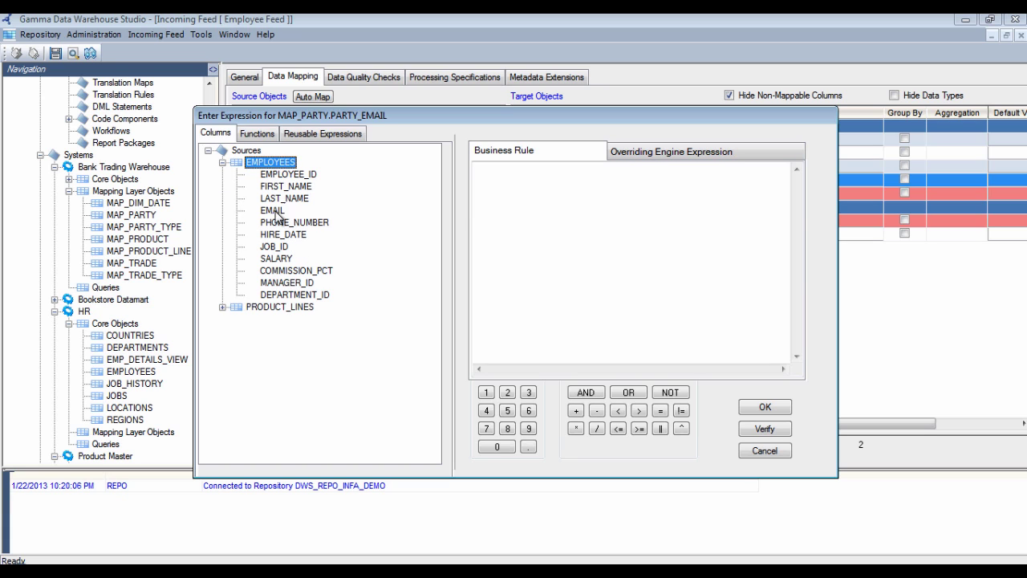
left_click_drag(275, 212, 495, 217)
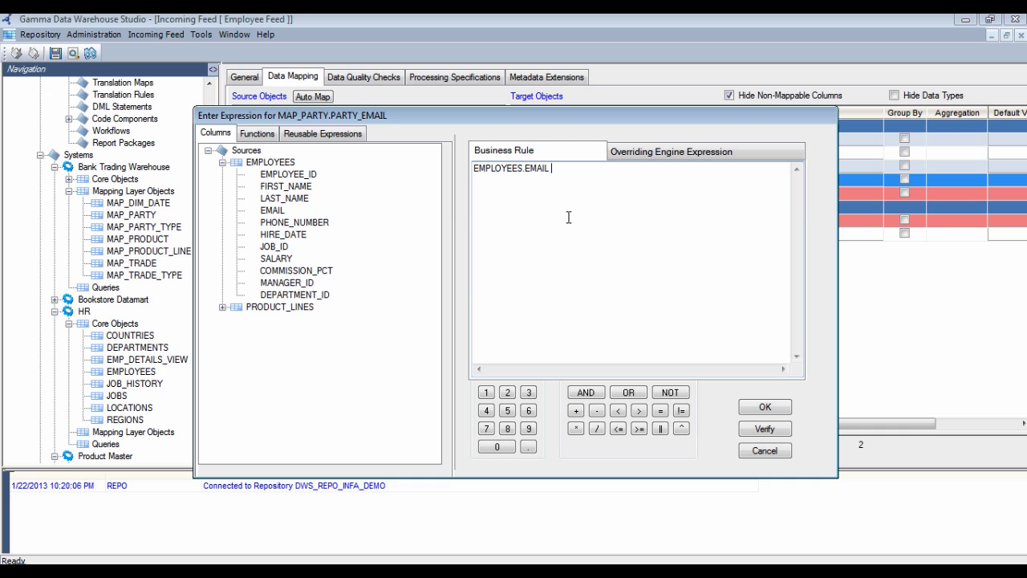
type("|| 'ABC'")
left_click(254, 135)
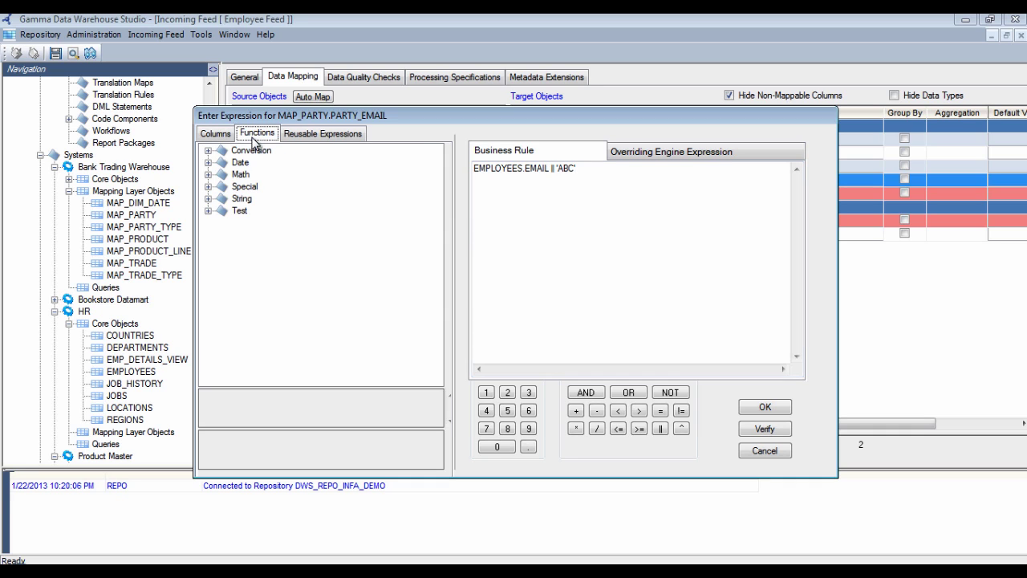
double_click(219, 199)
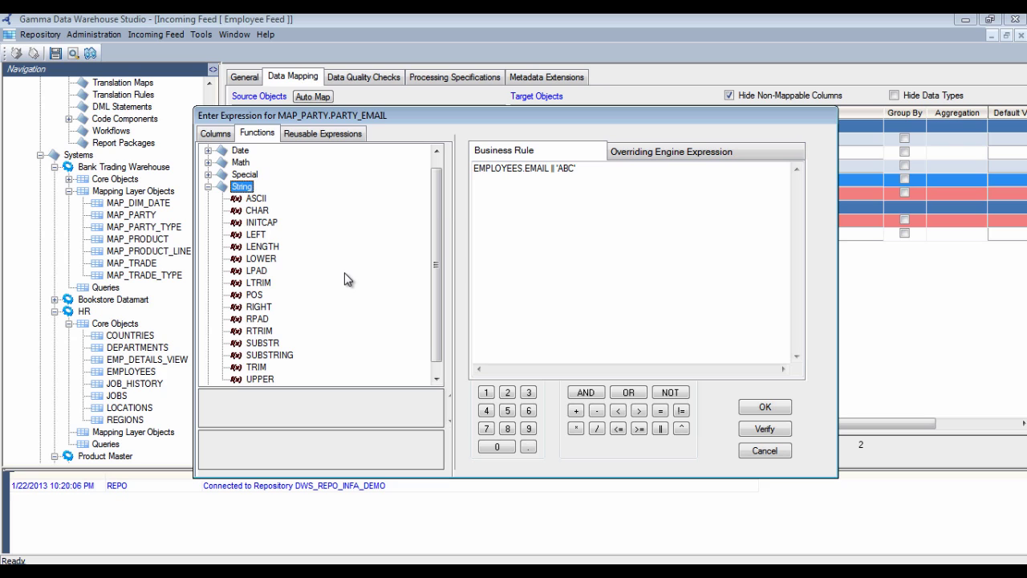
left_click(272, 228)
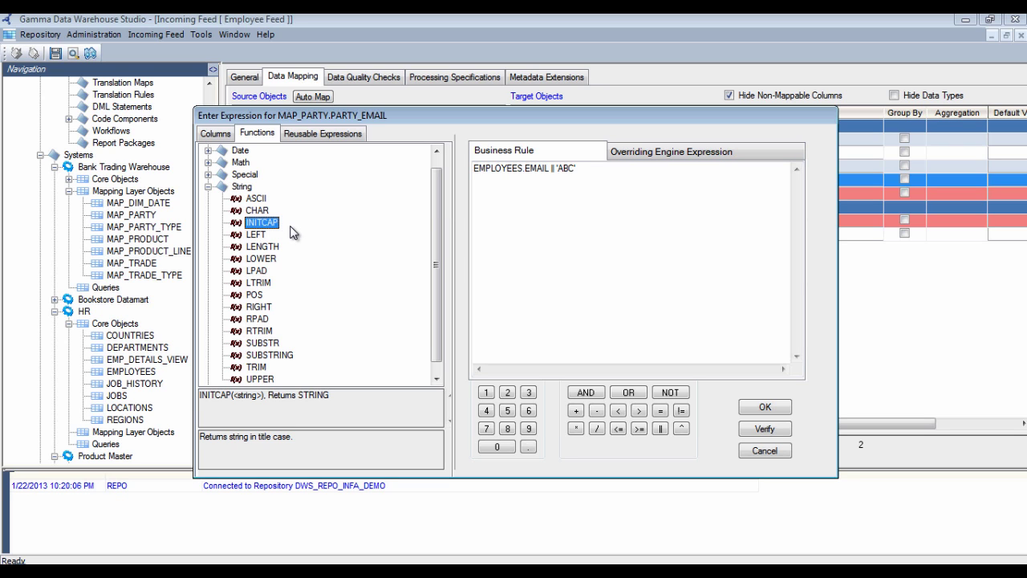
left_click(766, 408)
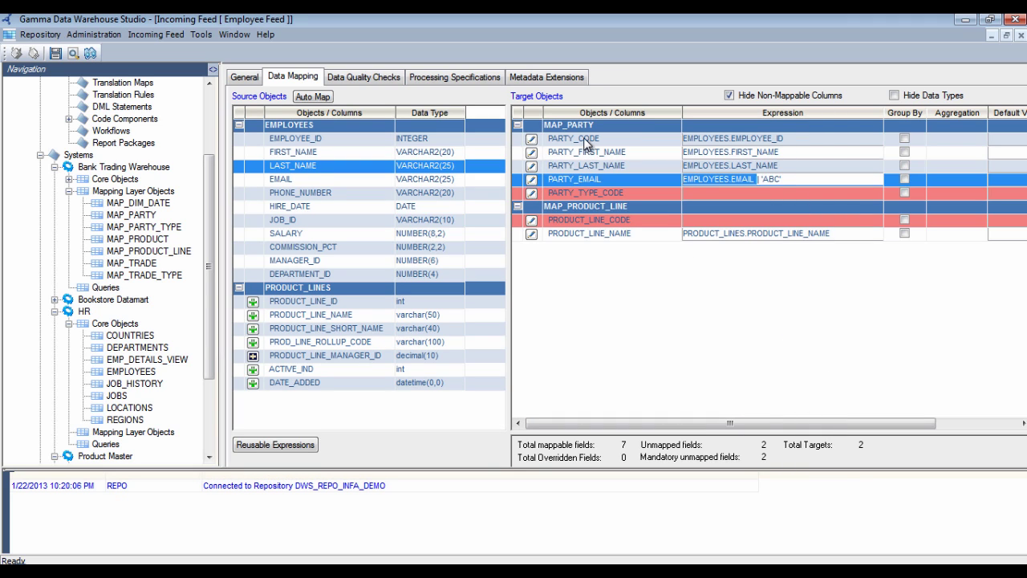
Map PHONE_NUMBER to PARTY_TYPE_CODE, PRODUCT_LINE_NAME to PRODUCT_LINE_NAME, PRODUCT_LINE_SHORT_NAME to PRODUCT_LINE_CODE
left_click(589, 140)
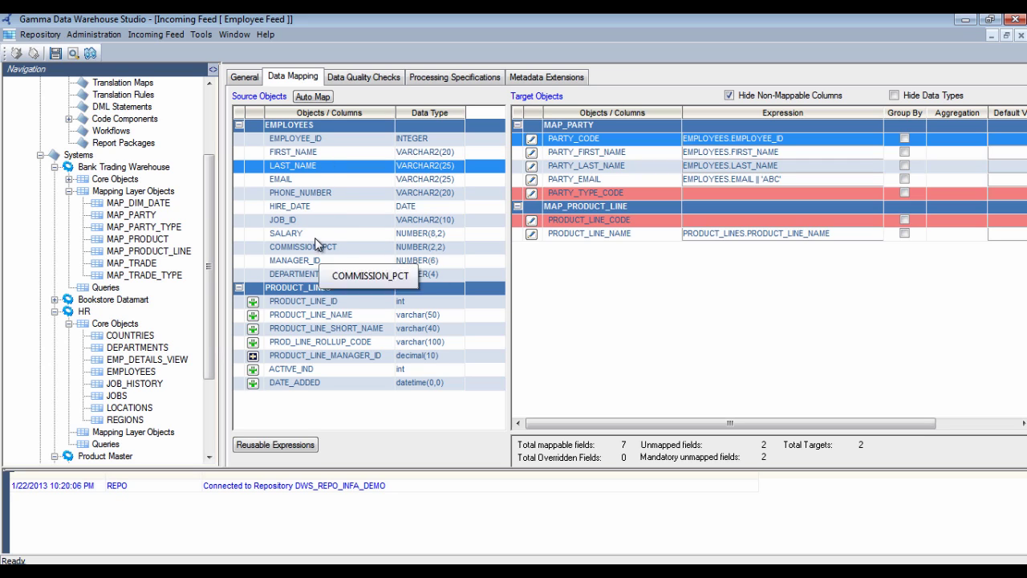
left_click_drag(311, 192, 562, 193)
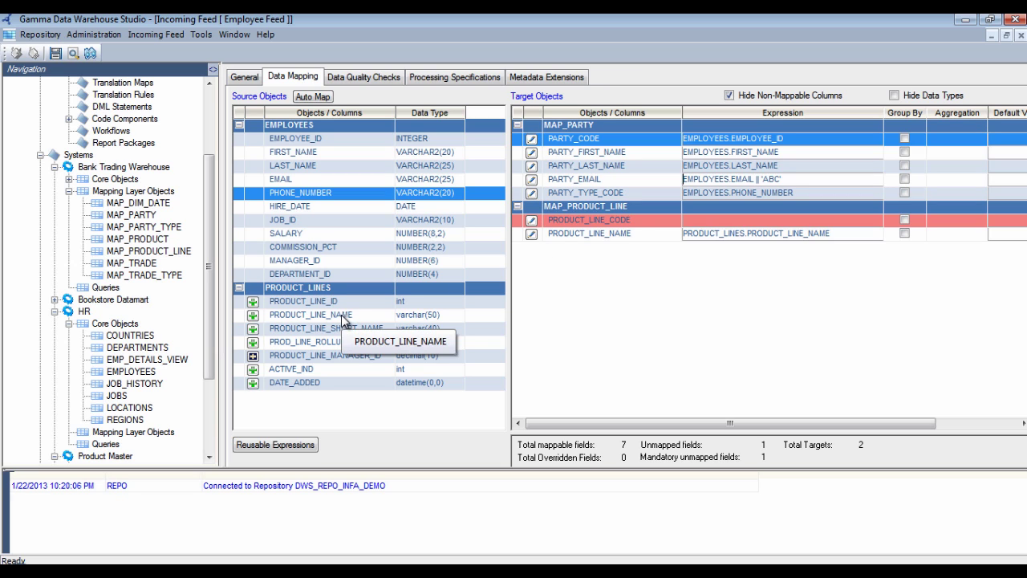
left_click_drag(343, 317, 602, 238)
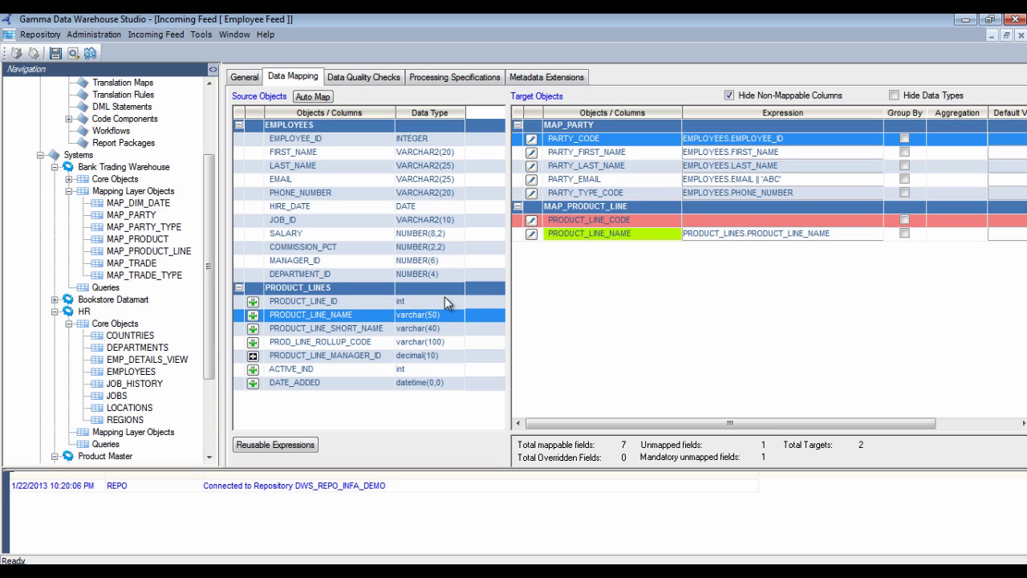
left_click_drag(374, 334, 591, 226)
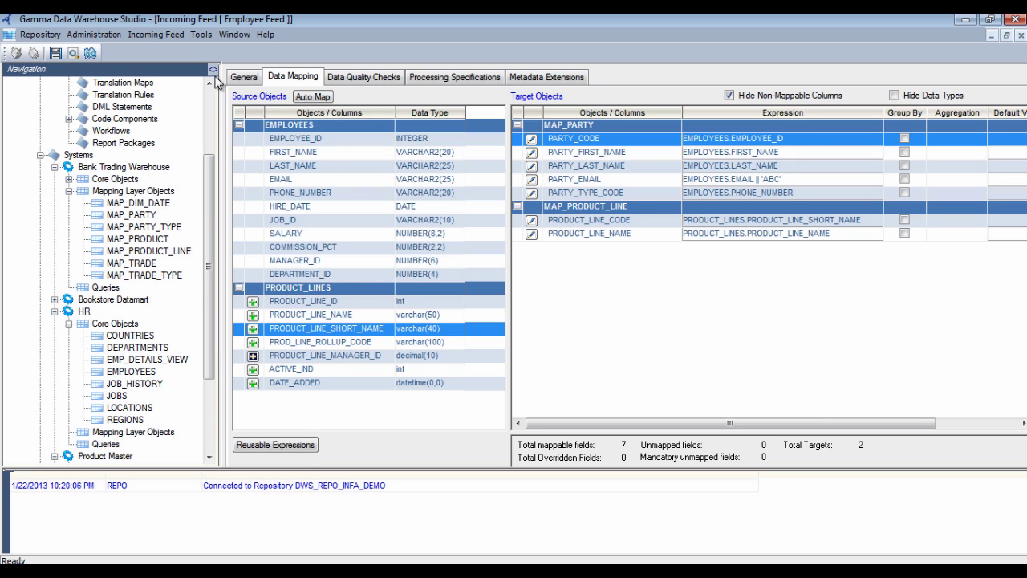
Make PRODUCT_LINE_CODE a Group By column and aggregate PRODUCT_LINE_NAME as First
left_click(212, 69)
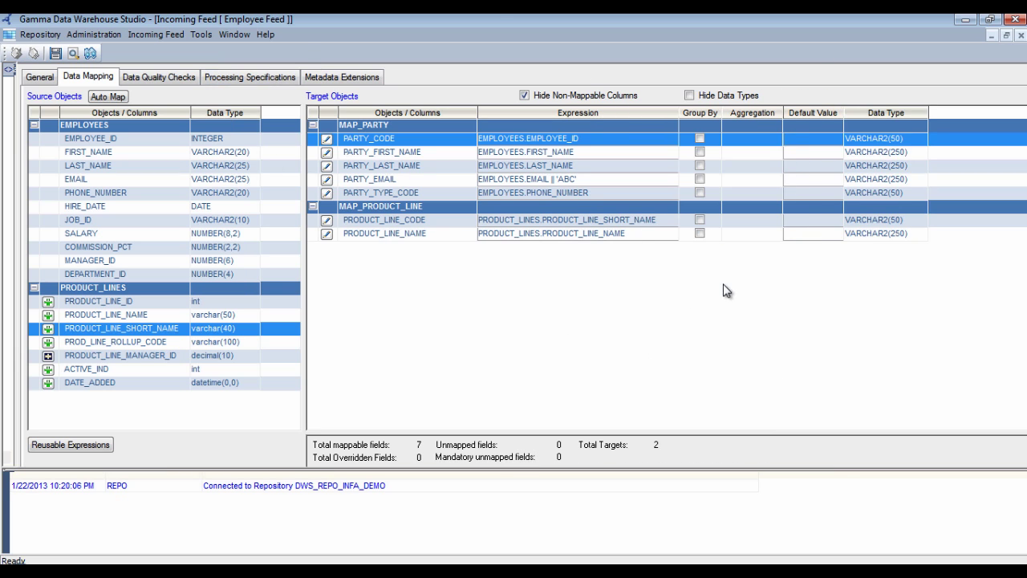
left_click(699, 219)
left_click(739, 236)
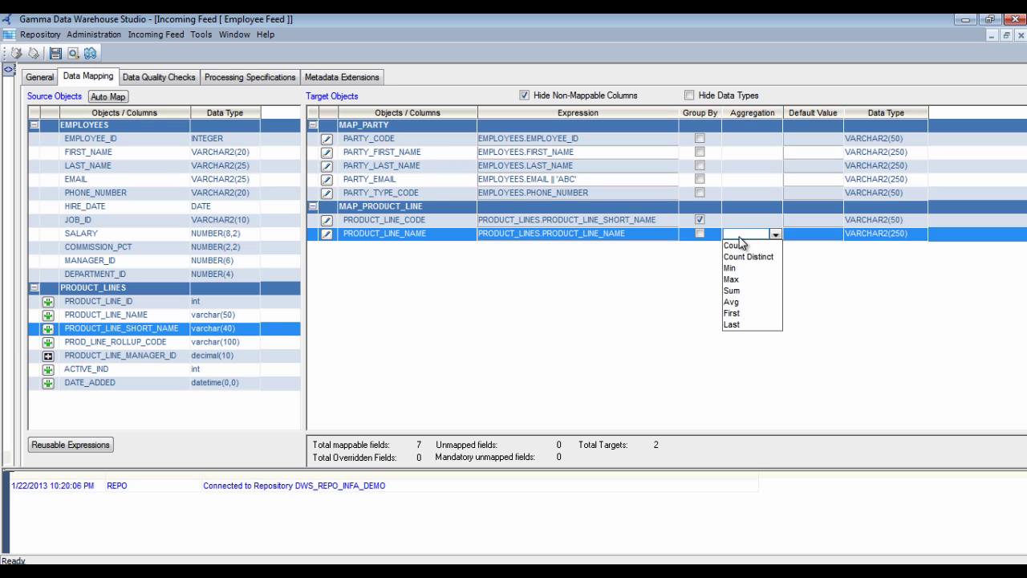
left_click(734, 313)
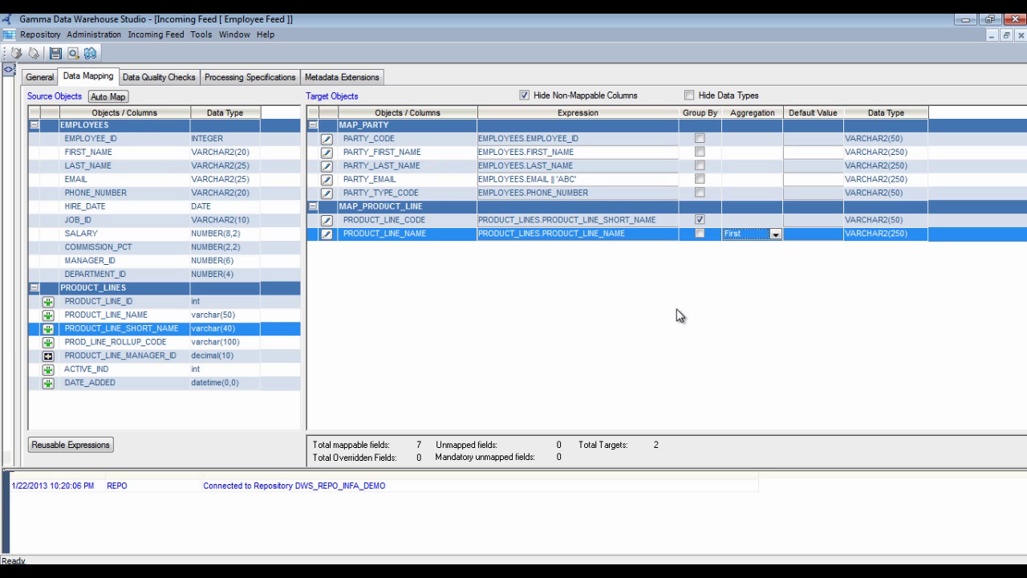
left_click(578, 234)
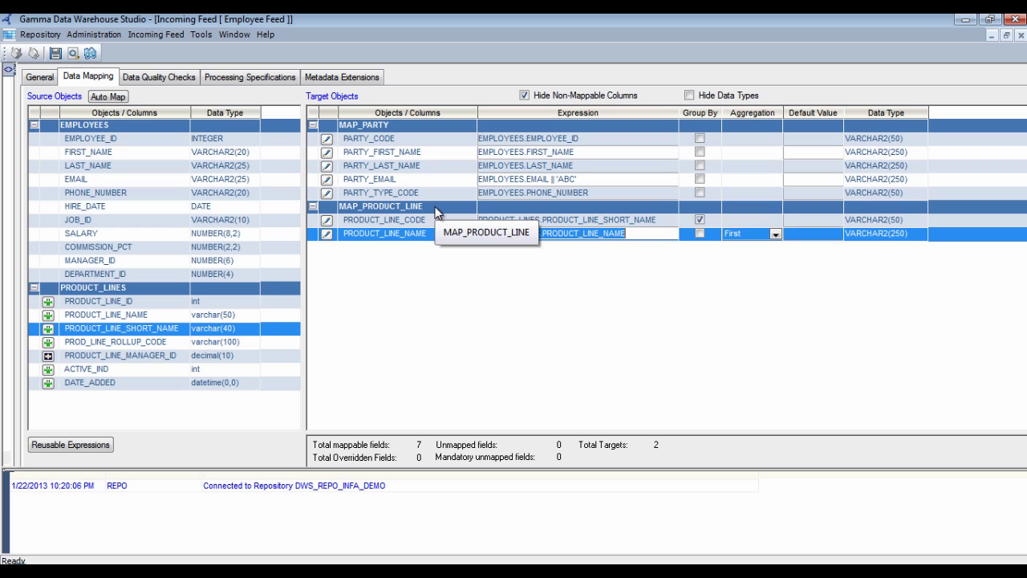
Start a filter for MAP_PRODUCT_LINE, clearing a mistakenly inserted PRODUCT_LINE_NAME reference
right_click(437, 211)
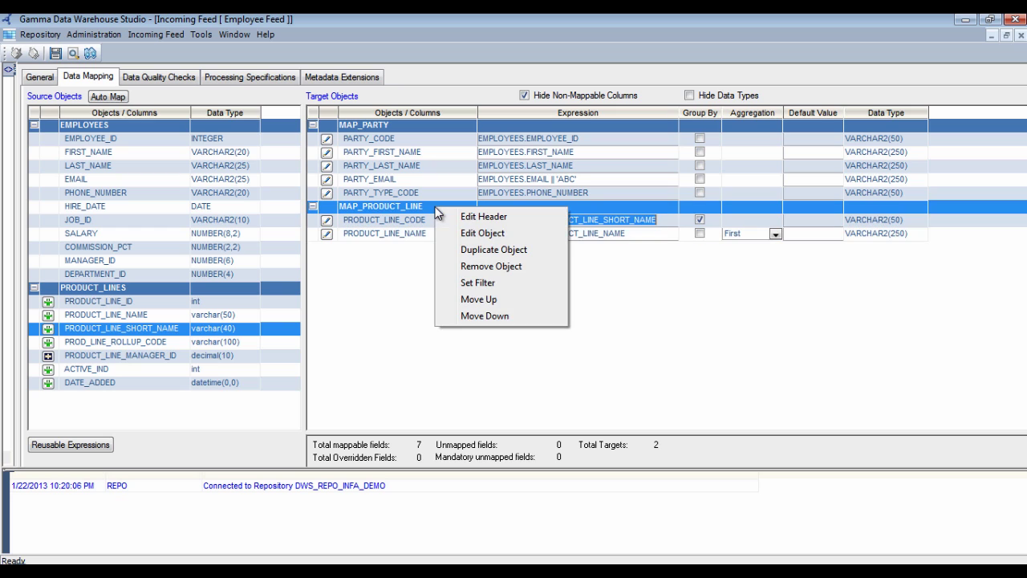
left_click(479, 285)
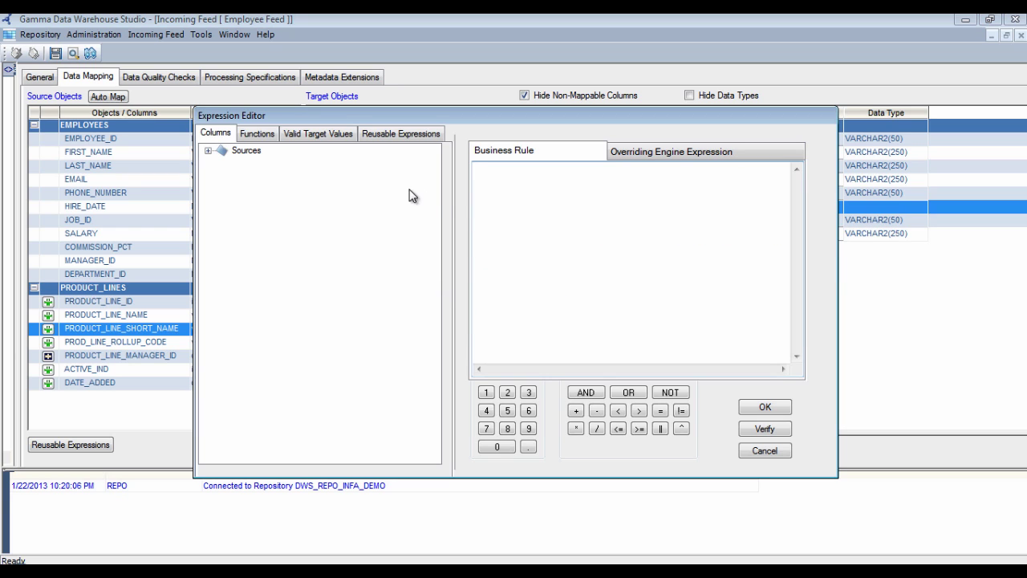
left_click(208, 151)
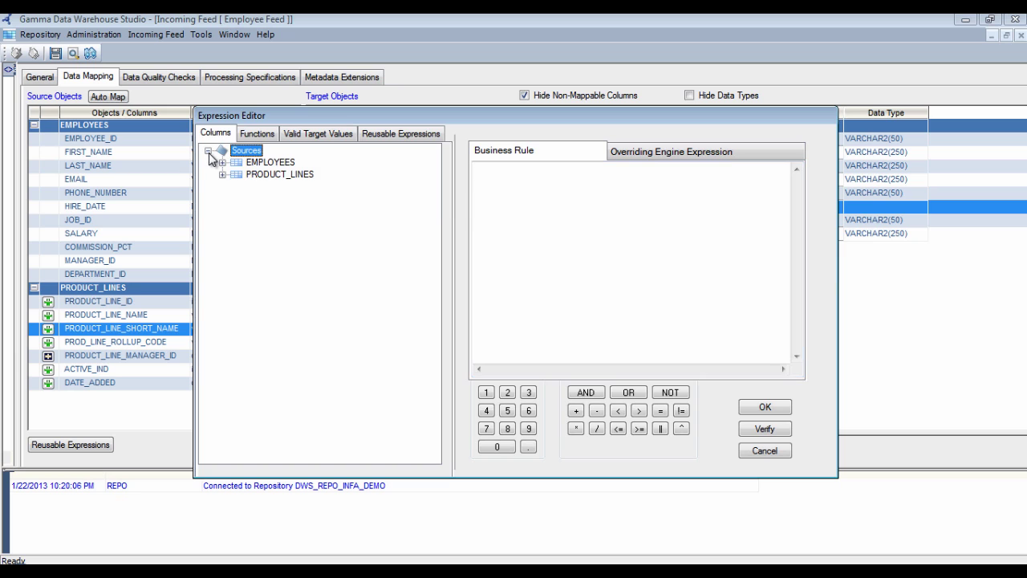
left_click(222, 162)
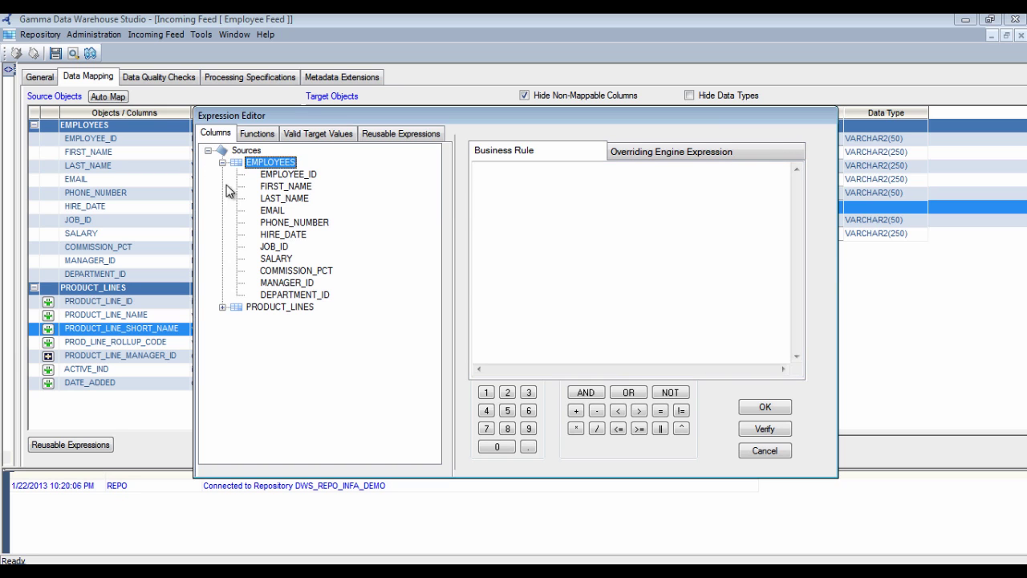
left_click(221, 307)
left_click(316, 332)
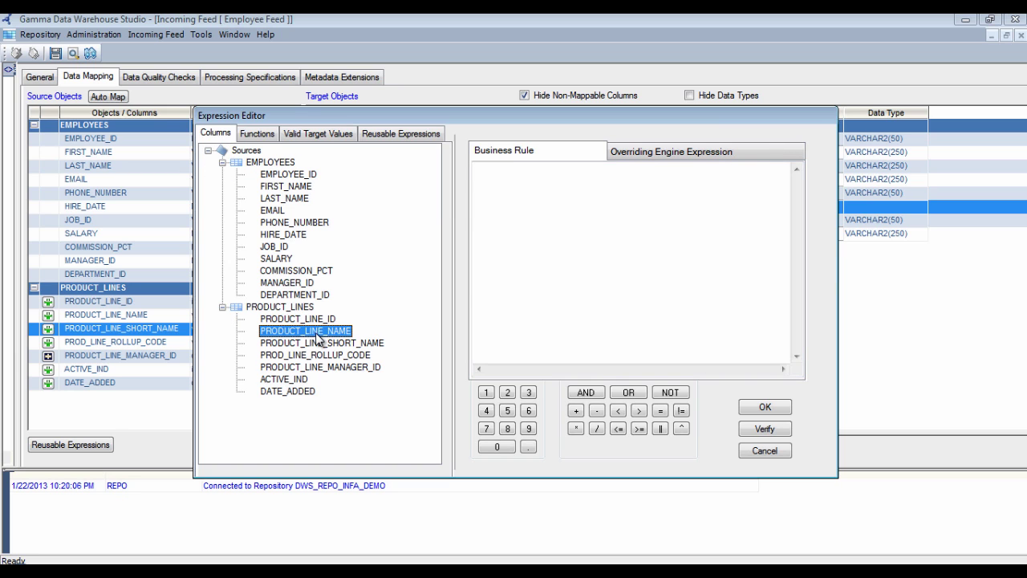
double_click(317, 332)
left_click(728, 274)
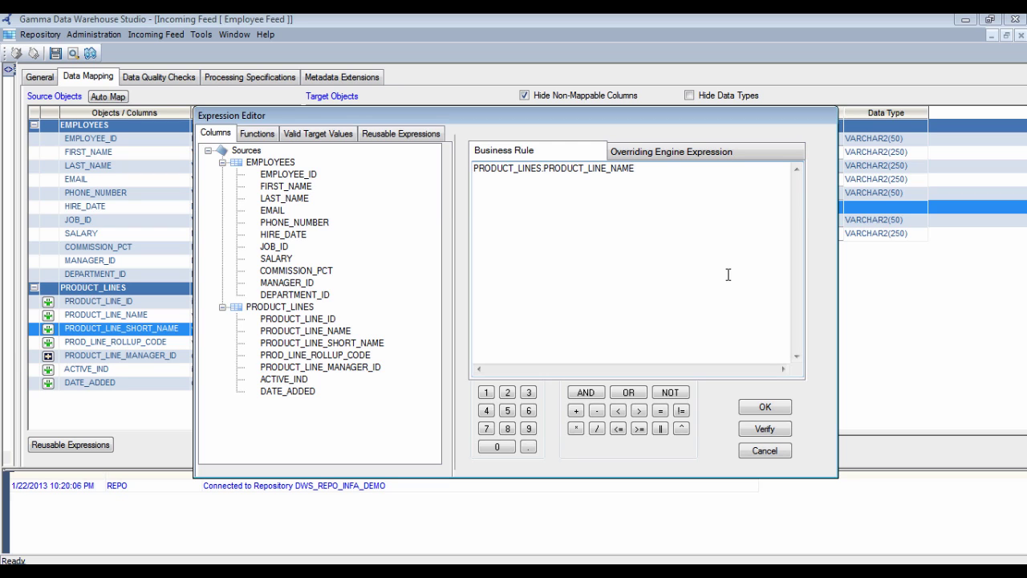
key("ctrl+a")
key("Delete")
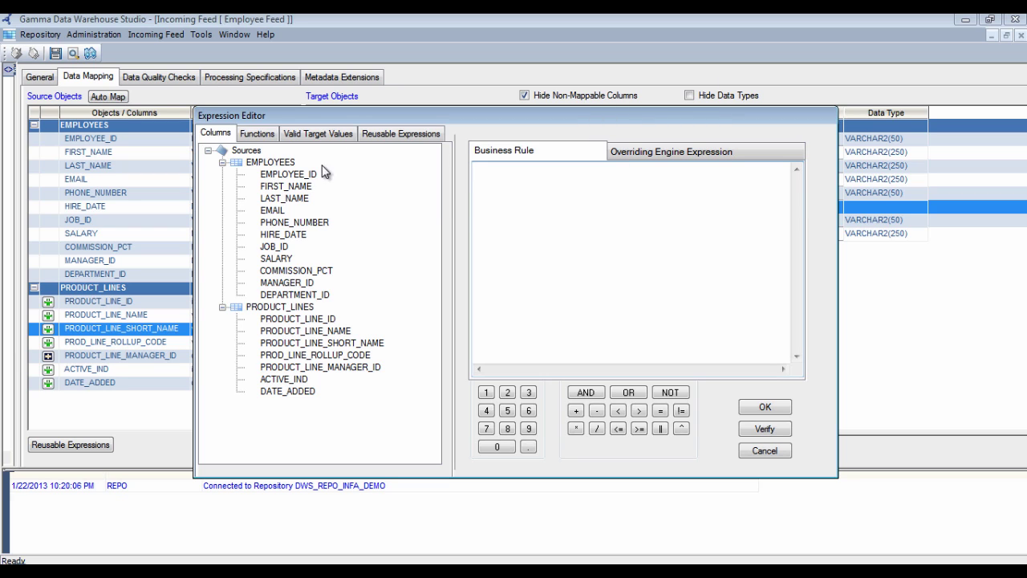
Enter the filter rule EMPLOYEES.FIRST_NAME = 'JOHN' and confirm it
double_click(299, 188)
left_click(642, 209)
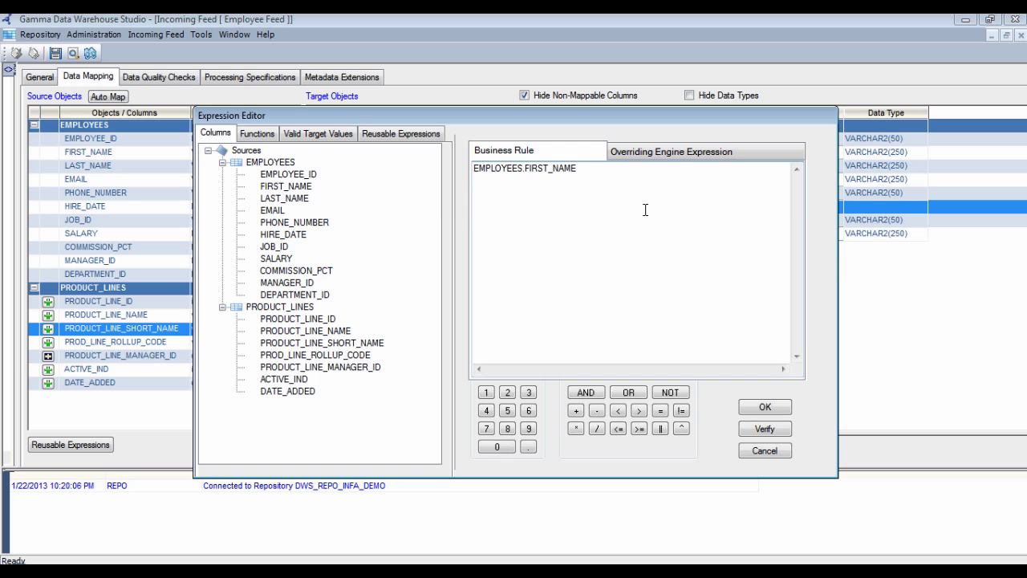
type("= 'JOHN'")
left_click(764, 408)
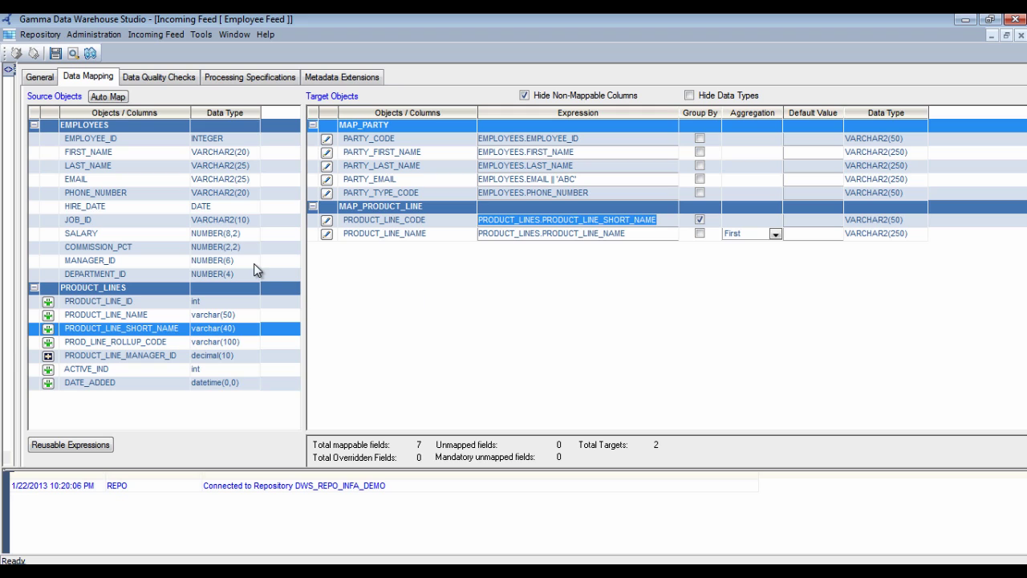
Change the Employee Feed's PowerCenter joining transformation from Joiner to Lookup in Processing Specifications
left_click(251, 80)
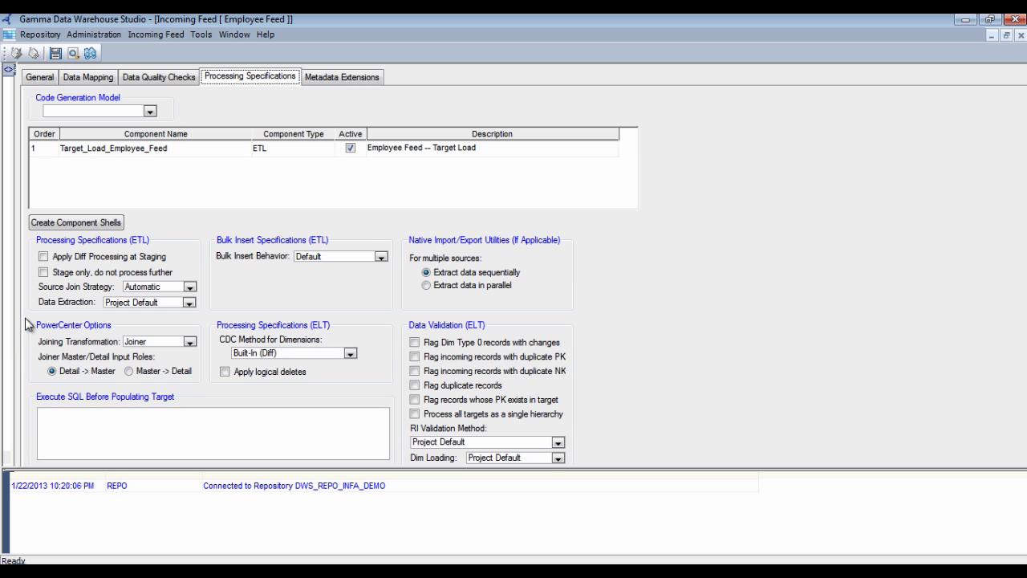
left_click(150, 342)
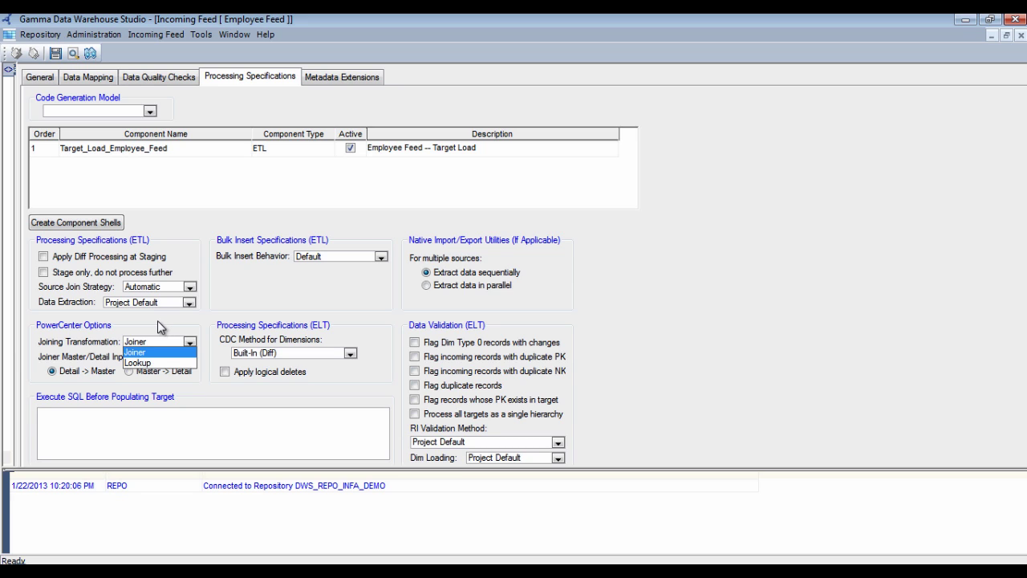
left_click(148, 365)
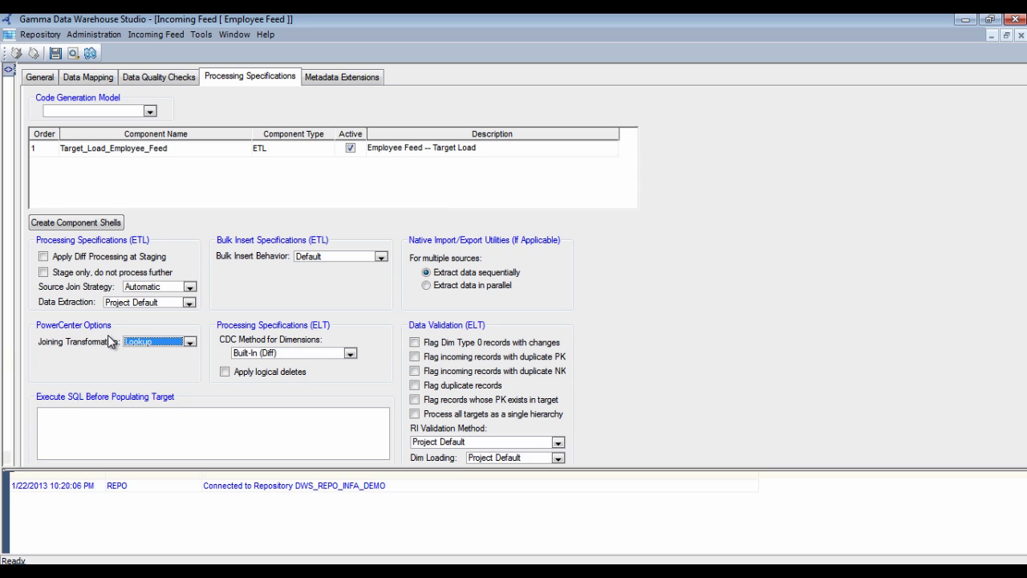
left_click(88, 77)
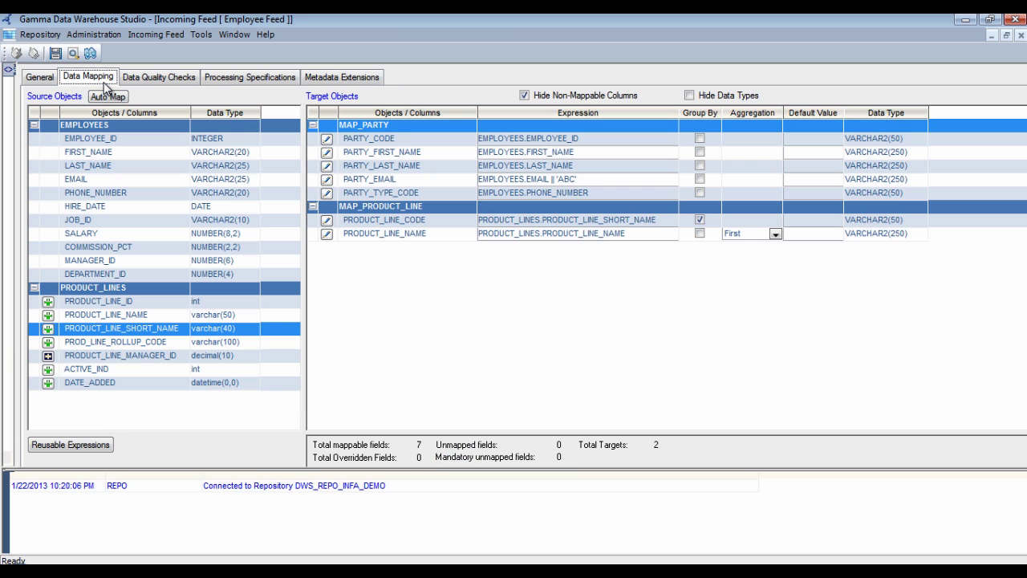
Start a code deployment of Trading Warehouse Project into DEV
left_click(9, 69)
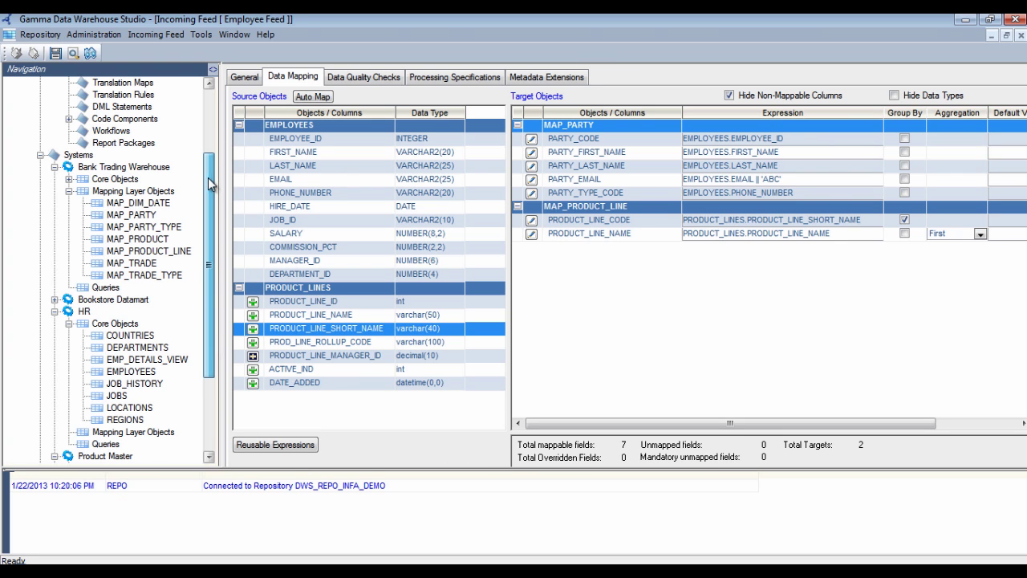
left_click_drag(212, 186, 213, 116)
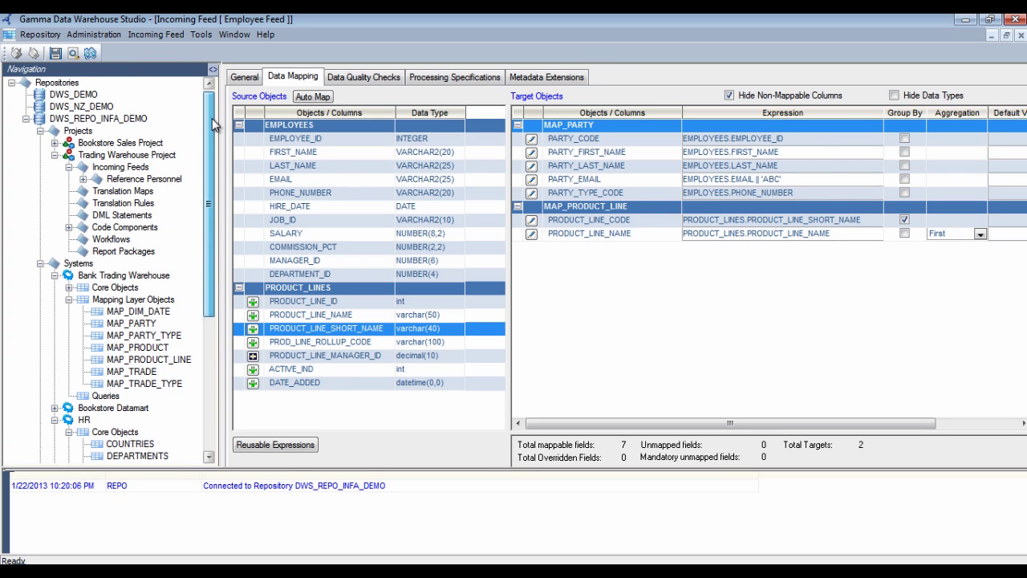
right_click(143, 156)
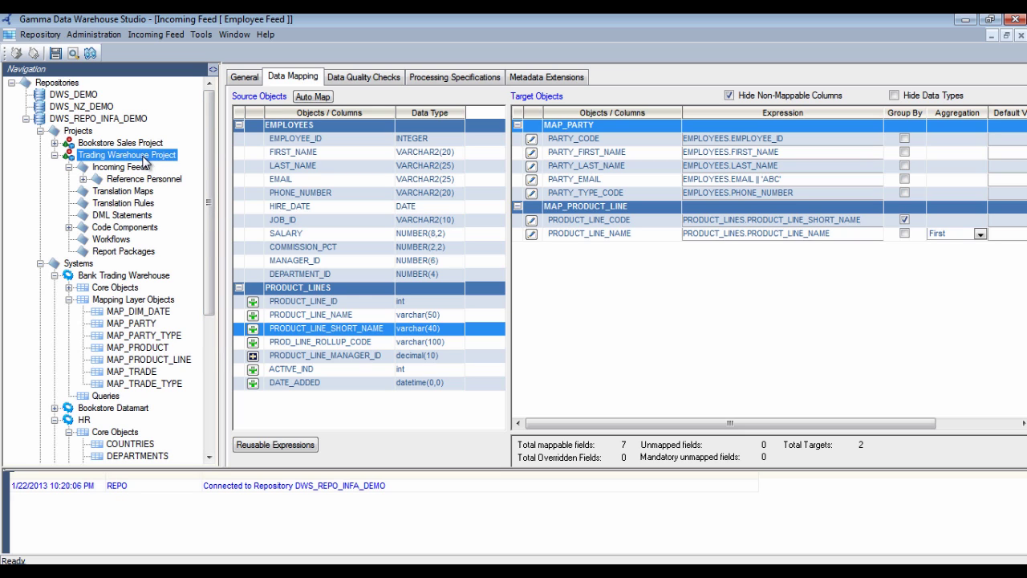
mouse_move(260, 238)
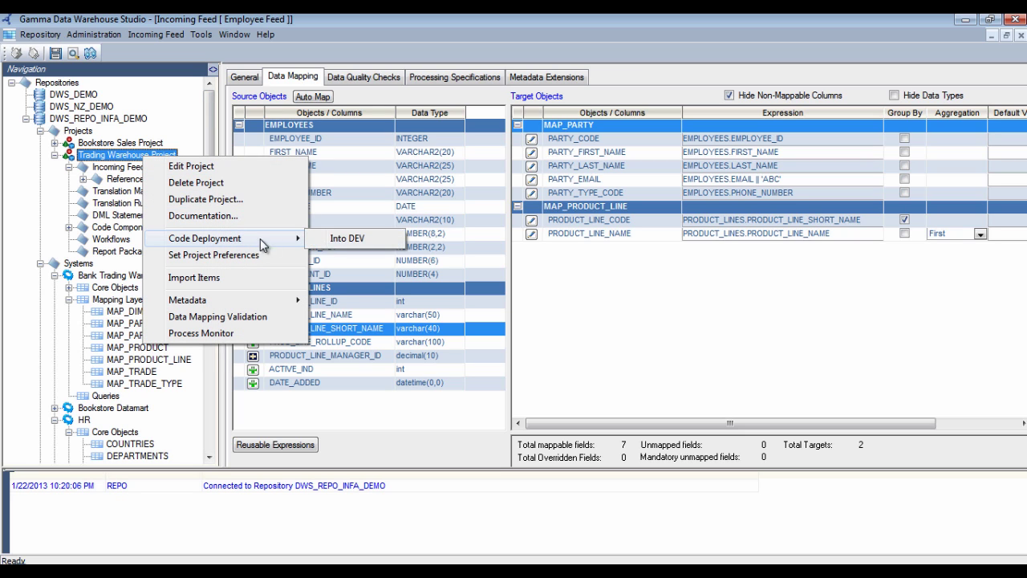
left_click(352, 238)
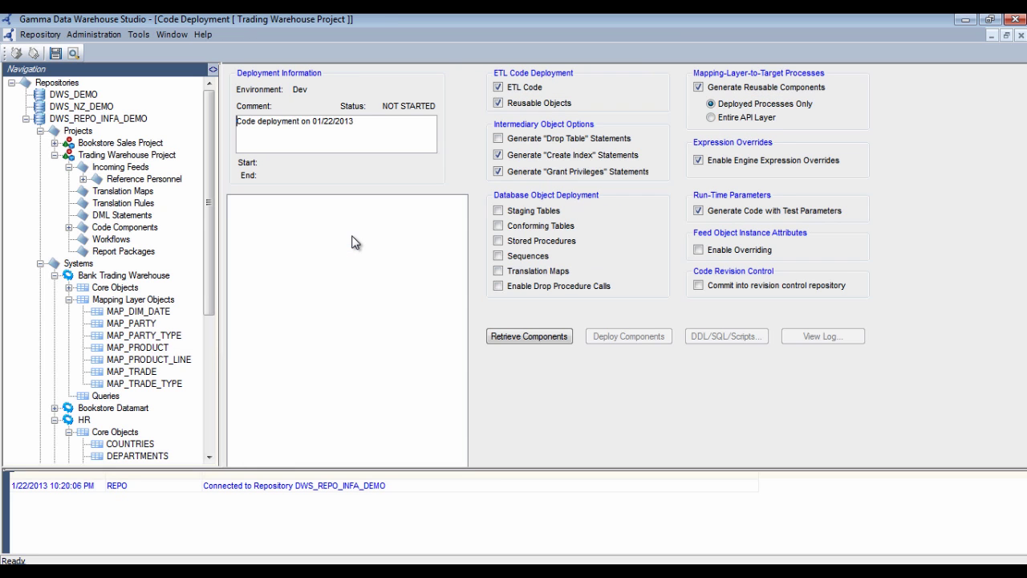
Retrieve the deployable components and tick Employee Feed under Incoming Feed
left_click(532, 338)
left_click(251, 214)
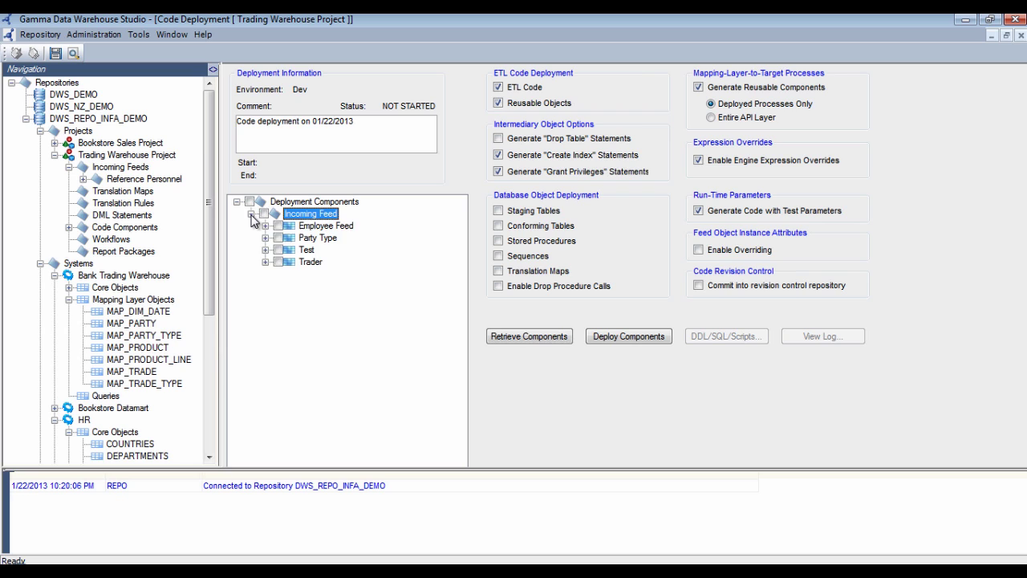
left_click(266, 226)
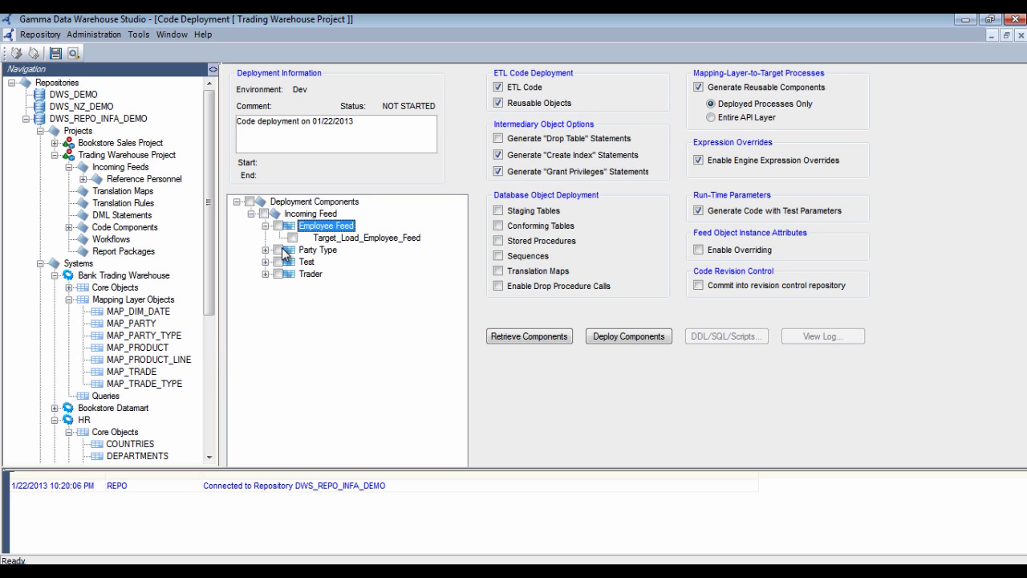
left_click(278, 226)
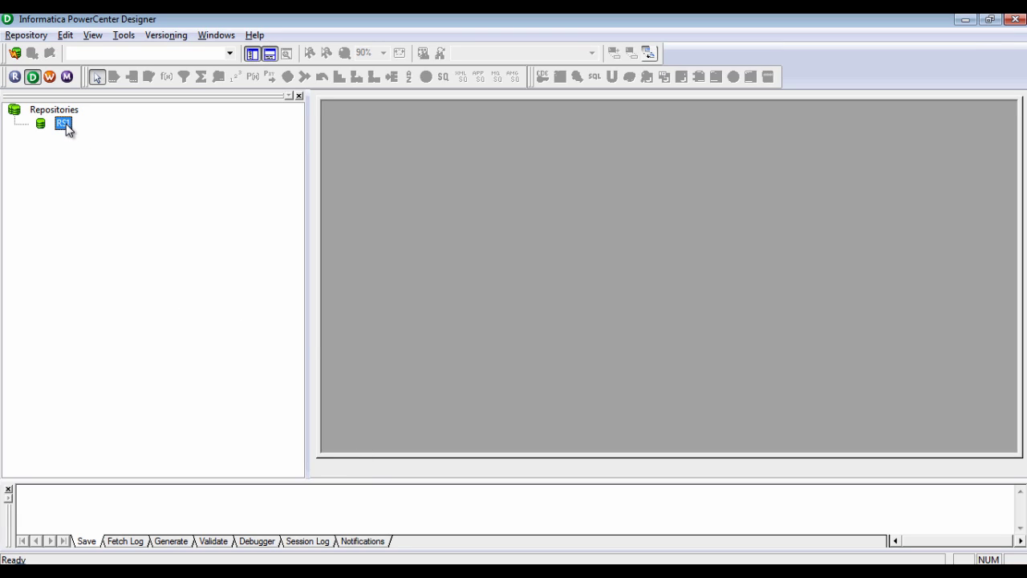
Log in to the RS1 repository with the account password
double_click(64, 124)
key("Tab")
type("*****")
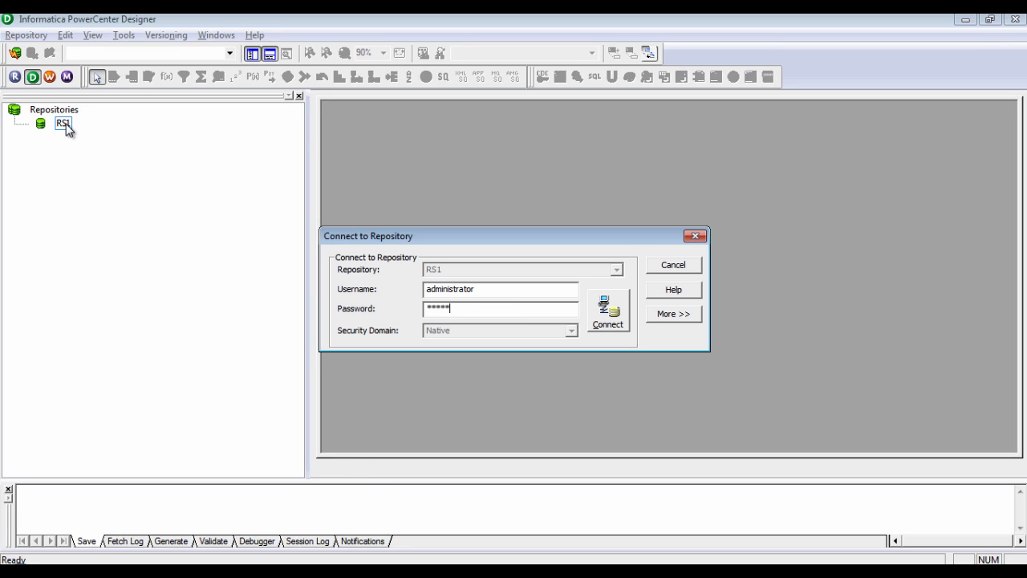
type("***")
key("Return")
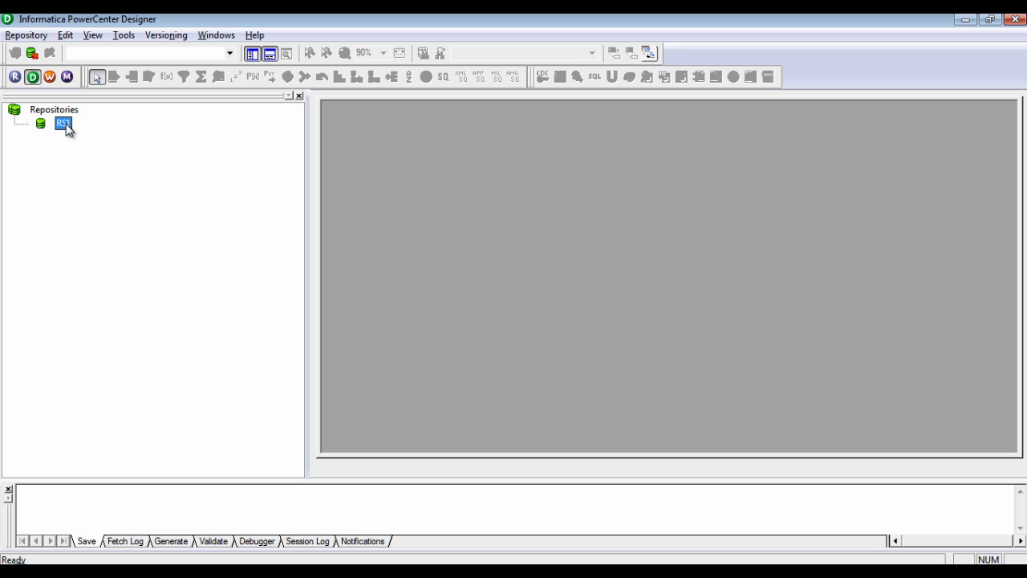
Disconnect from RS1 and switch back to Gamma Data Warehouse Studio
right_click(66, 125)
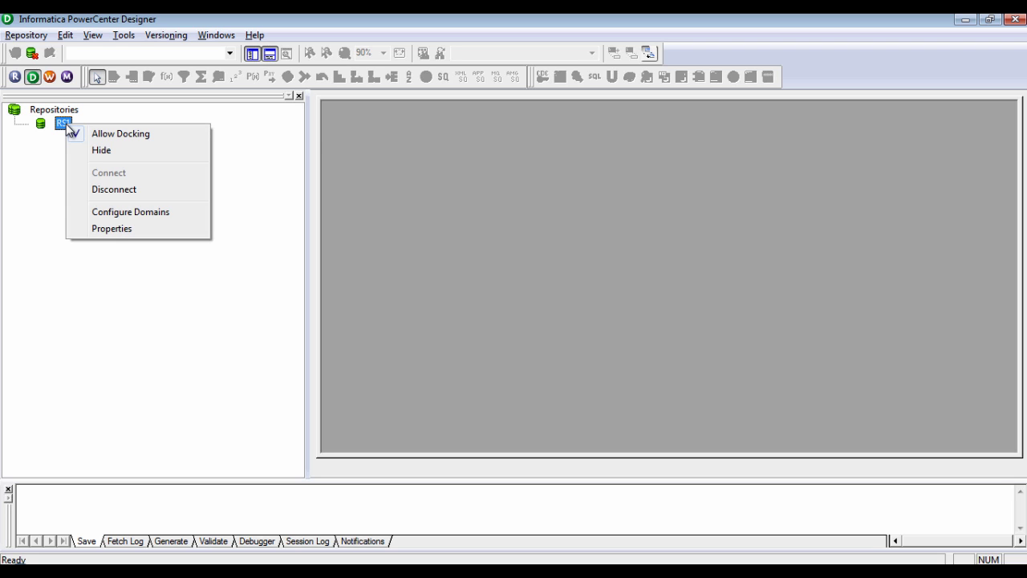
left_click(107, 188)
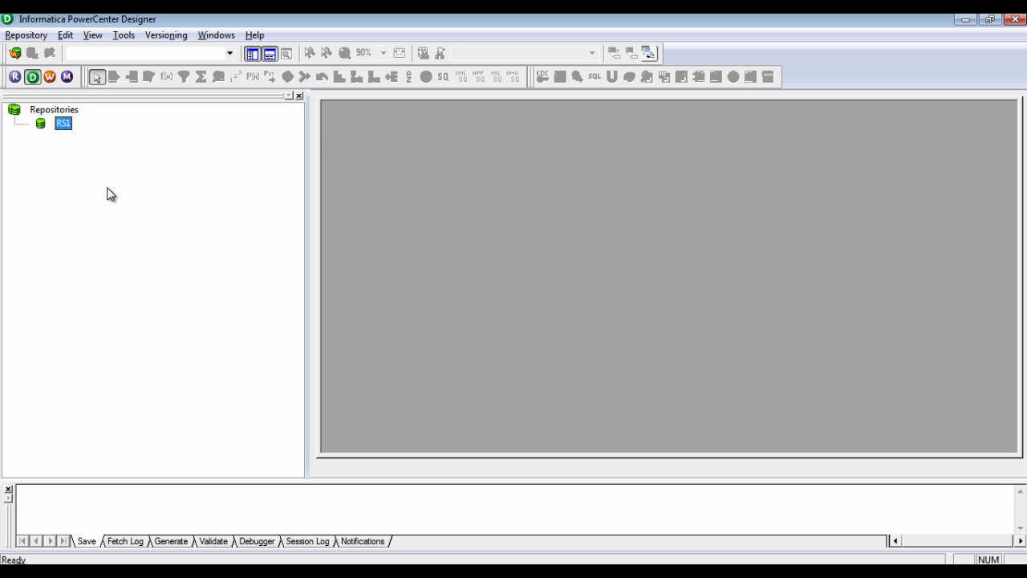
key("alt+Tab")
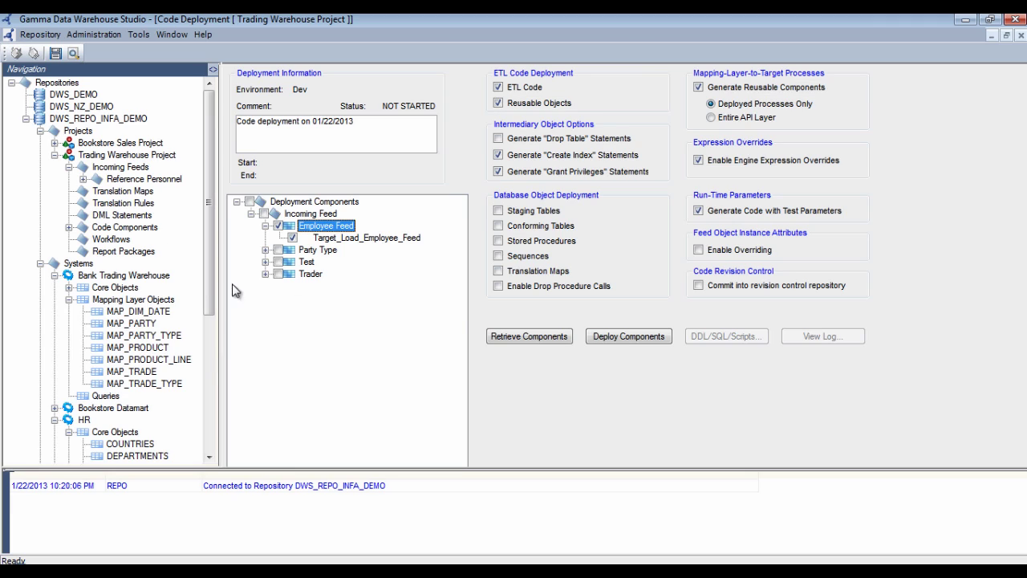
Deploy the checked Employee Feed components into DEV
left_click(632, 338)
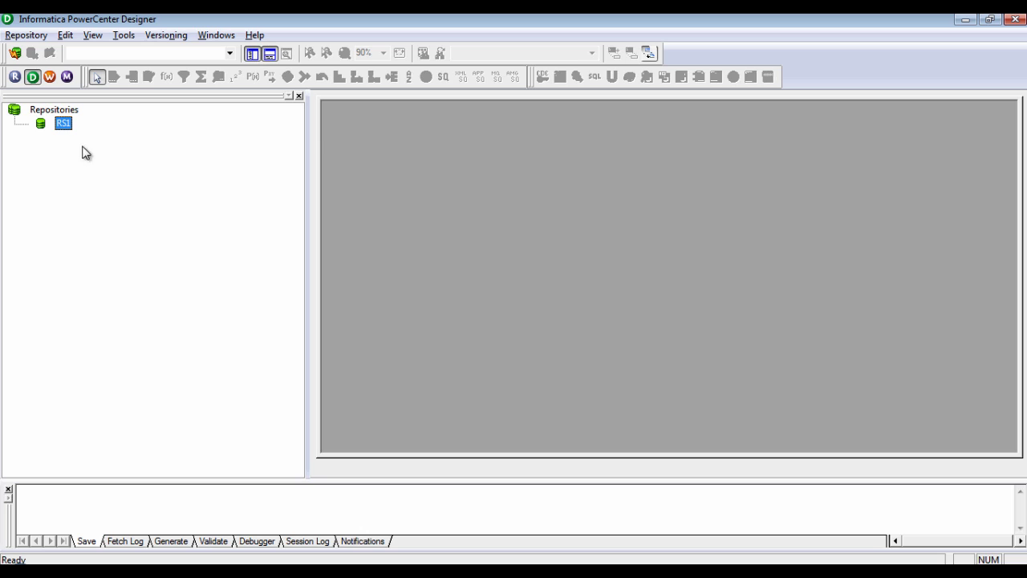
Log in to RS1 and open the TRADE_DW_REF_PERSONNEL folder
double_click(62, 124)
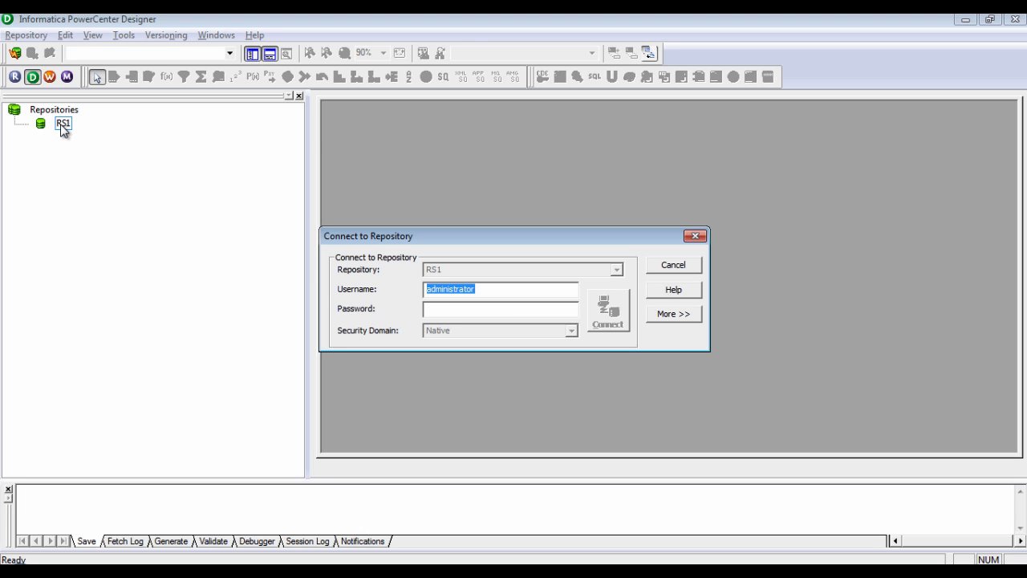
key("Tab")
type("********")
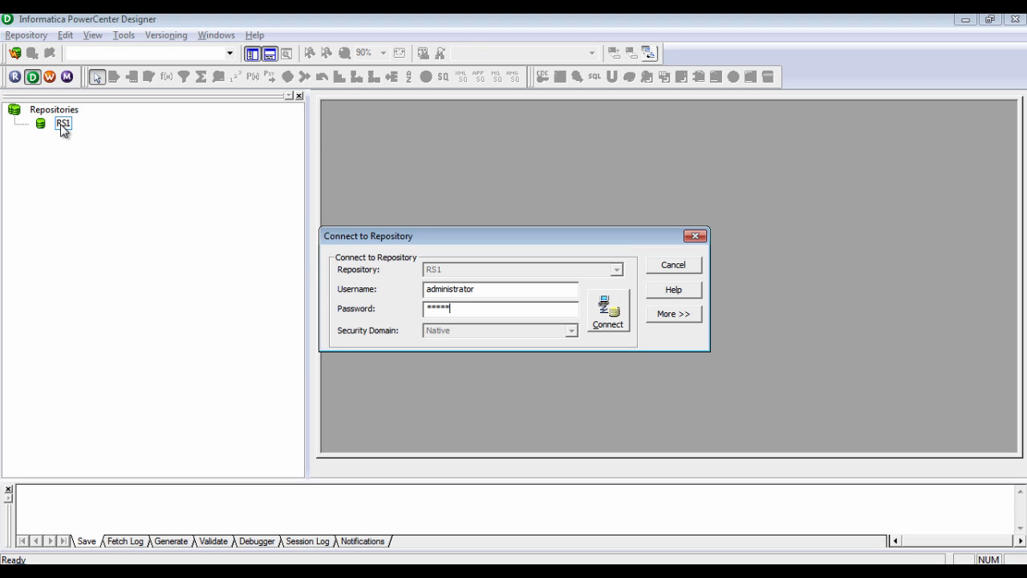
key("Return")
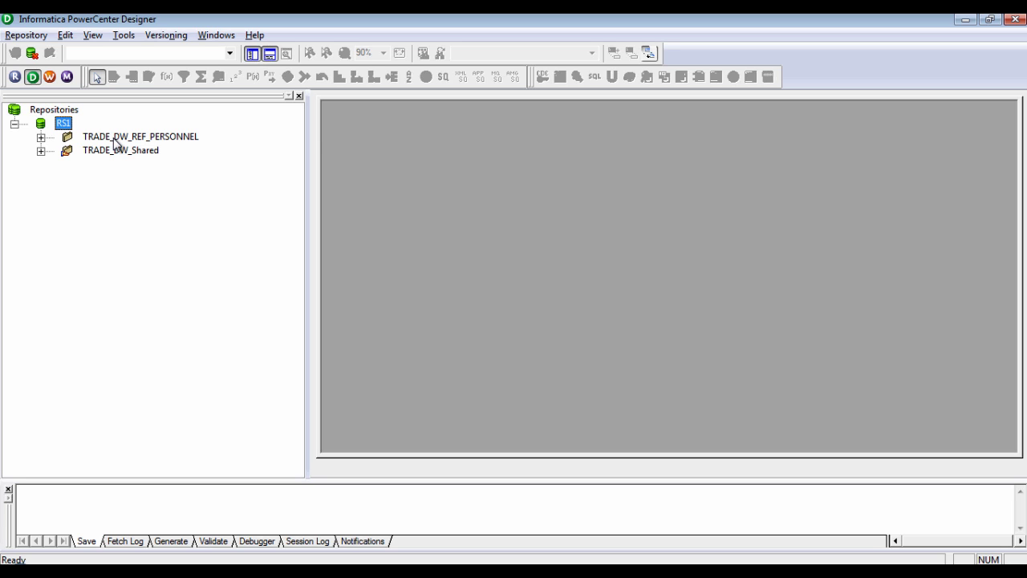
right_click(115, 144)
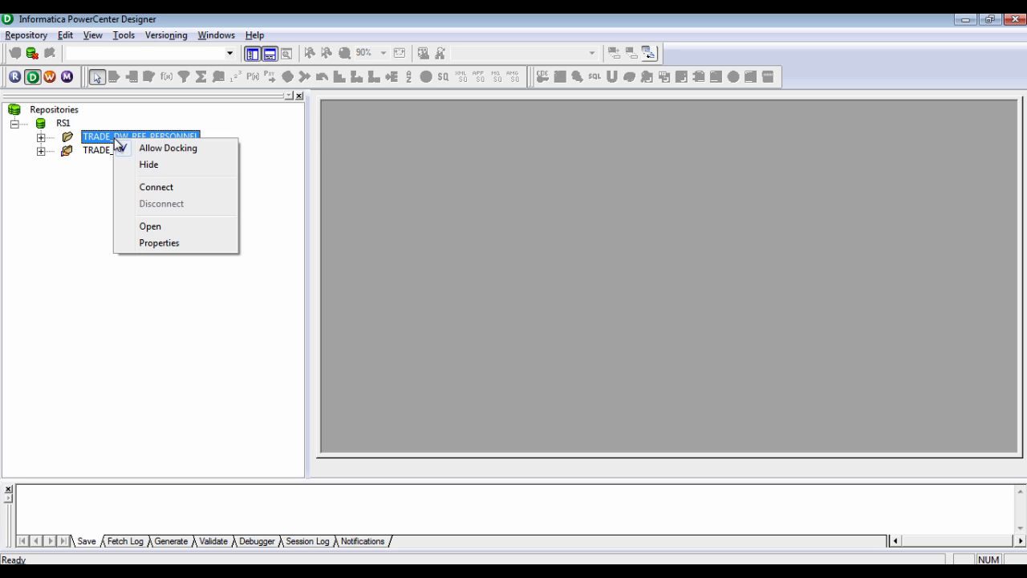
left_click(148, 227)
Open m_Target_Load_Employee_Feed from the Mappings folder in the mapping workspace
double_click(453, 209)
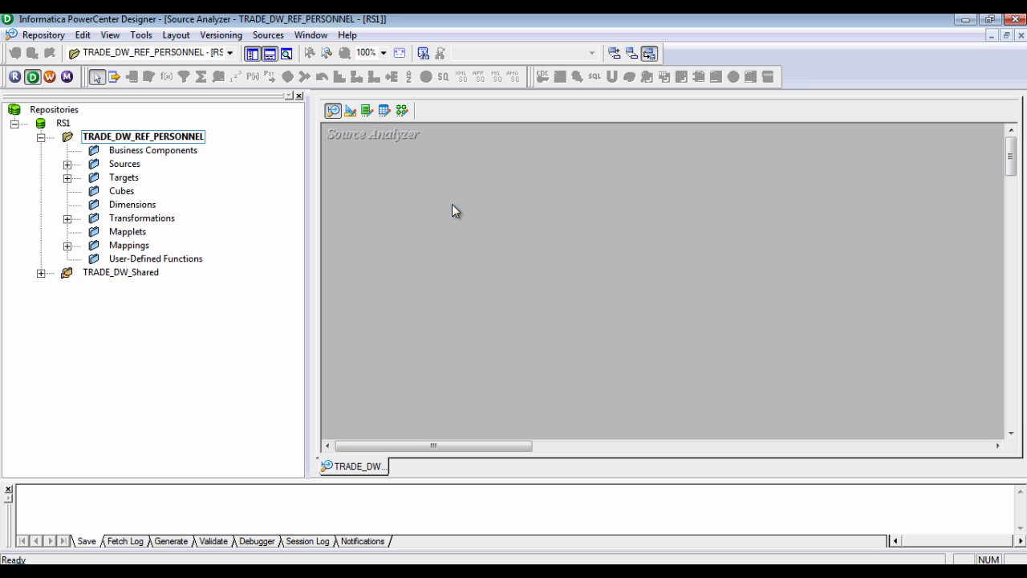
left_click(68, 178)
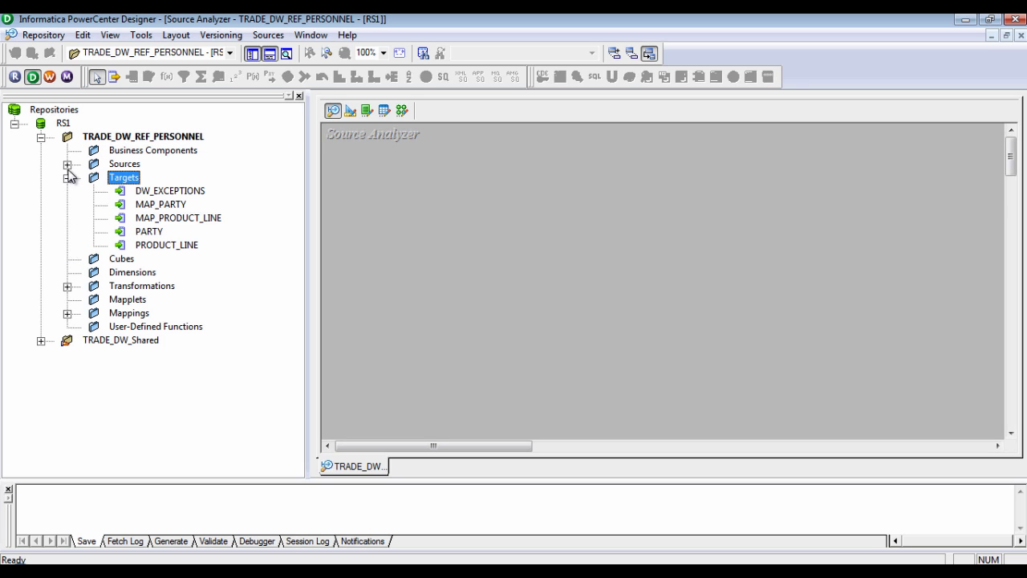
left_click(68, 164)
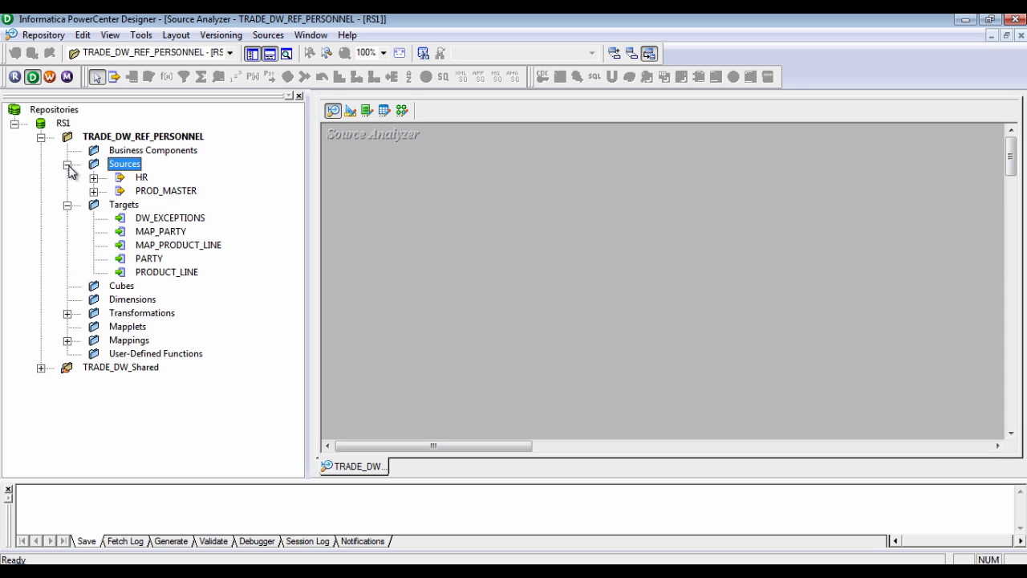
left_click(67, 164)
left_click(67, 177)
left_click(68, 245)
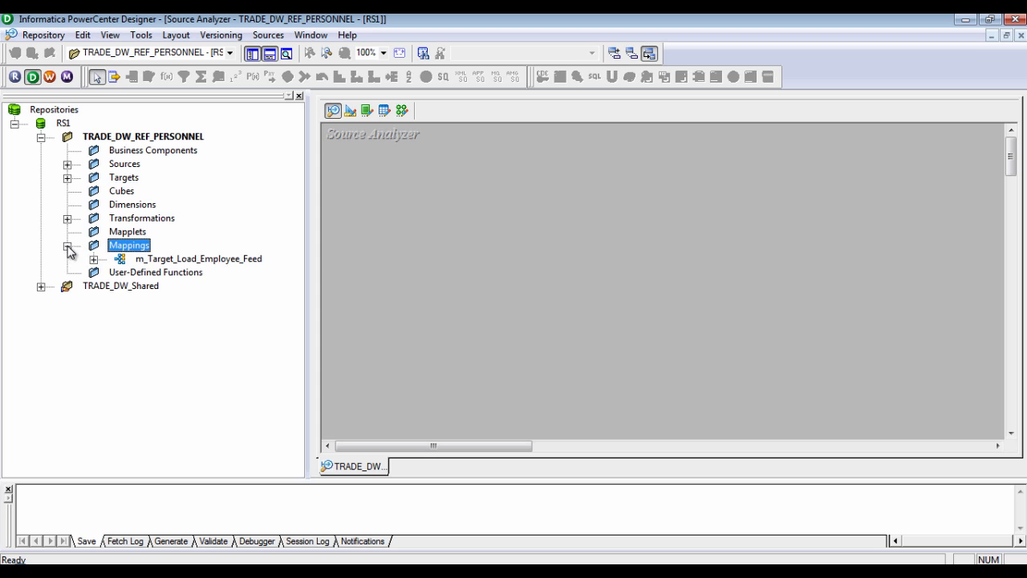
left_click(162, 261)
left_click_drag(161, 261, 436, 232)
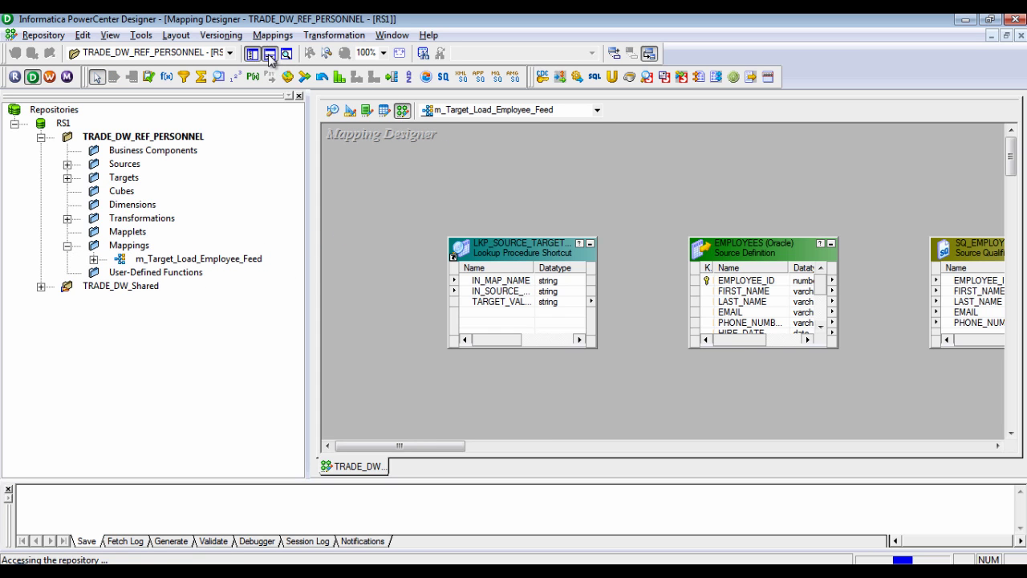
Hide the Output and Navigator panels, arrange all objects as icons, and zoom to 80%
left_click(264, 56)
left_click(253, 54)
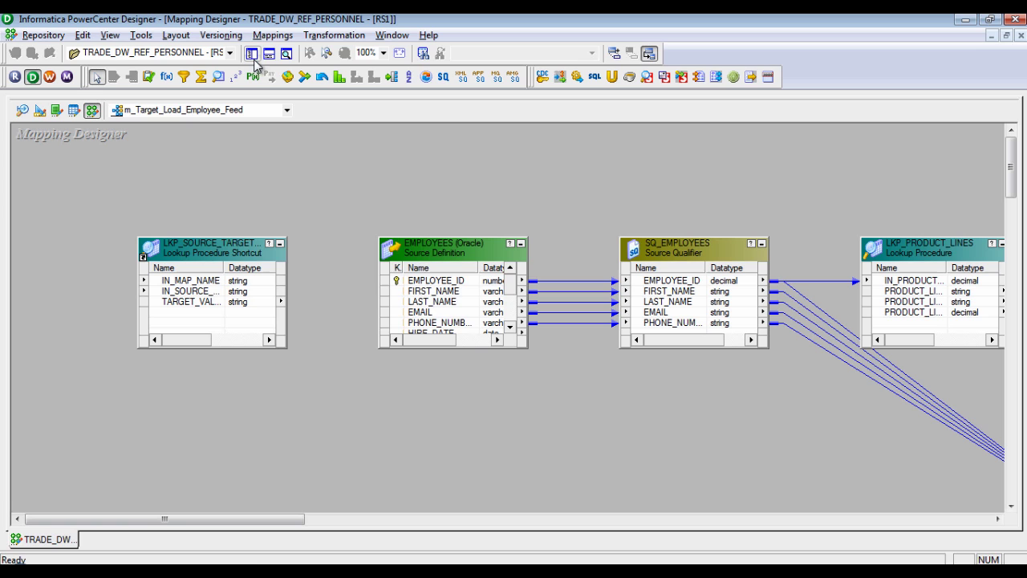
right_click(319, 159)
left_click(398, 258)
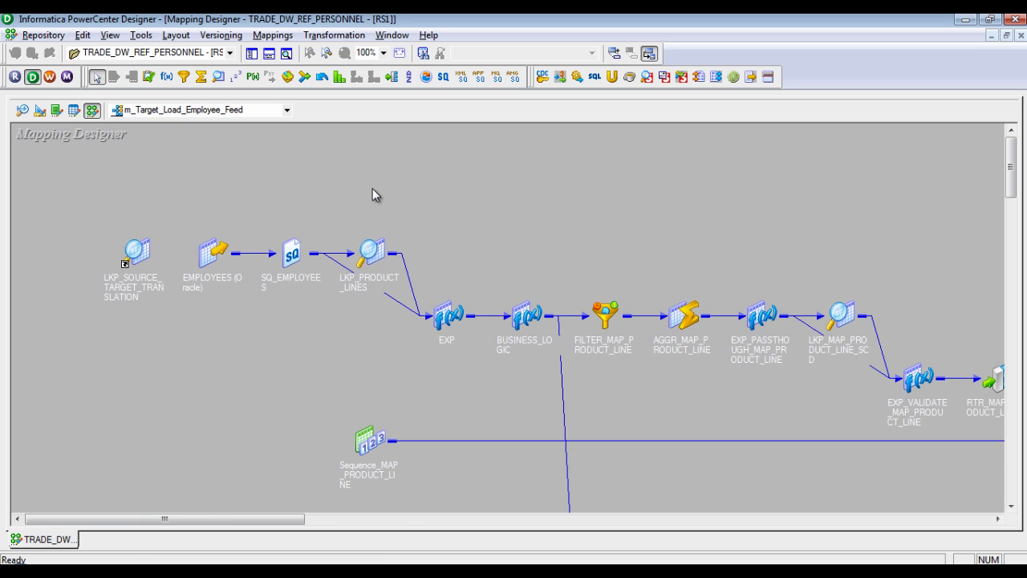
left_click(384, 52)
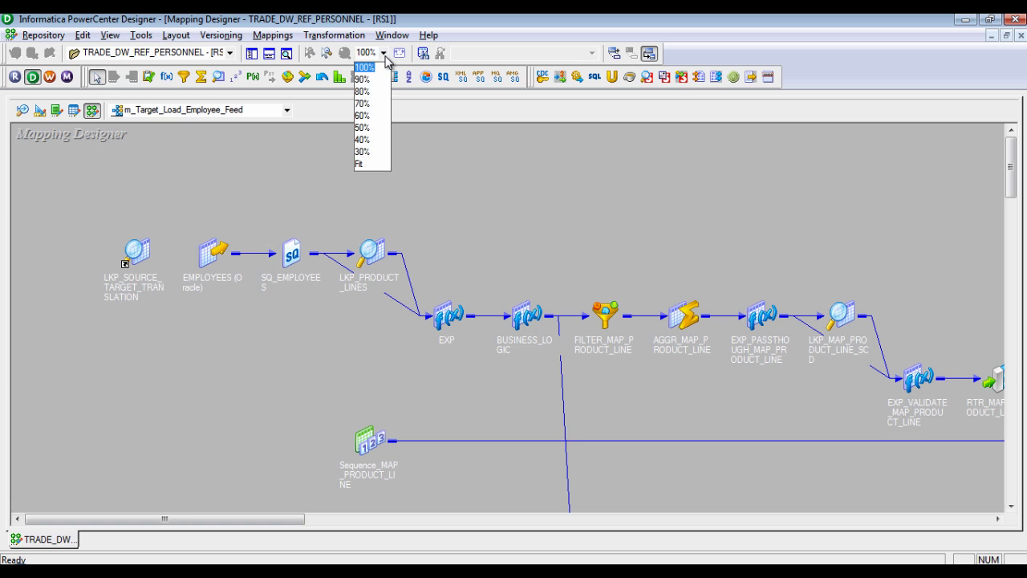
left_click(363, 92)
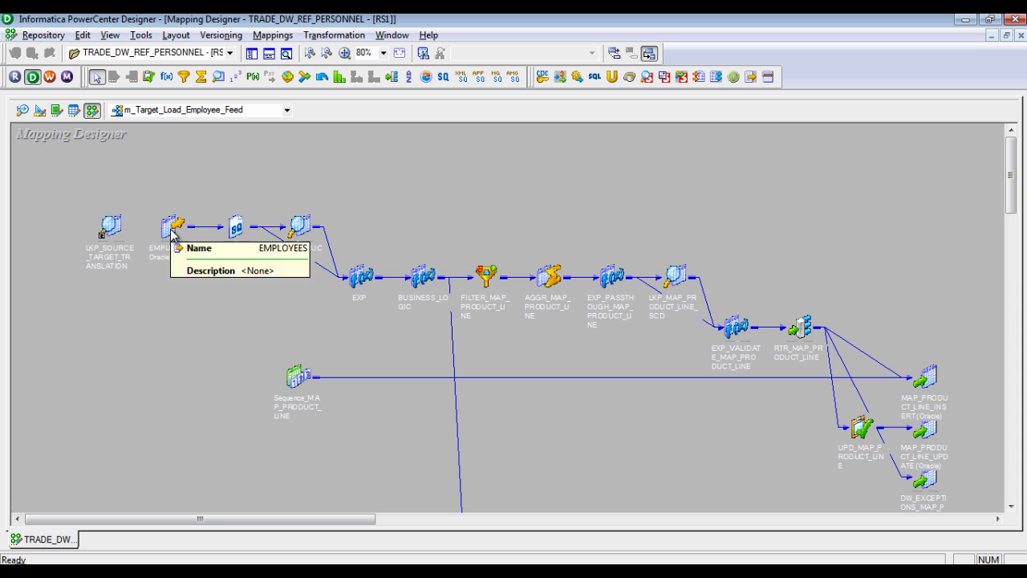
Move LKP_PRODUCT_LINES below the source qualifier and raise BUSINESS_LOGIC above the main flow
left_click_drag(303, 231, 285, 298)
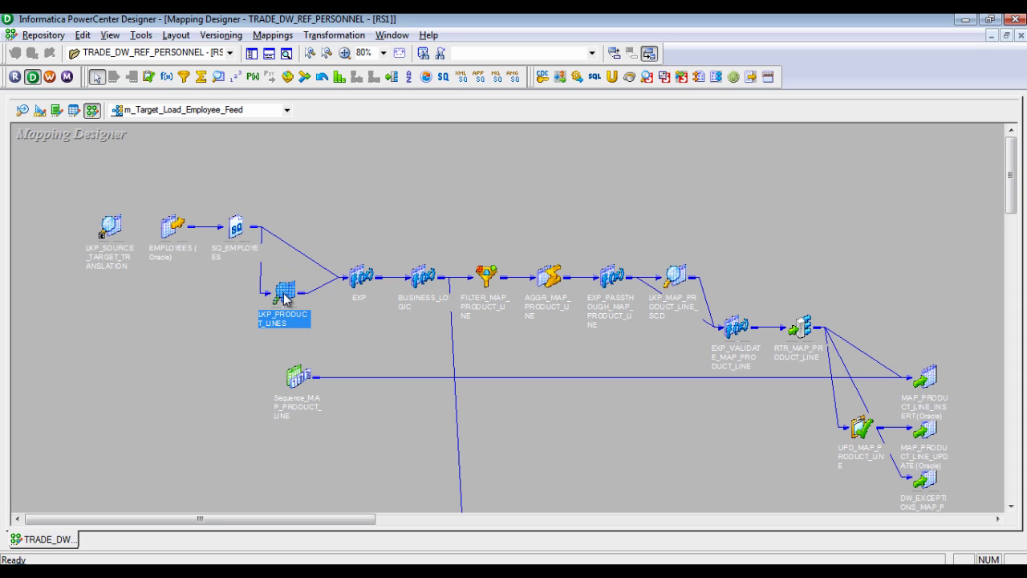
left_click(425, 281)
double_click(426, 280)
left_click_drag(462, 269, 462, 197)
left_click(525, 199)
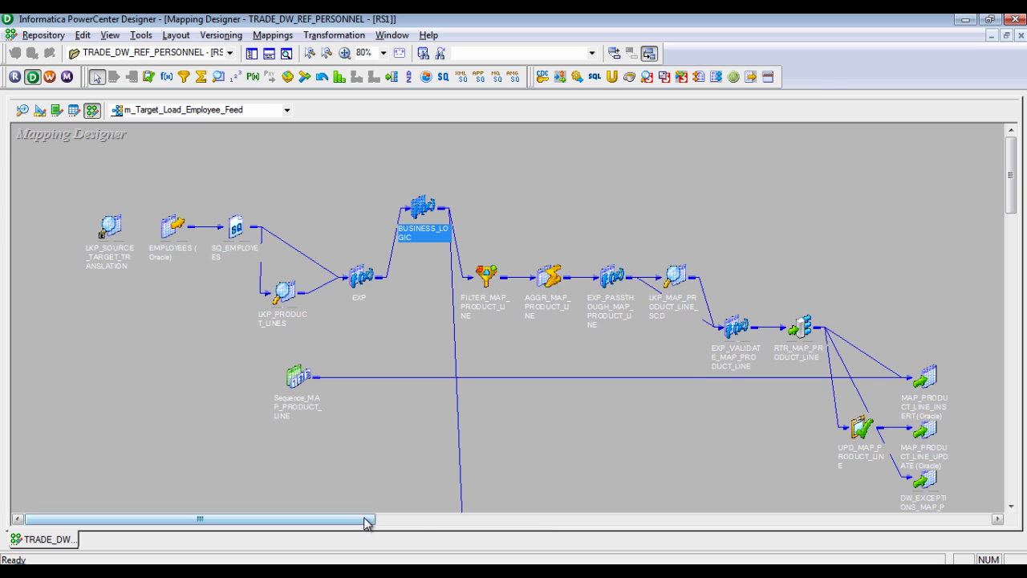
left_click_drag(367, 522, 431, 523)
left_click_drag(1013, 207, 1017, 242)
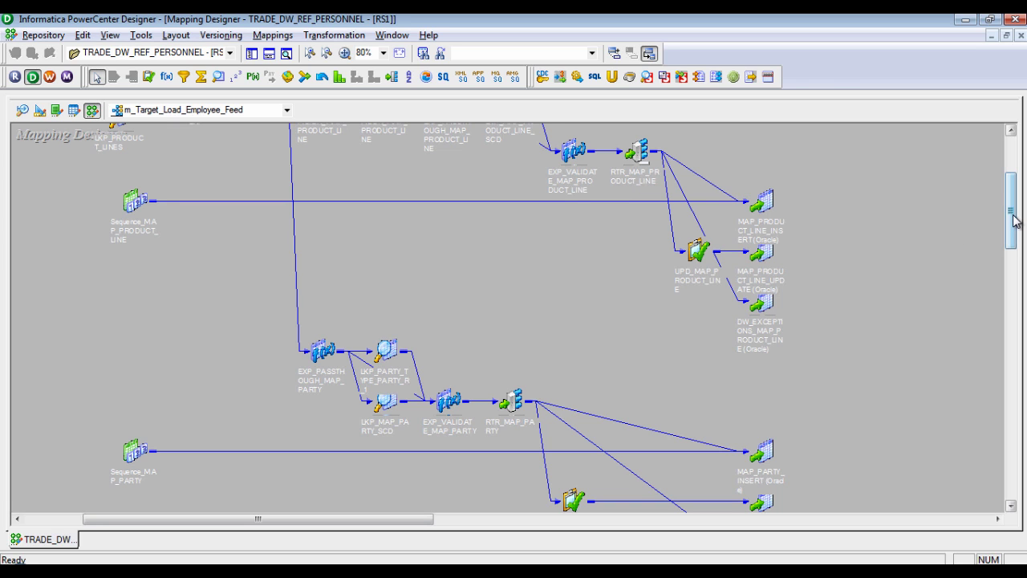
Move the DW_EXCEPTIONS_MAP_PRODUCT_LINE and DW_EXCEPTIONS_MAP_PARTY targets lower and zoom to 50%
left_click_drag(1013, 221, 1015, 207)
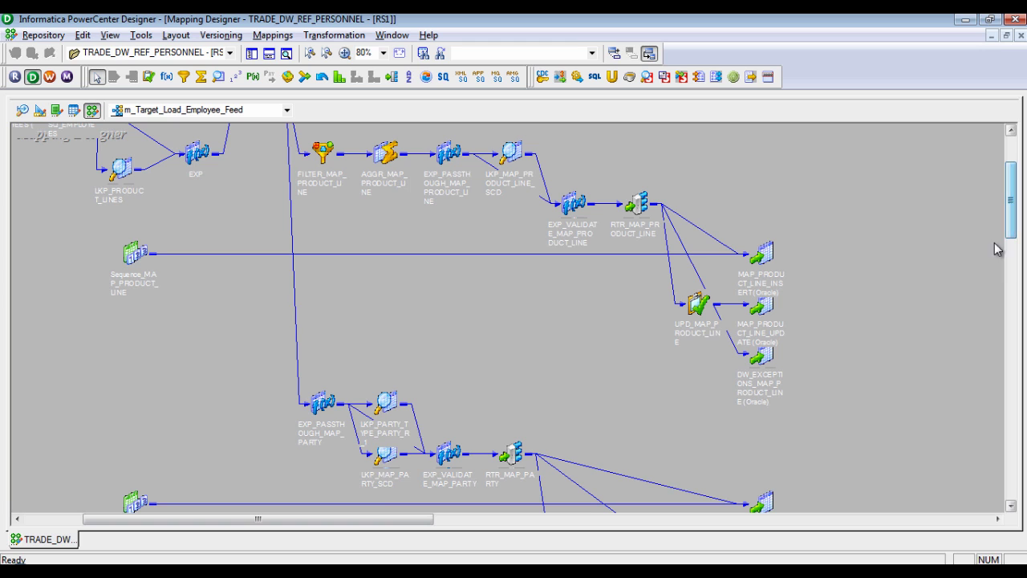
left_click_drag(766, 359, 766, 383)
left_click_drag(1011, 201, 1011, 238)
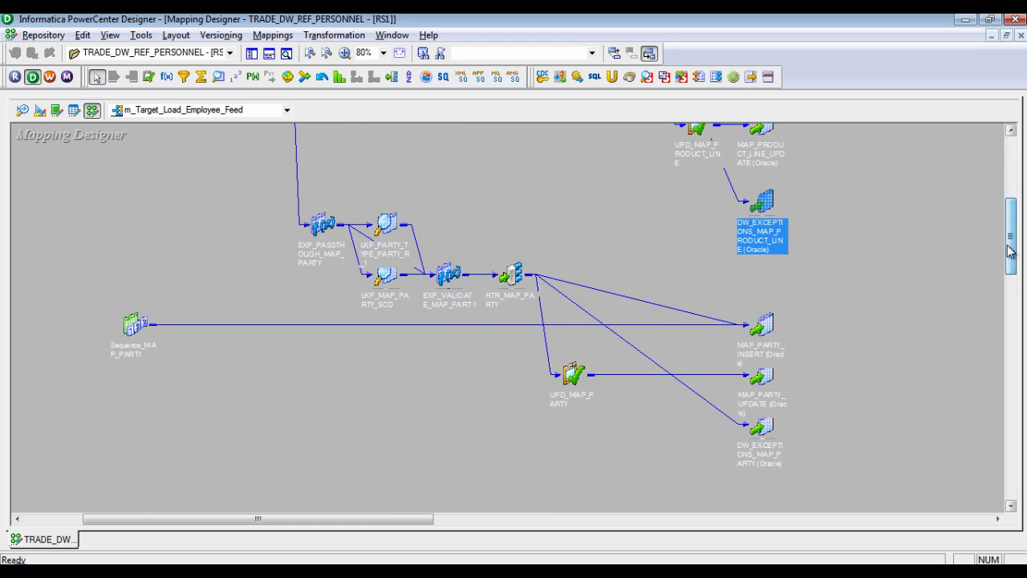
left_click_drag(766, 429, 765, 462)
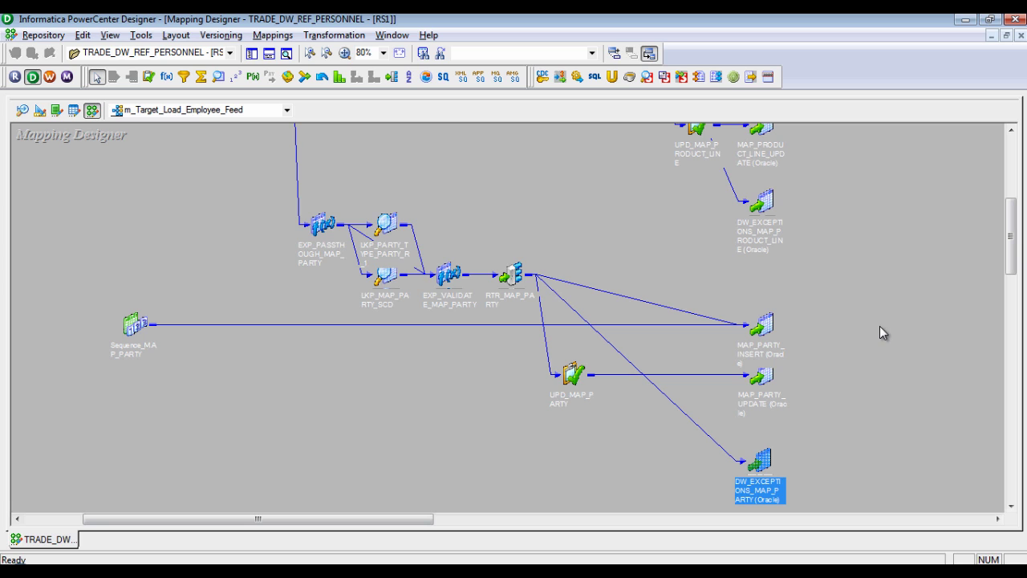
left_click(399, 53)
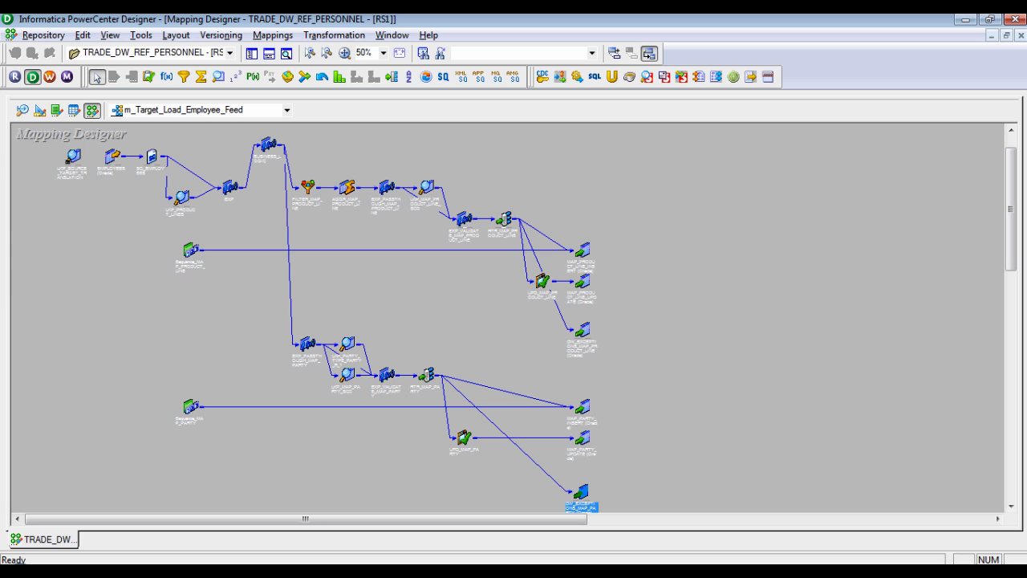
Back in Gamma Data Warehouse Studio, close the finished Code Deployment and Employee Feed windows
key("alt+Tab")
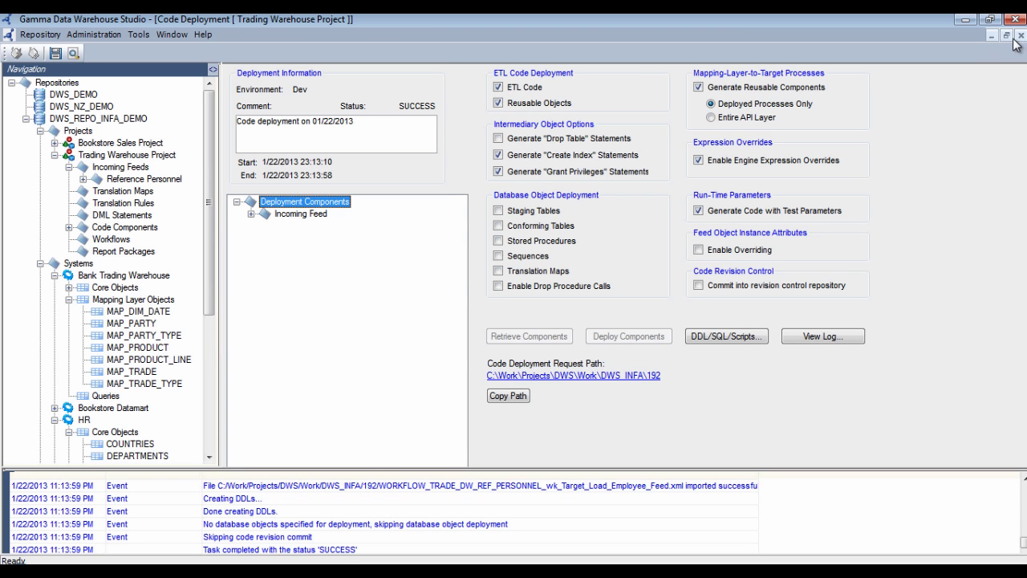
left_click(1021, 37)
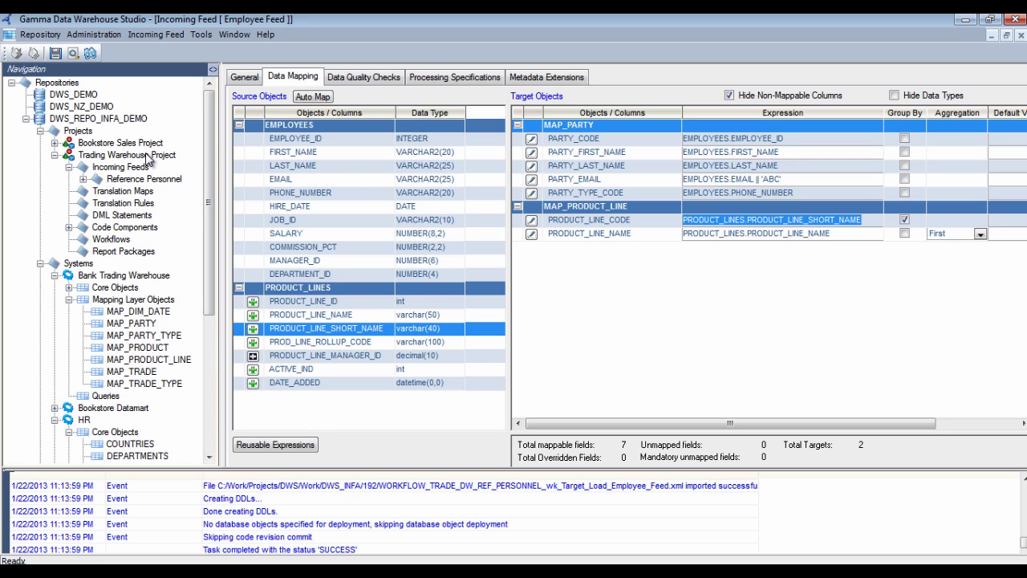
left_click(1022, 35)
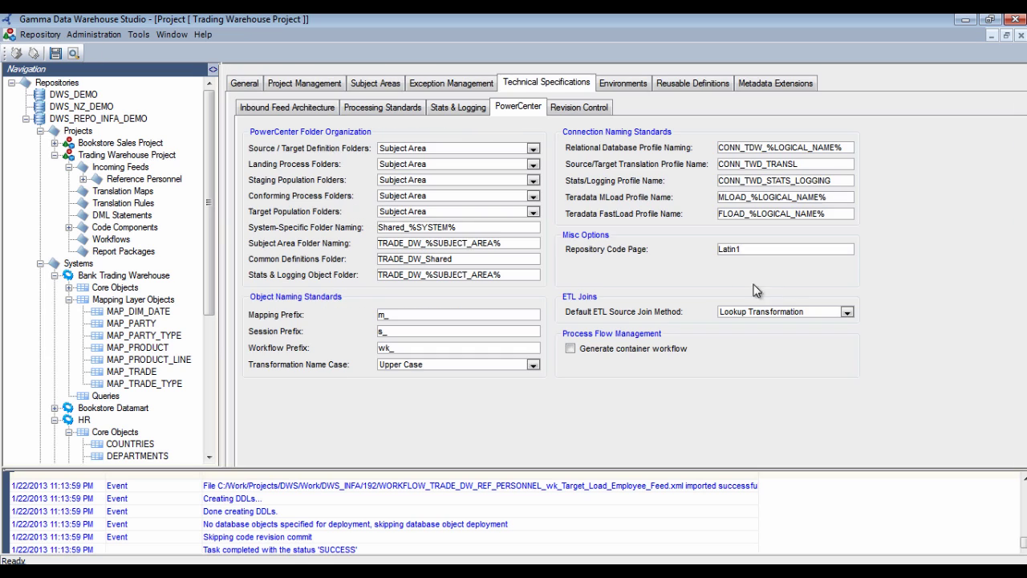
Enable ETL-populated staging tables named Stage_%FEED_NAME% for inbound feeds and apply the specifications
left_click(305, 116)
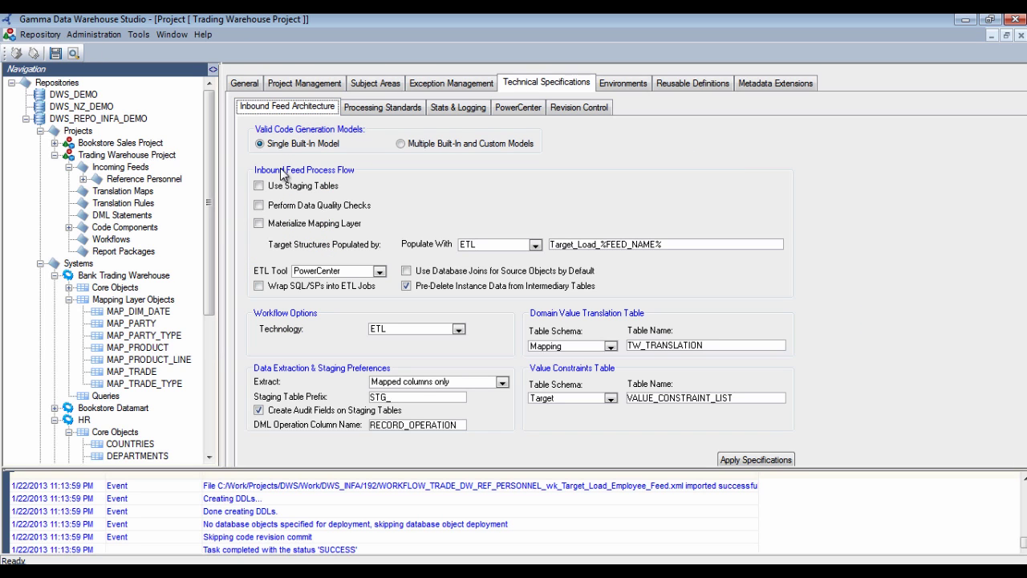
left_click(296, 189)
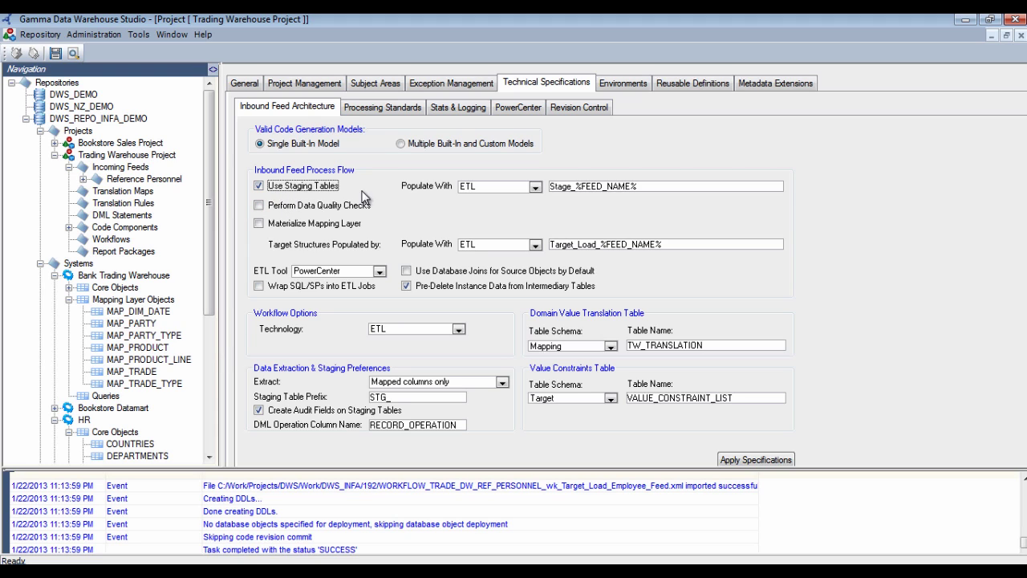
left_click(508, 189)
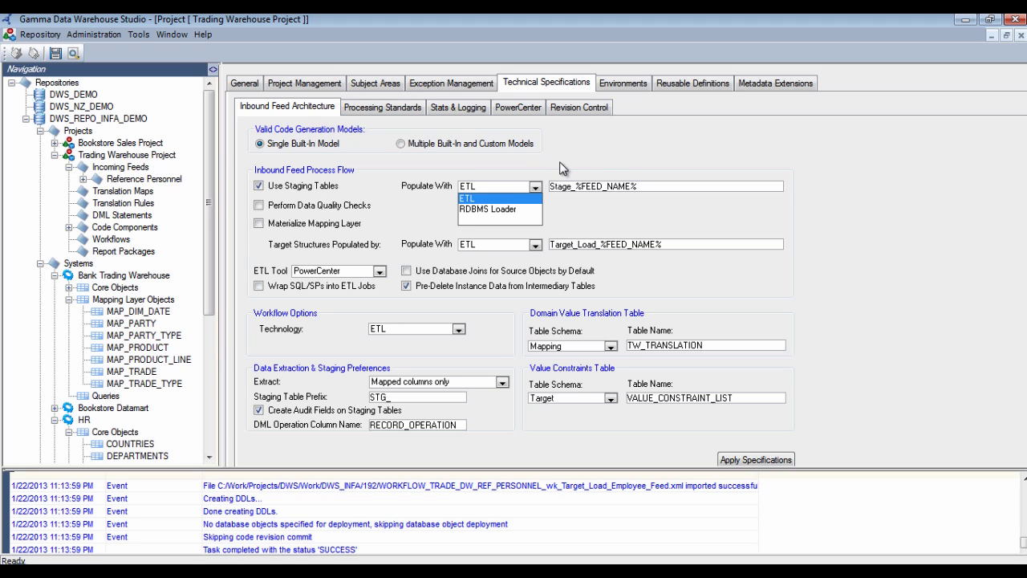
left_click(562, 173)
left_click(564, 191)
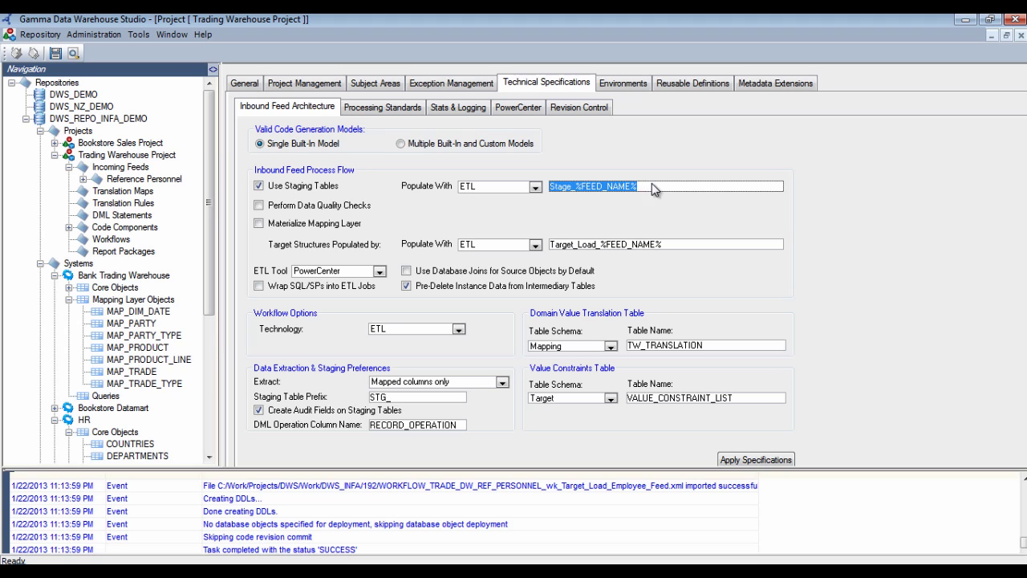
left_click(652, 185)
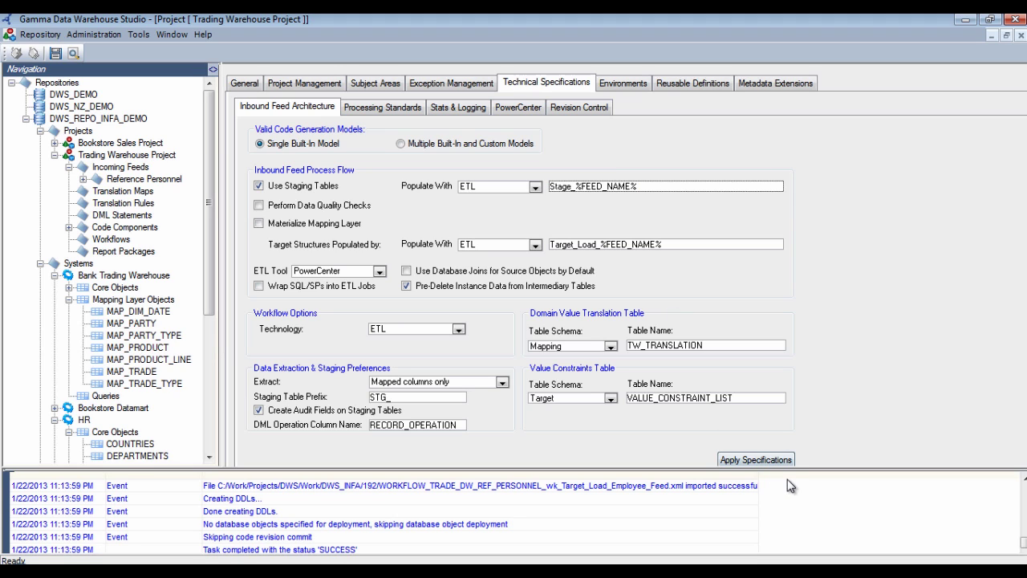
left_click_drag(788, 471, 782, 491)
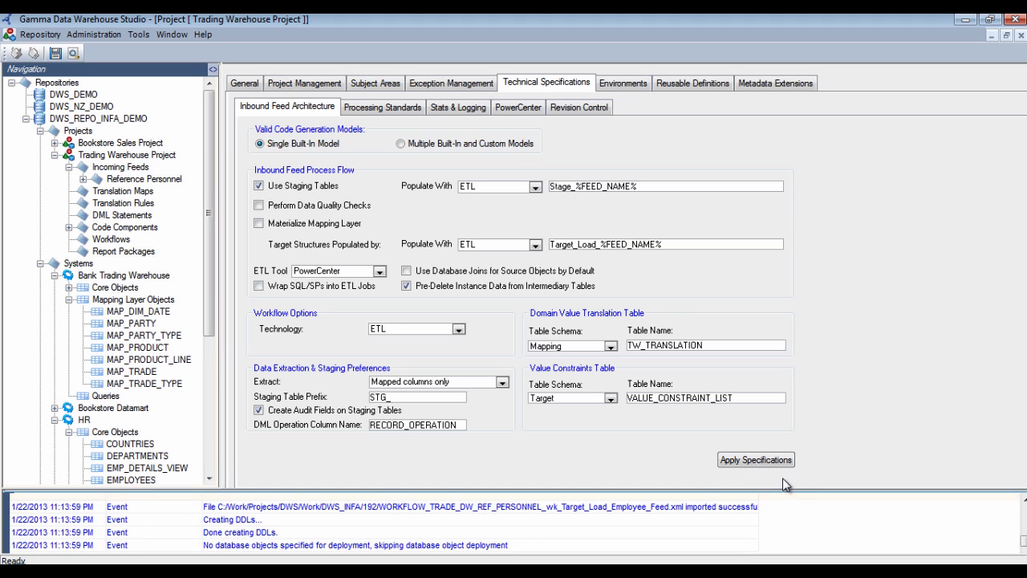
left_click(757, 459)
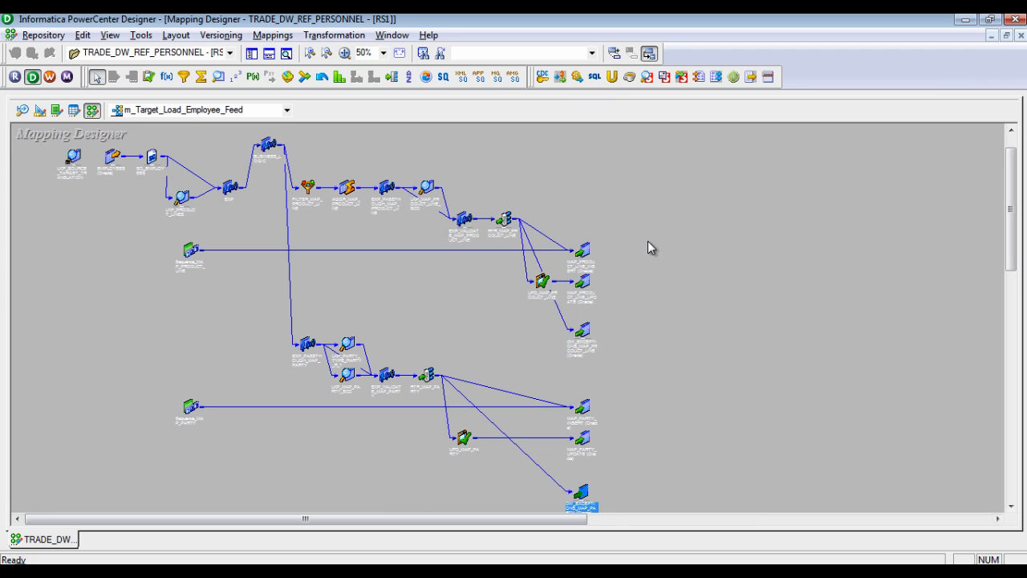
Close the open mapping in PowerCenter Designer, show the Navigator, and return to Gamma Studio
left_click(1021, 35)
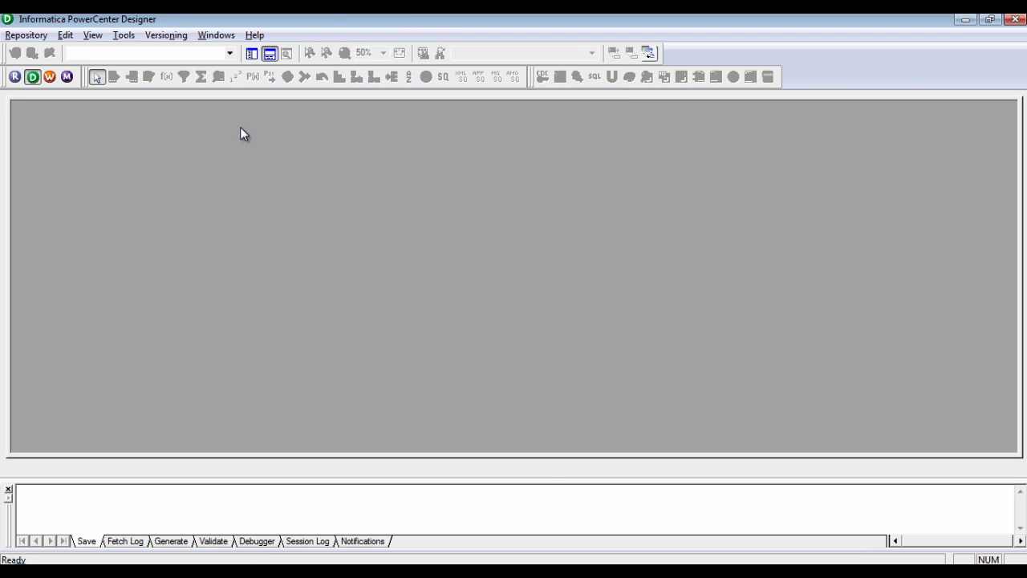
left_click(253, 55)
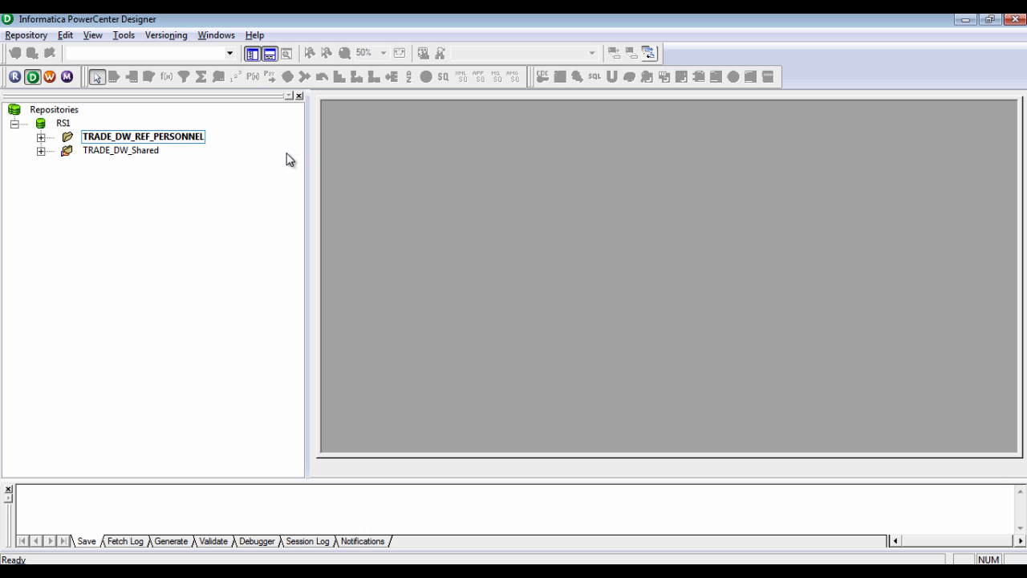
key("alt+Tab")
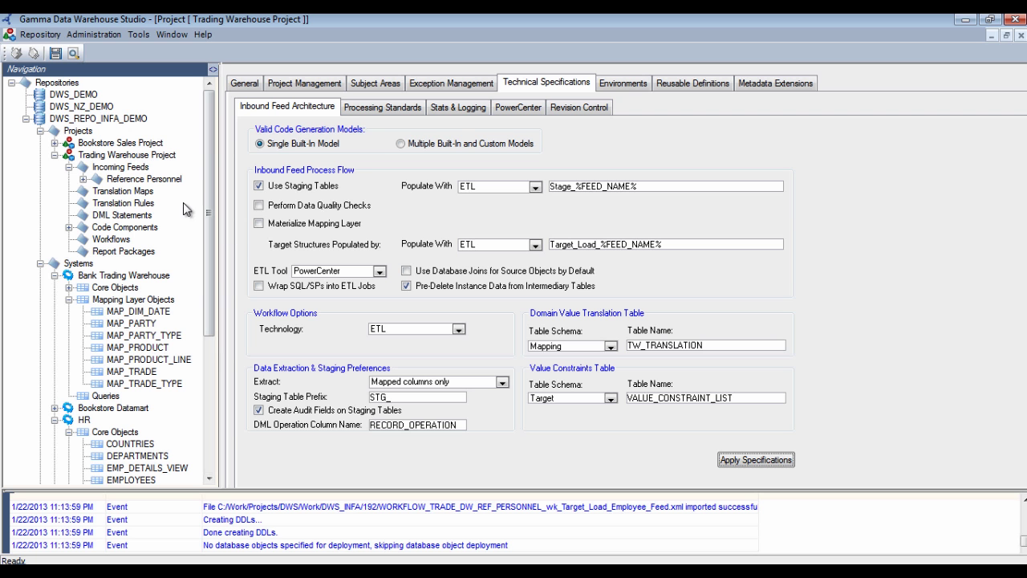
Start a Trading Warehouse Project deployment into DEV and include the Employee Feed components
right_click(119, 158)
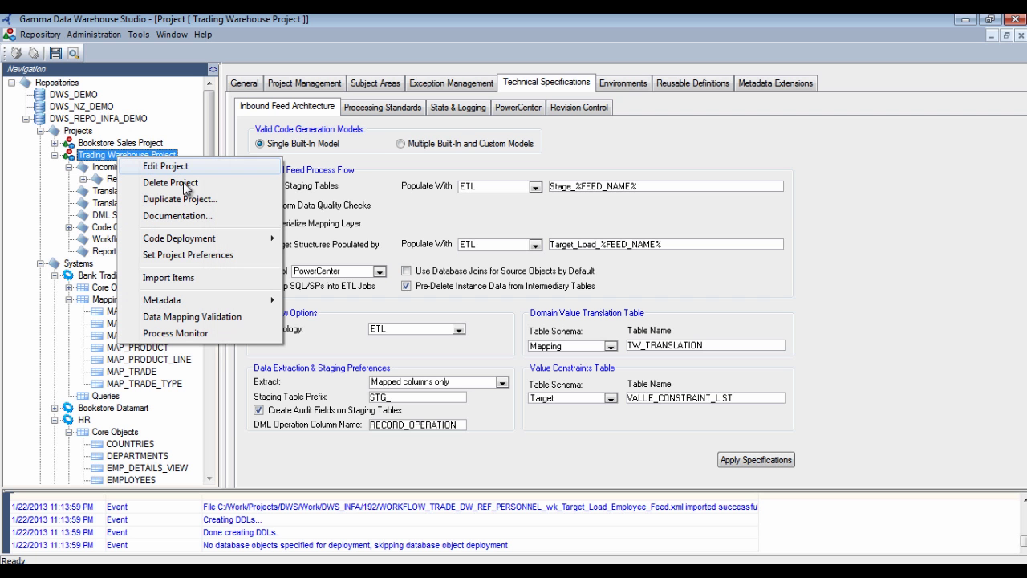
mouse_move(203, 242)
left_click(306, 238)
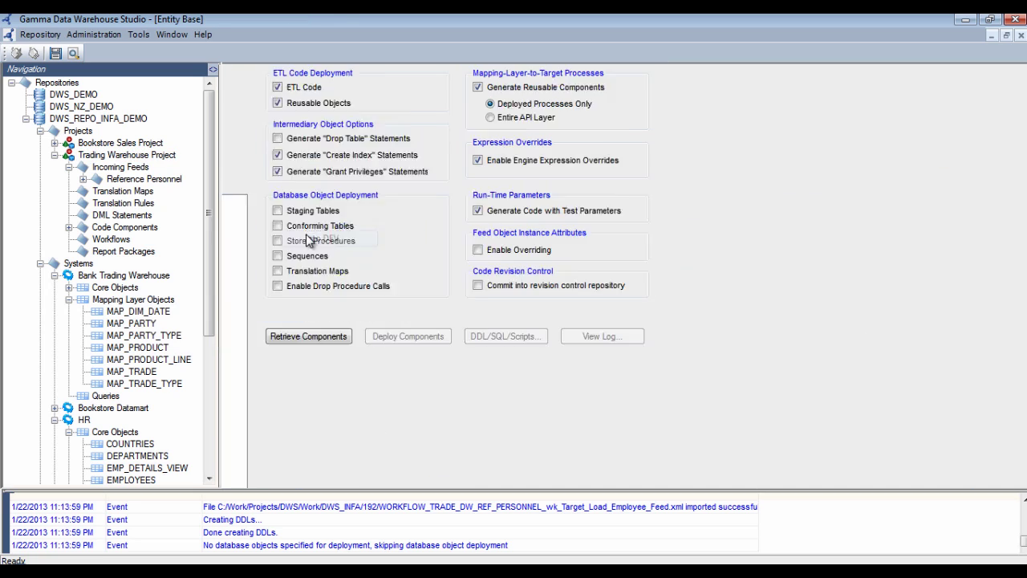
left_click(525, 335)
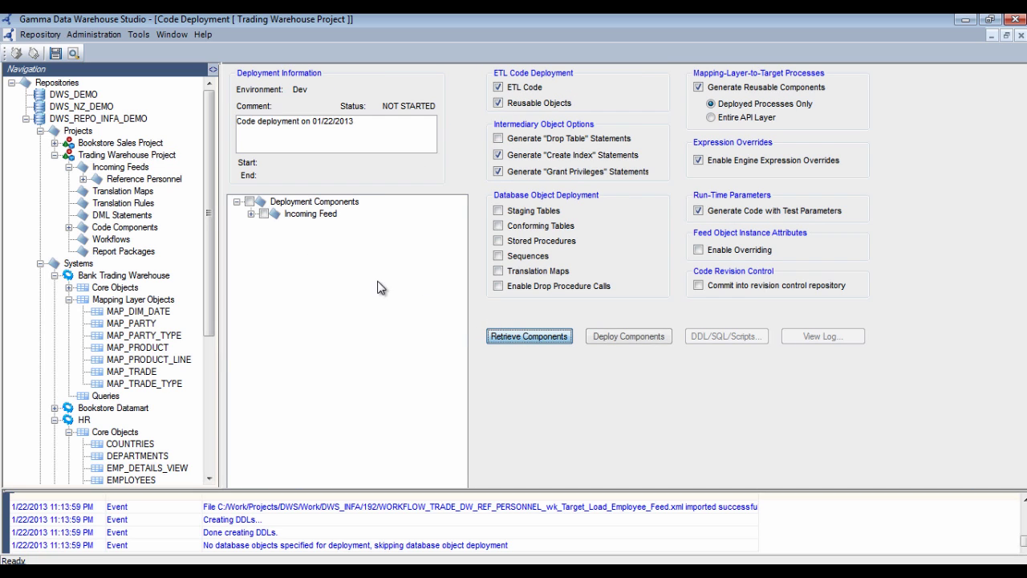
left_click(251, 214)
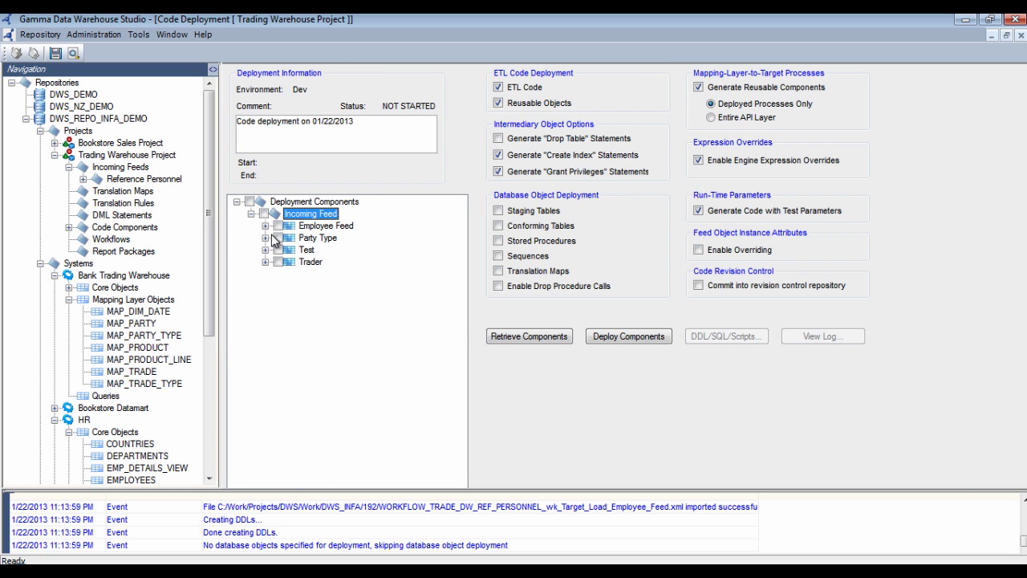
left_click(277, 227)
left_click(265, 226)
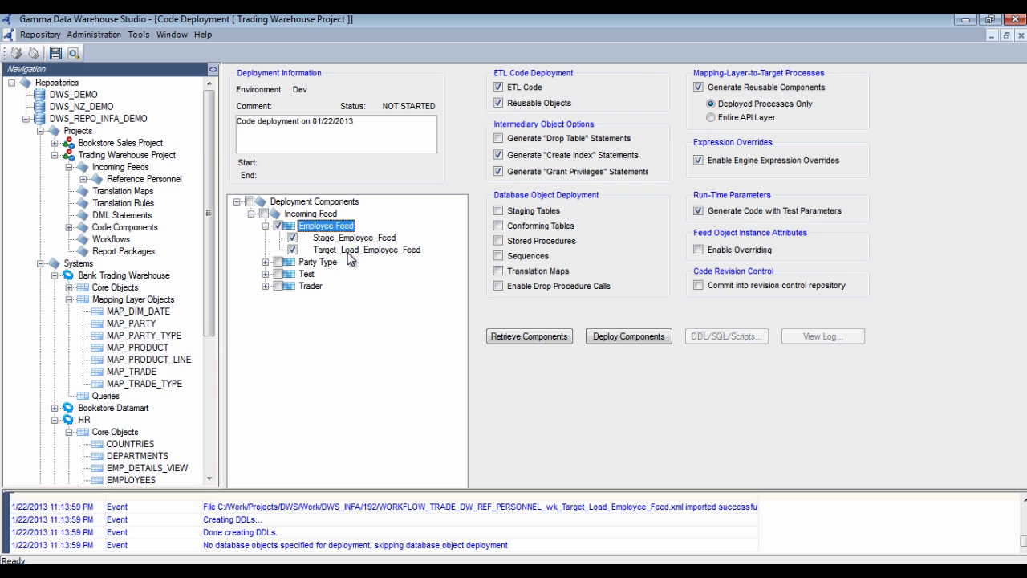
Clear the event log and deploy the selected Employee Feed components
right_click(886, 511)
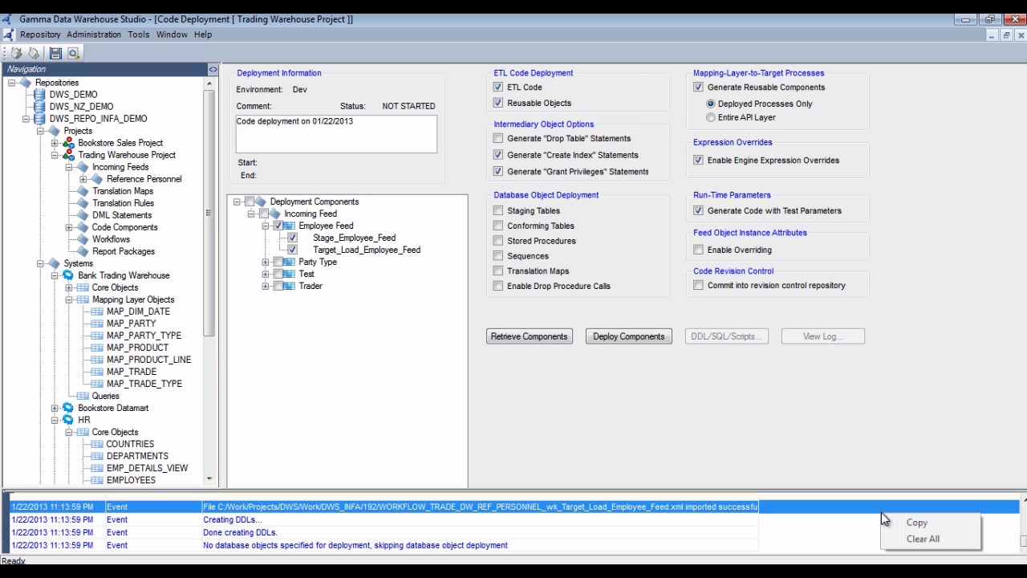
left_click(925, 538)
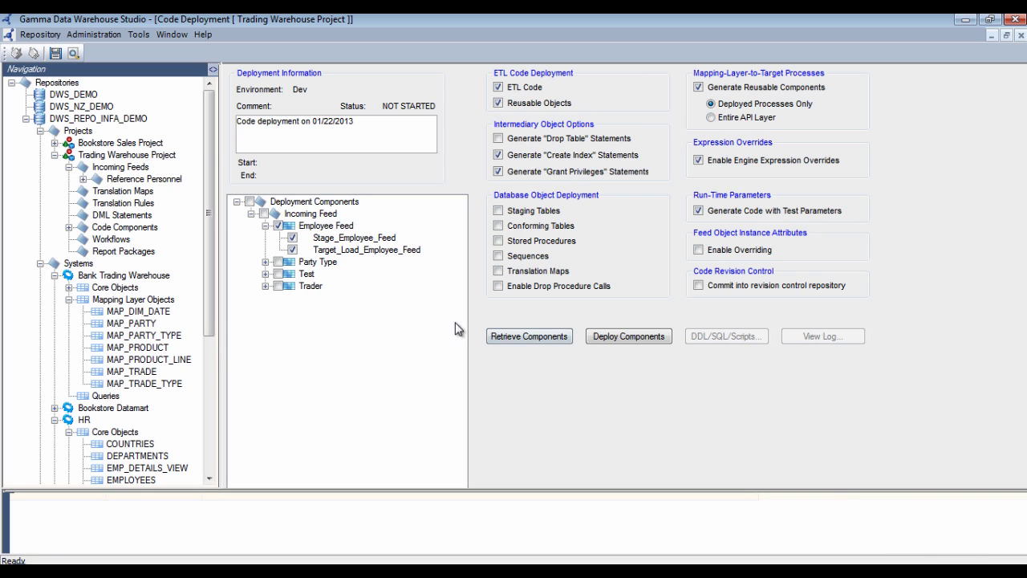
left_click(637, 339)
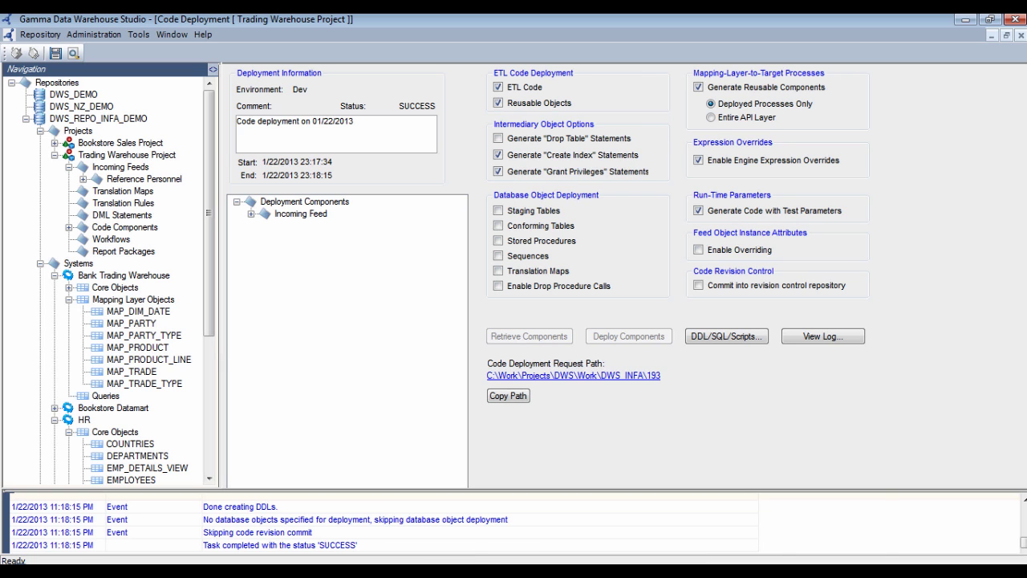
In PowerCenter Designer, open the TRADE_DW_REF_PERSONNEL folder and expand its Mappings
left_click(369, 556)
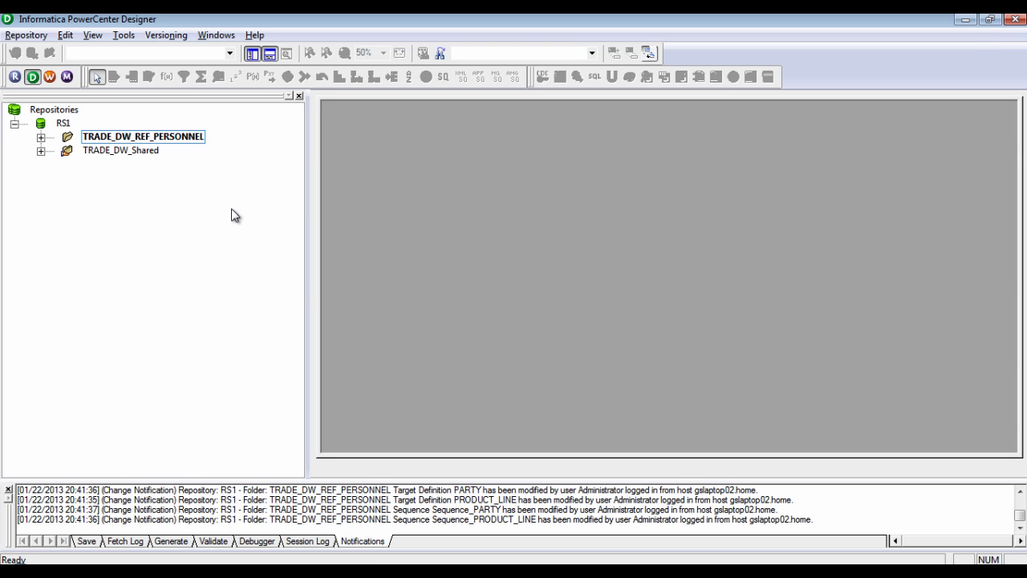
right_click(126, 140)
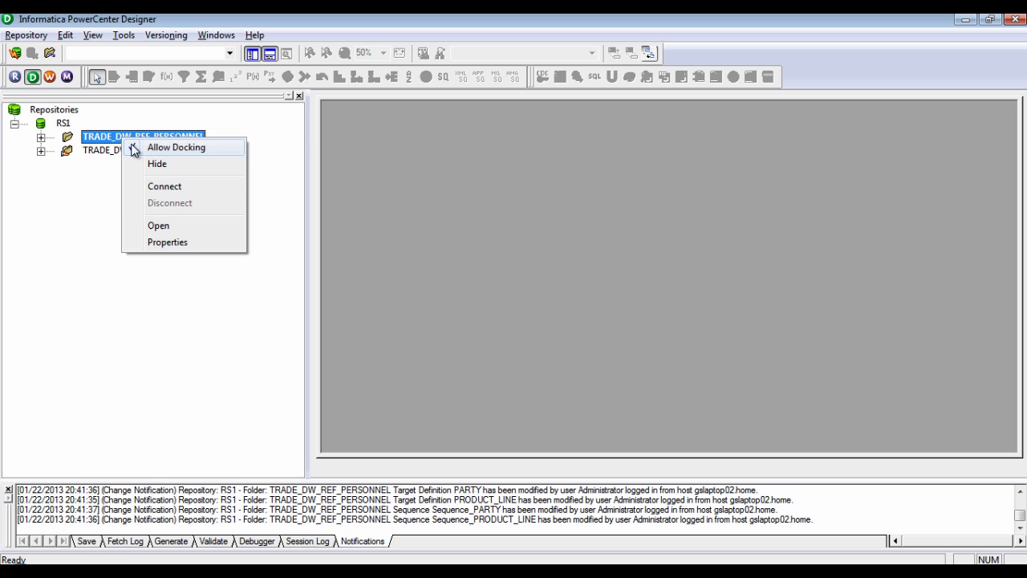
left_click(162, 227)
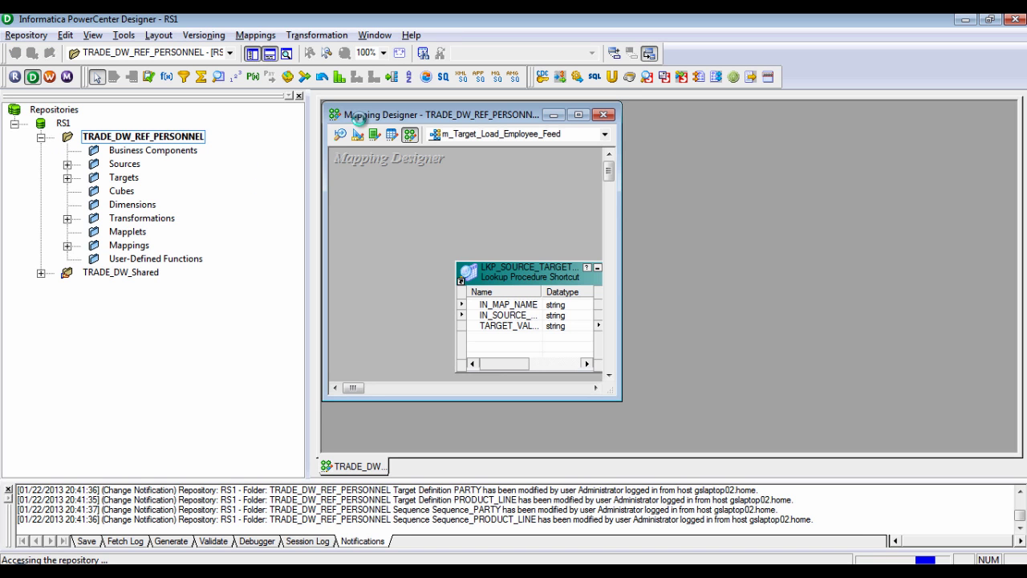
double_click(363, 118)
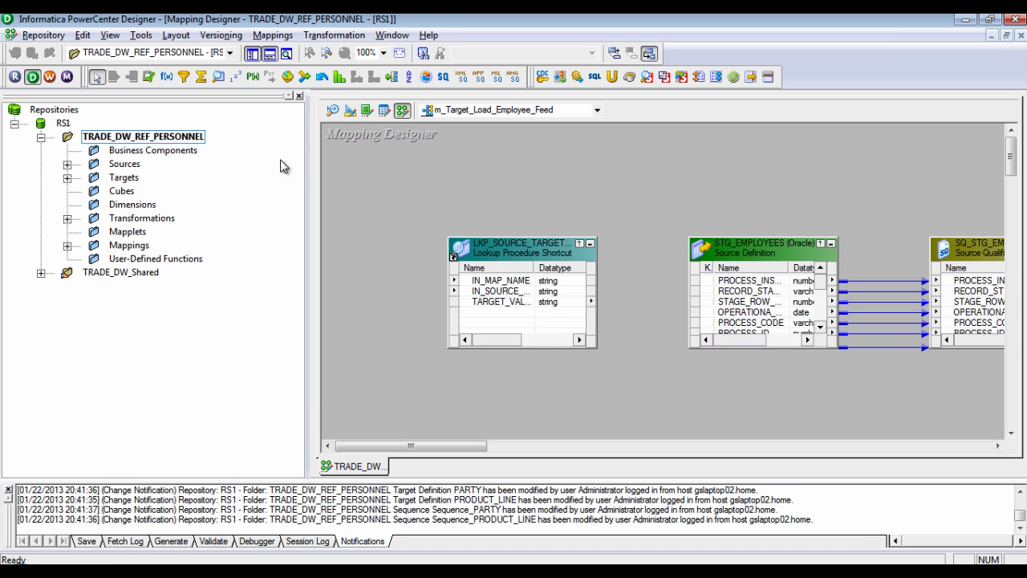
left_click(68, 246)
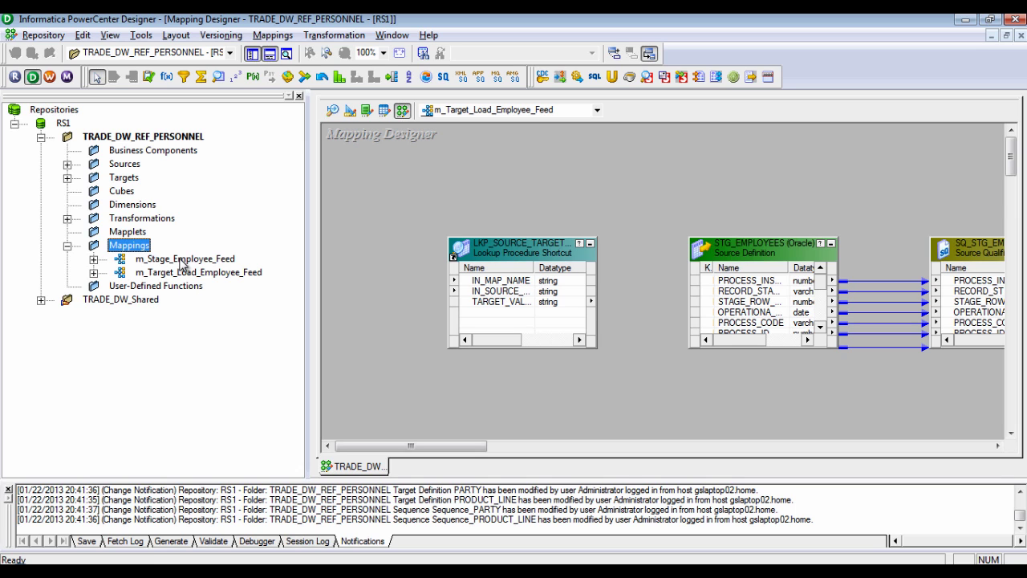
Show m_Stage_Employee_Feed arranged as icons, then open m_Target_Load_Employee_Feed
left_click_drag(185, 258, 361, 193)
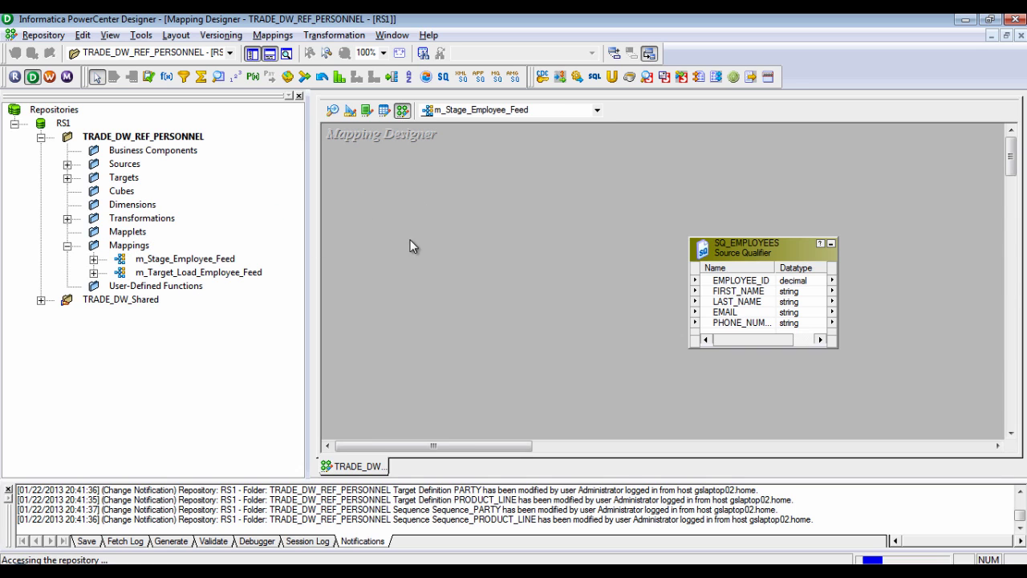
right_click(427, 186)
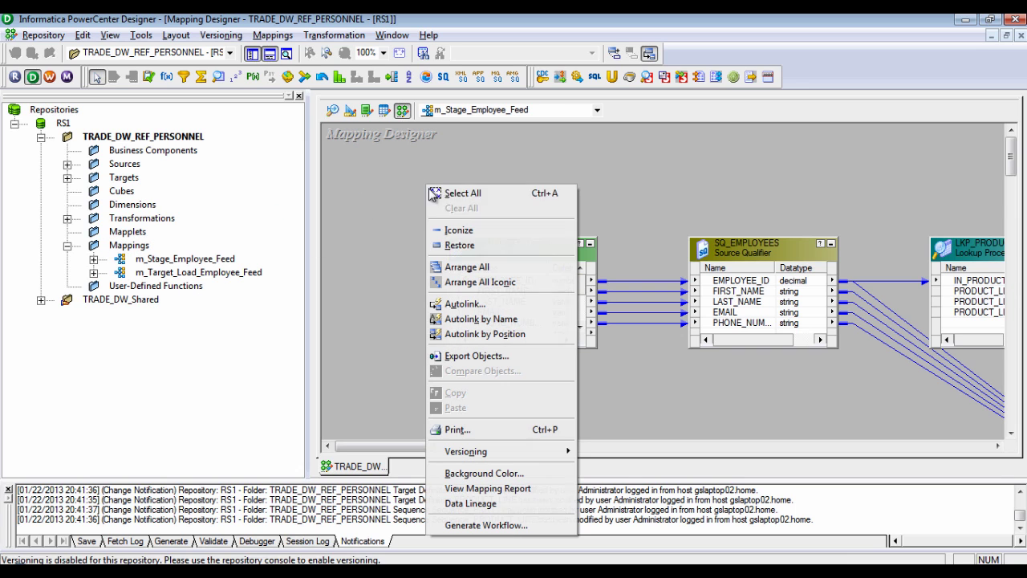
left_click(478, 282)
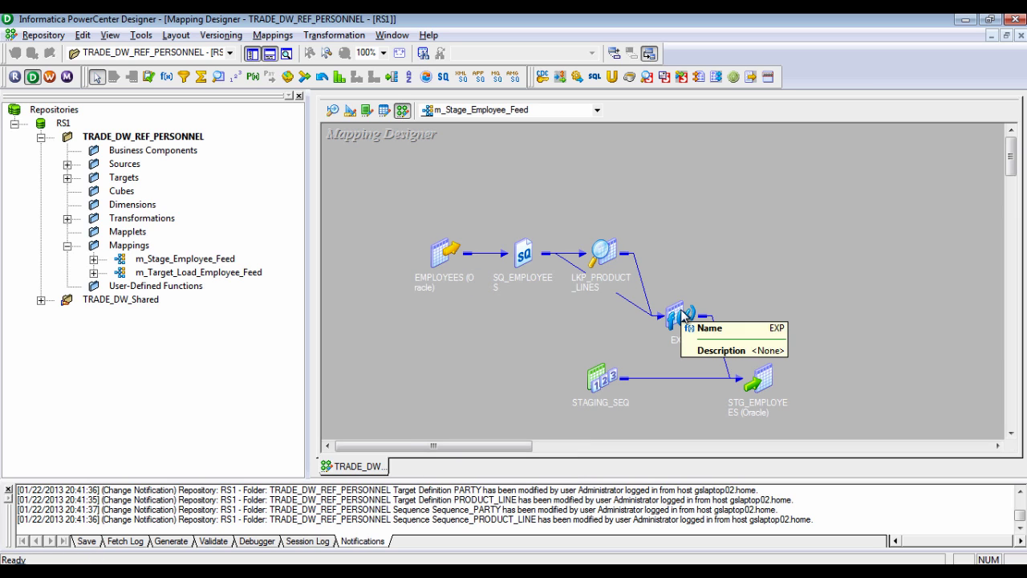
right_click(238, 277)
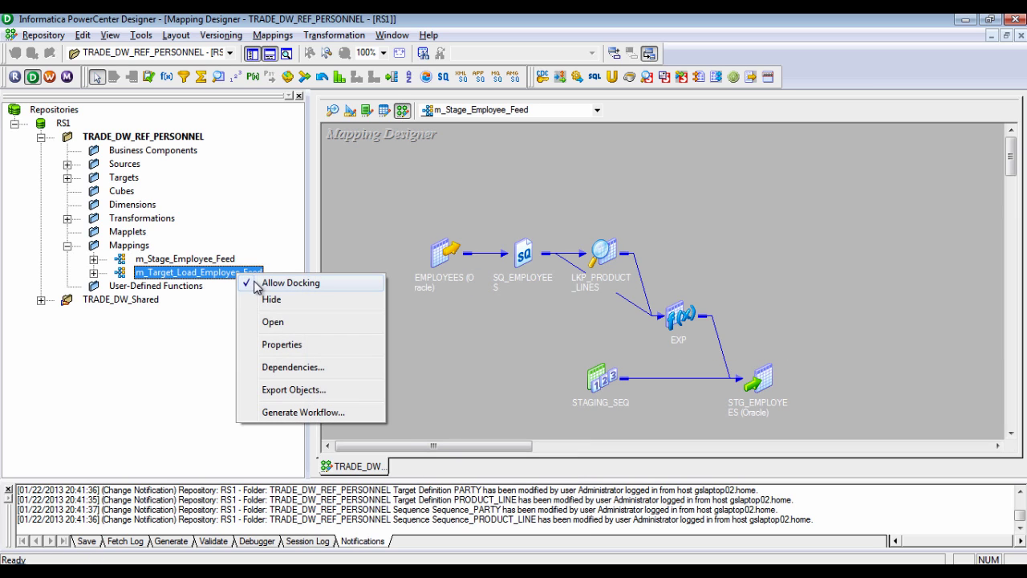
left_click(277, 324)
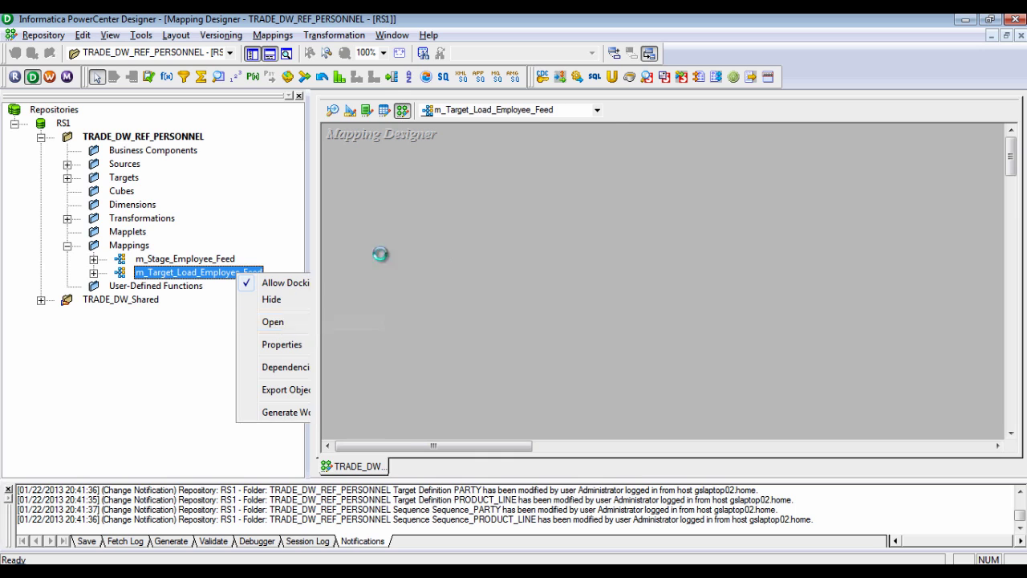
Arrange m_Target_Load_Employee_Feed as linked icons and scroll through its product-line and party flows
right_click(439, 165)
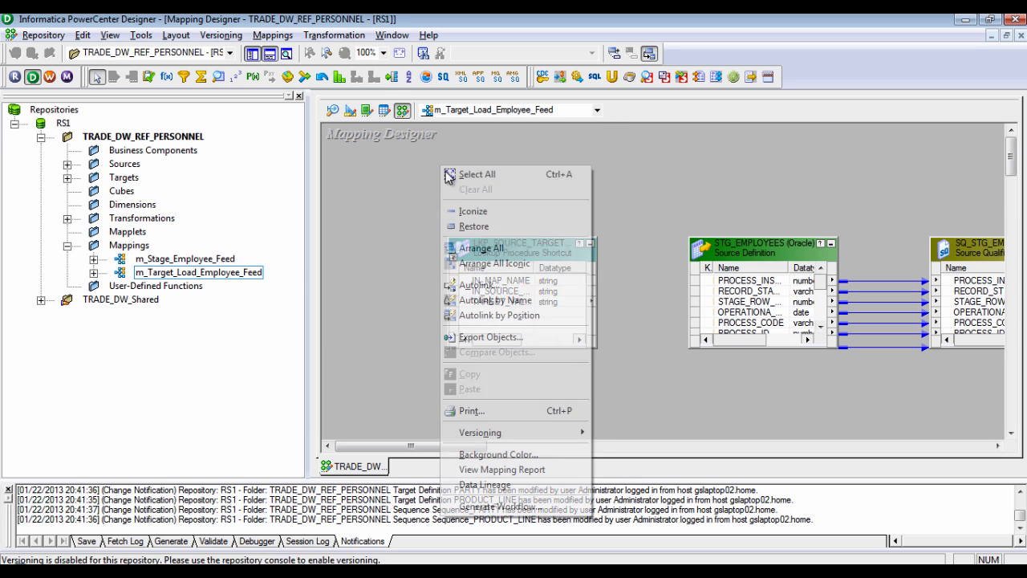
left_click(492, 263)
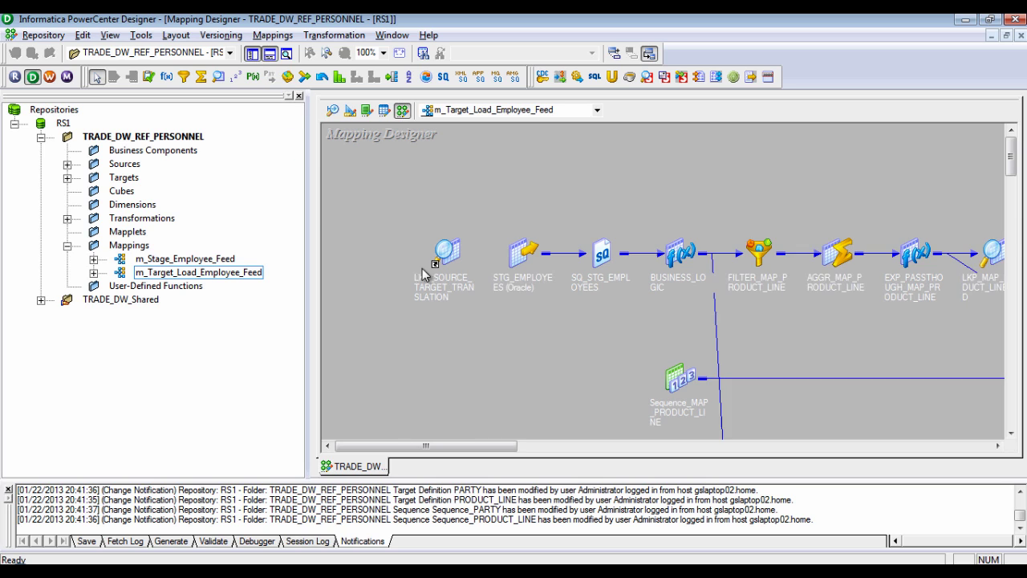
left_click(527, 258)
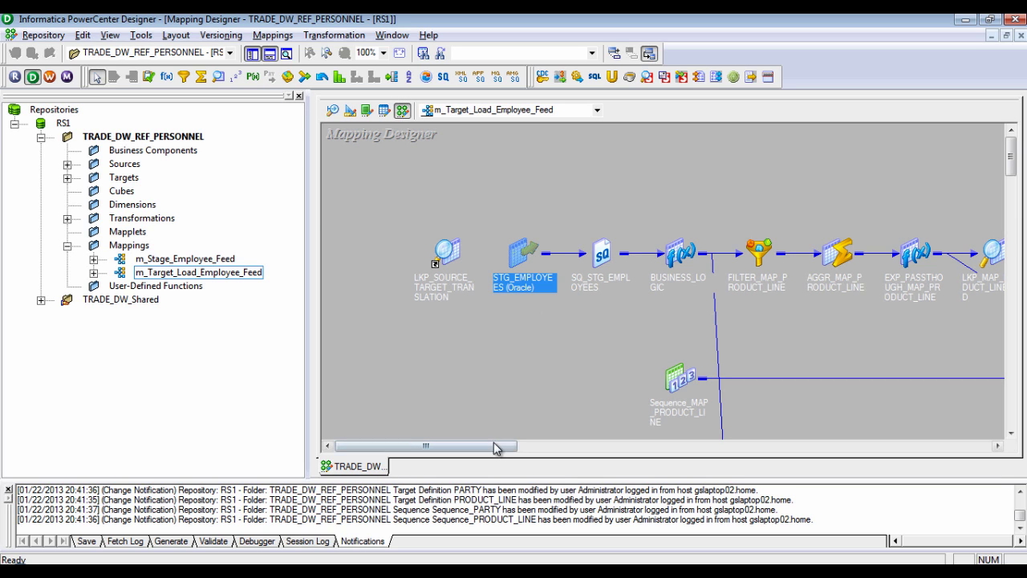
left_click_drag(491, 448, 604, 461)
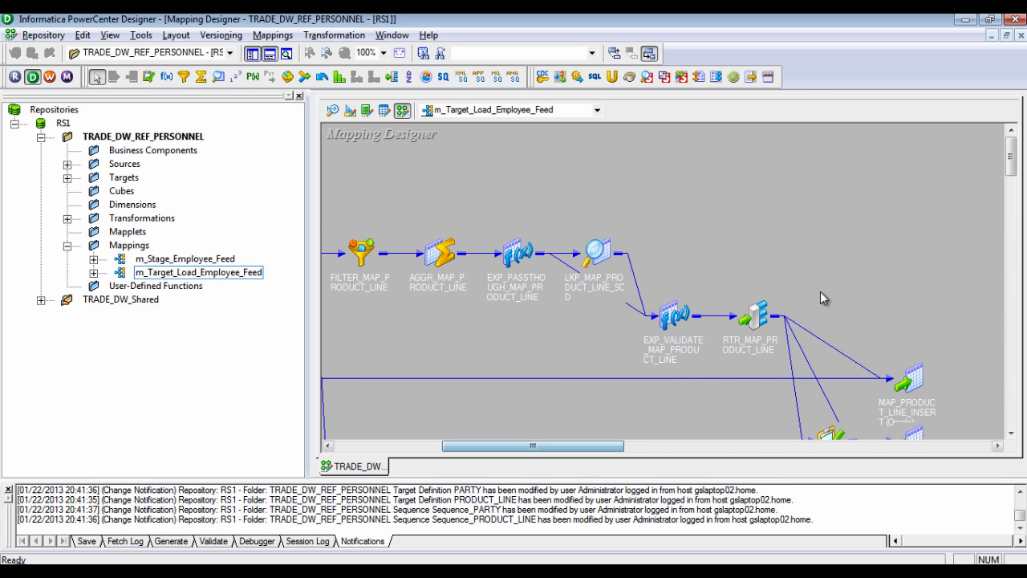
scroll(839, 289, "down", 1)
scroll(838, 290, "down", 5)
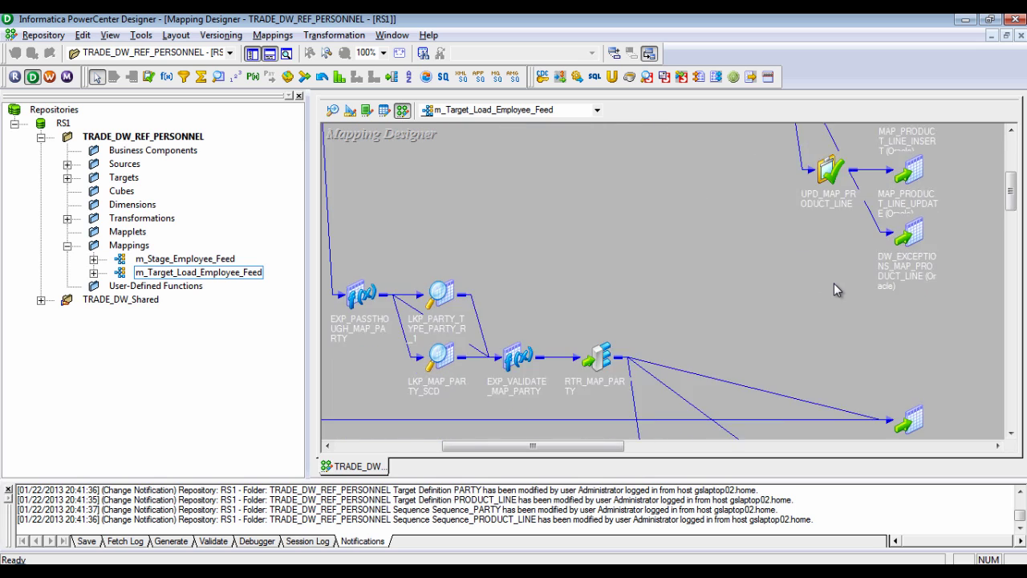
scroll(837, 292, "up", 4)
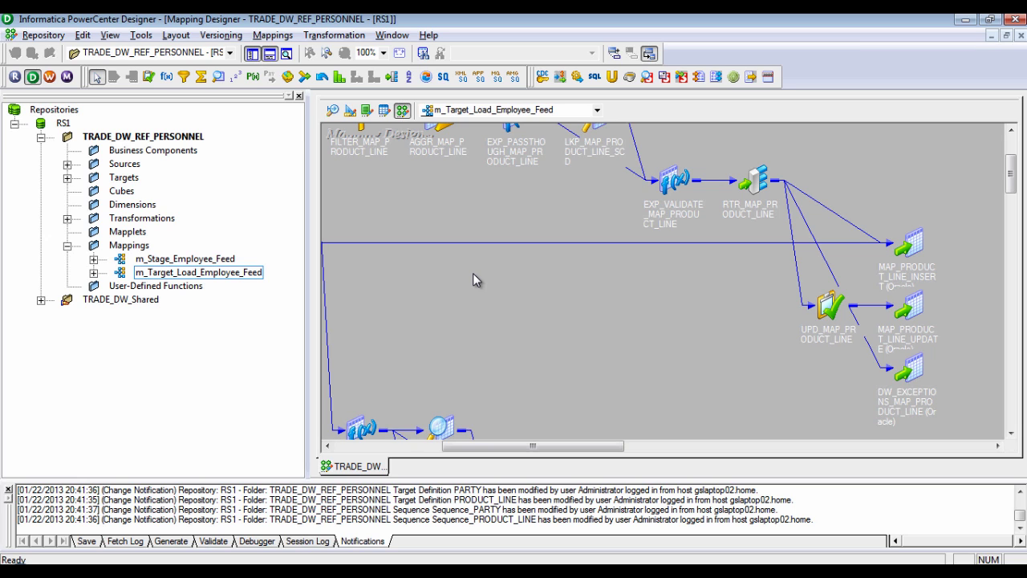
In Workflow Manager, connect to the RS1 repository with the administrator login
left_click(49, 76)
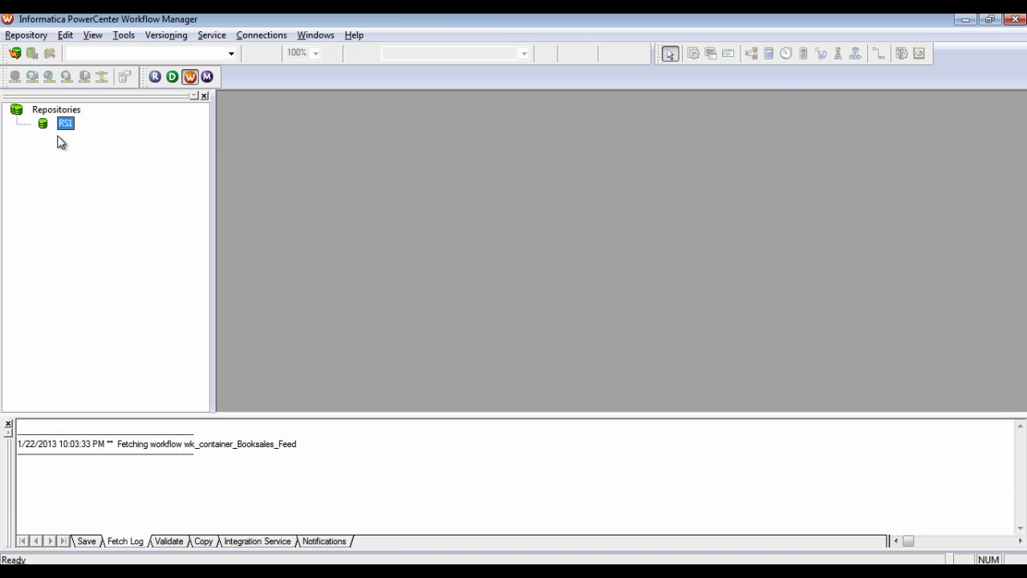
double_click(65, 124)
key("Tab")
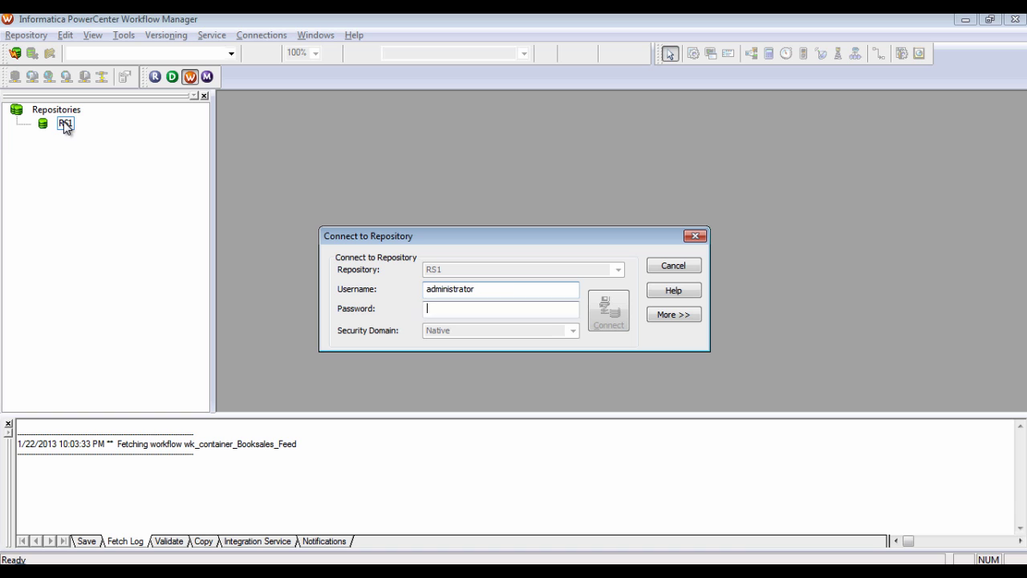
type("admin")
key("Return")
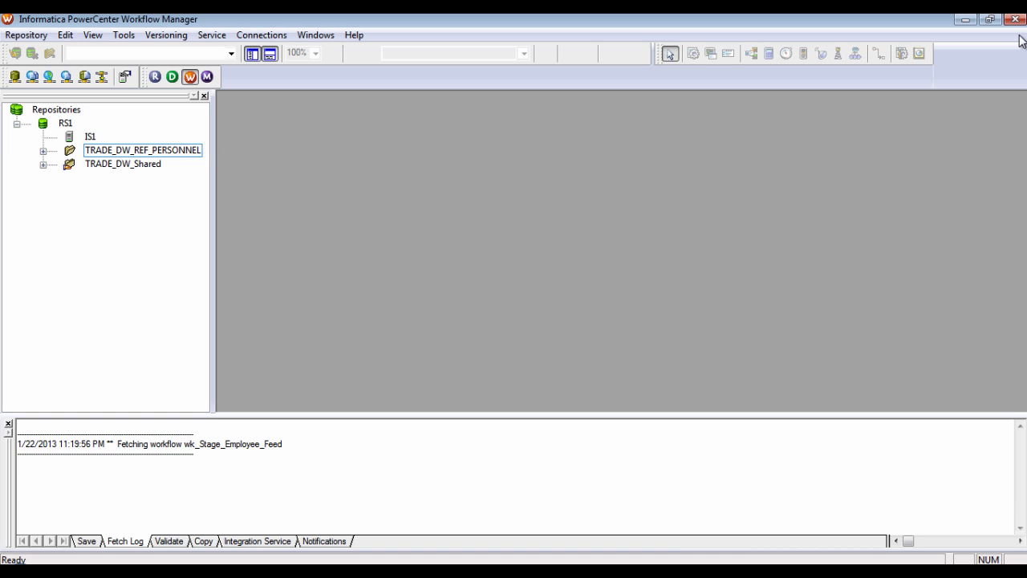
Open the TRADE_DW_REF_PERSONNEL folder and list its Sessions and Workflows
left_click(161, 152)
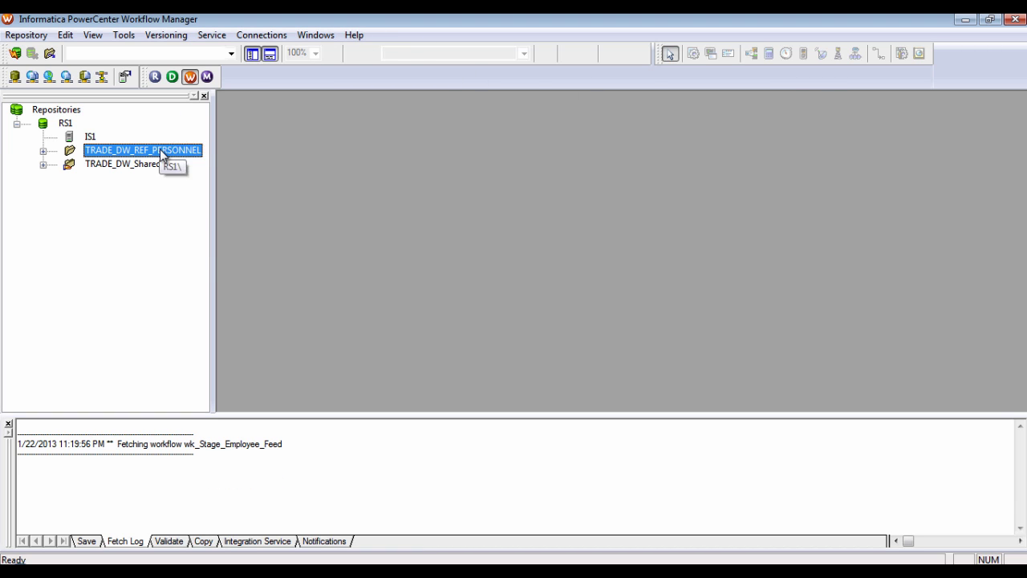
right_click(162, 152)
left_click(200, 237)
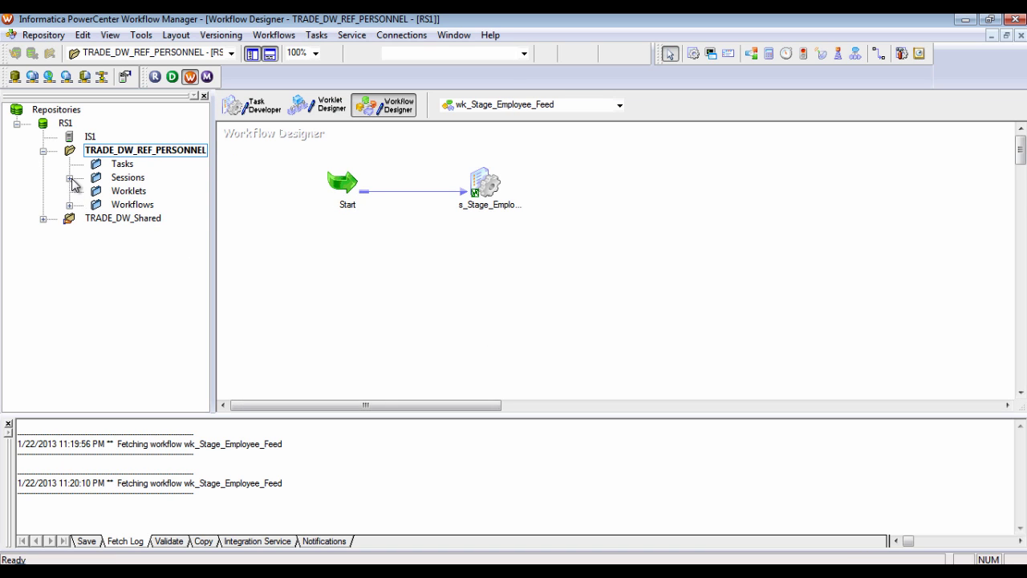
left_click(70, 178)
left_click(70, 232)
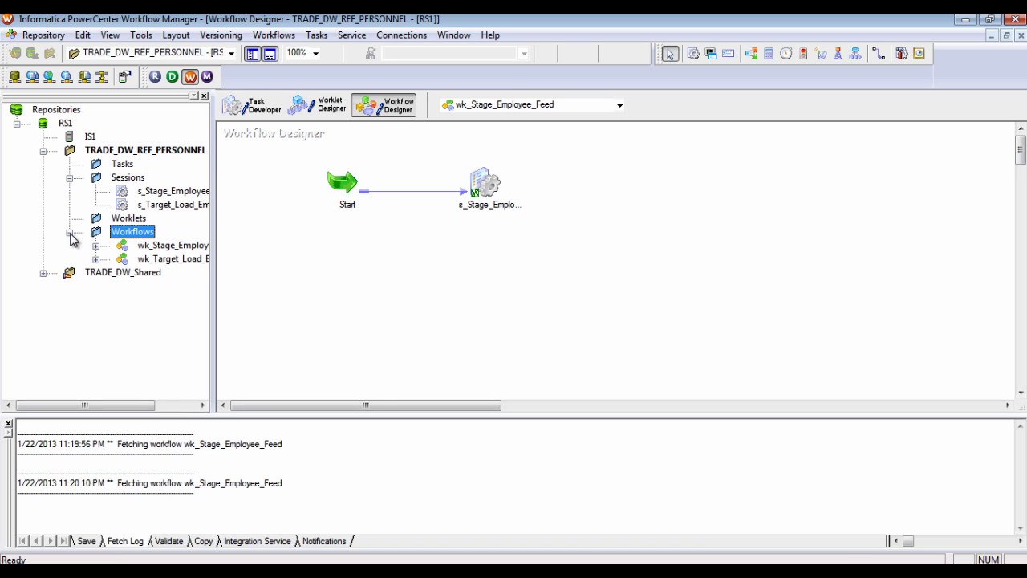
Disconnect from RS1 and switch to PowerCenter Designer
right_click(65, 125)
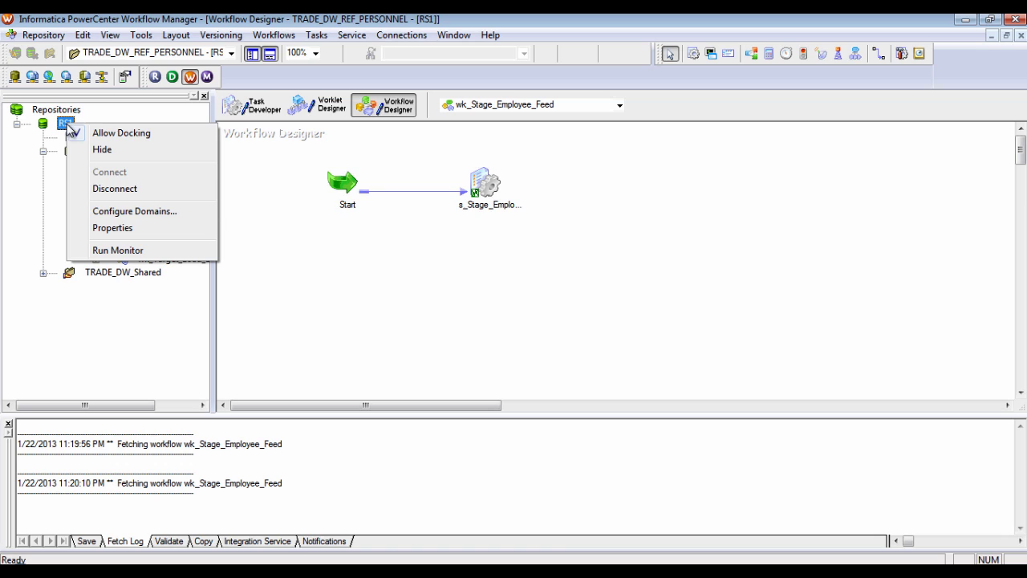
left_click(111, 193)
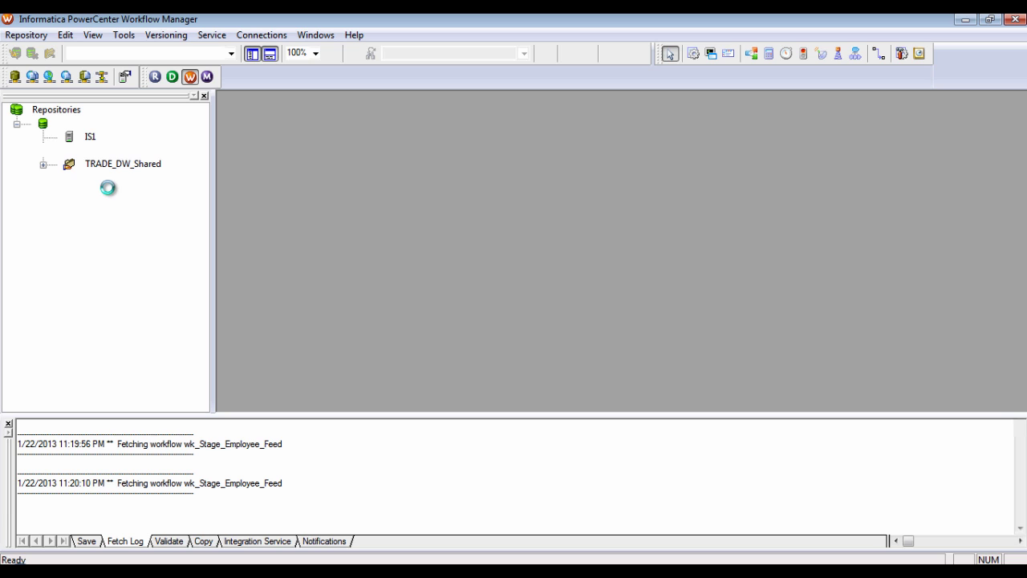
key("alt+Tab")
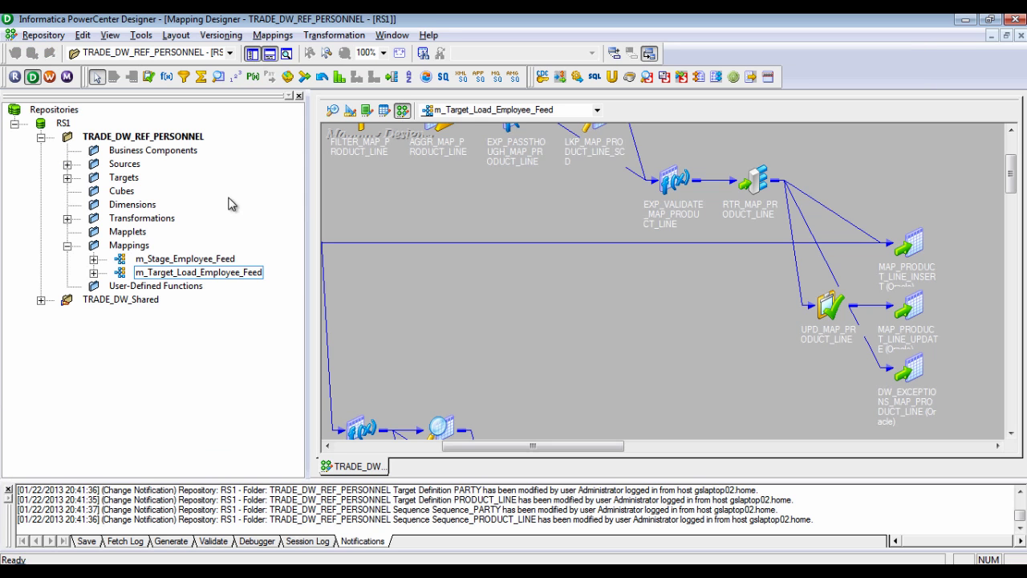
Close the m_Target_Load_Employee_Feed mapping and disconnect Designer from RS1
left_click(1021, 39)
right_click(63, 123)
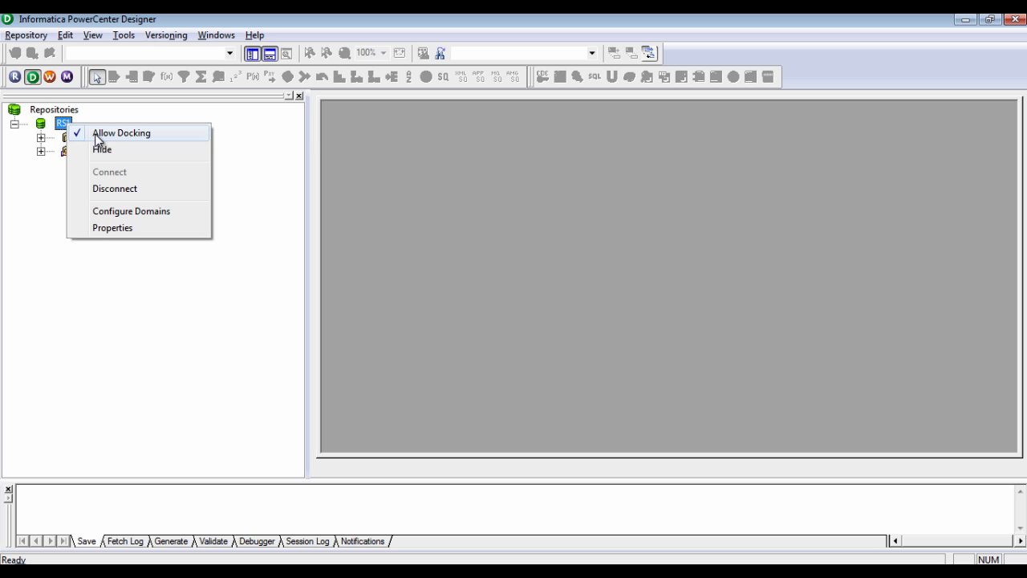
left_click(116, 188)
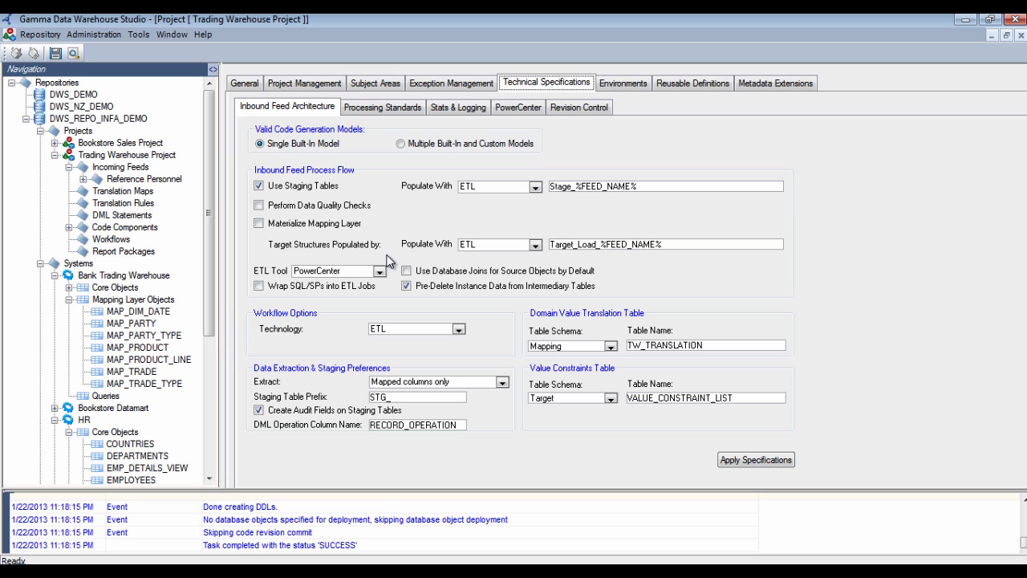
Open Bookstore Sales Project for editing, check its target system, and view Technical Specifications
right_click(144, 146)
left_click(176, 153)
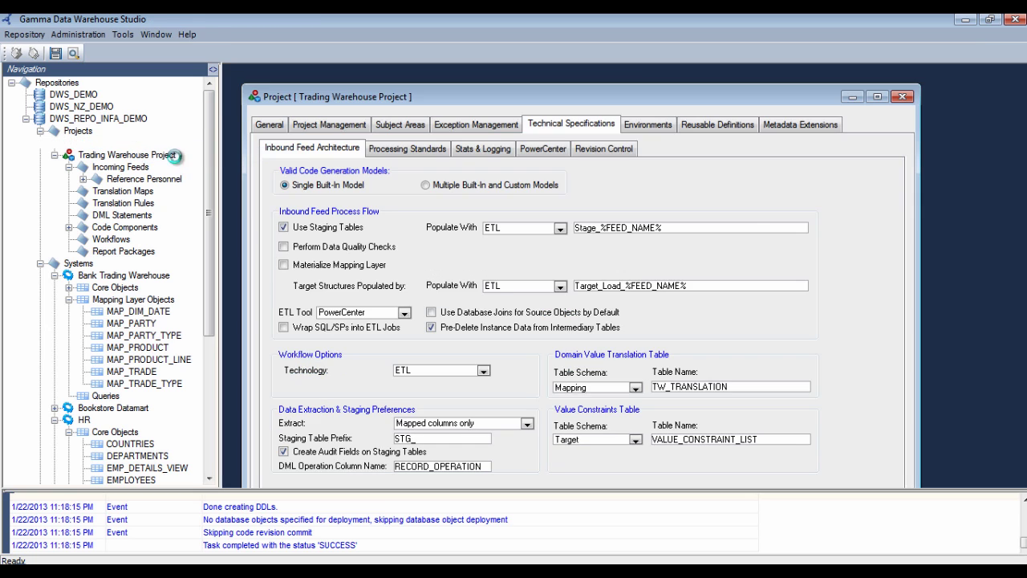
left_click(355, 295)
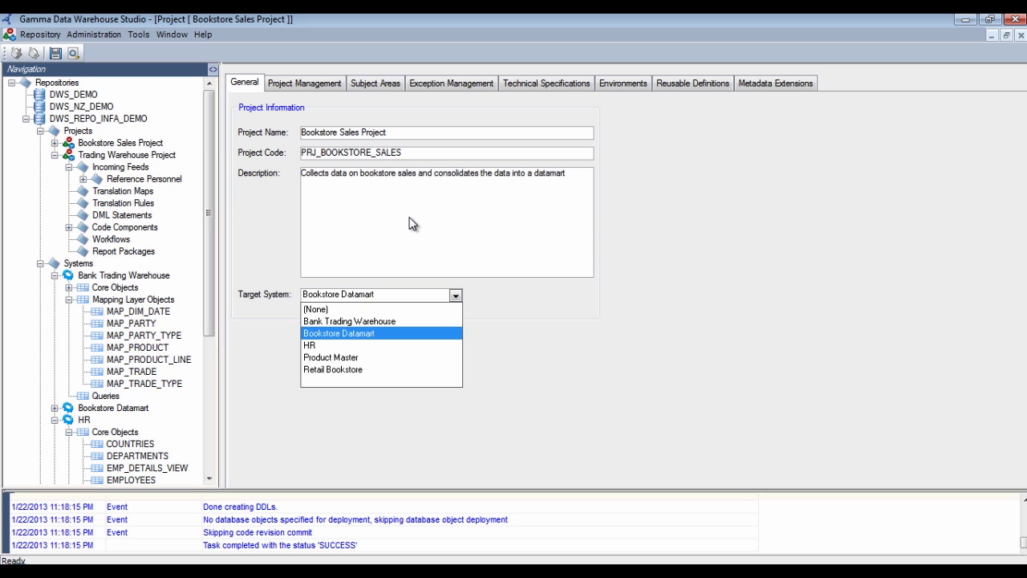
left_click(540, 83)
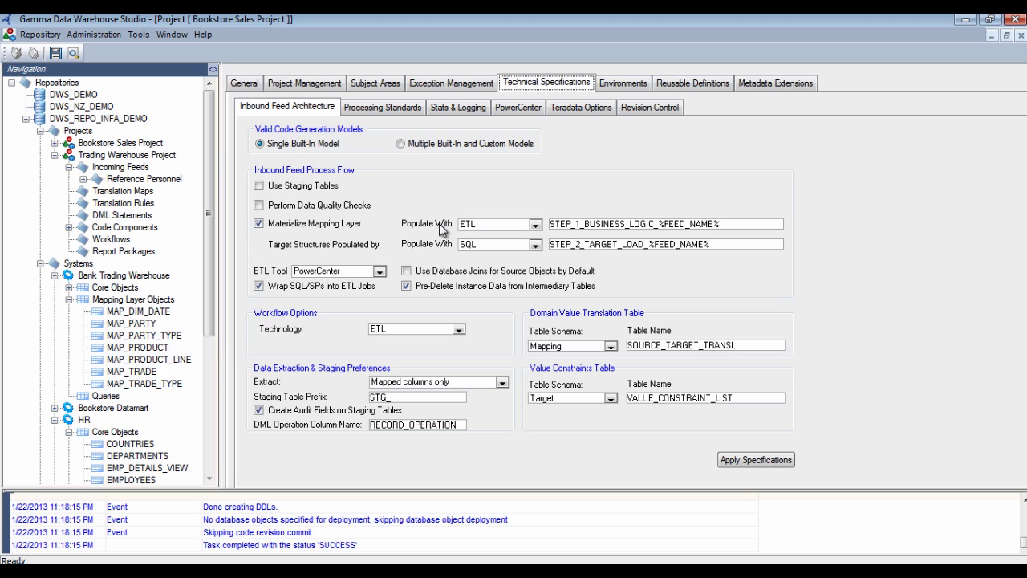
Keep ETL for the mapping layer and SQL for target structures, then view Teradata Options
left_click(486, 229)
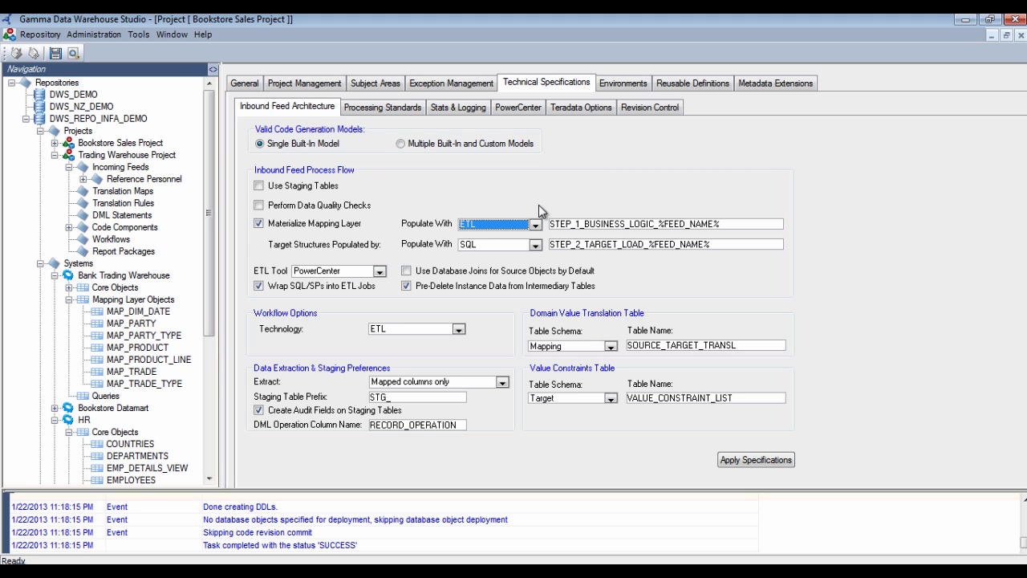
left_click(538, 205)
left_click(504, 244)
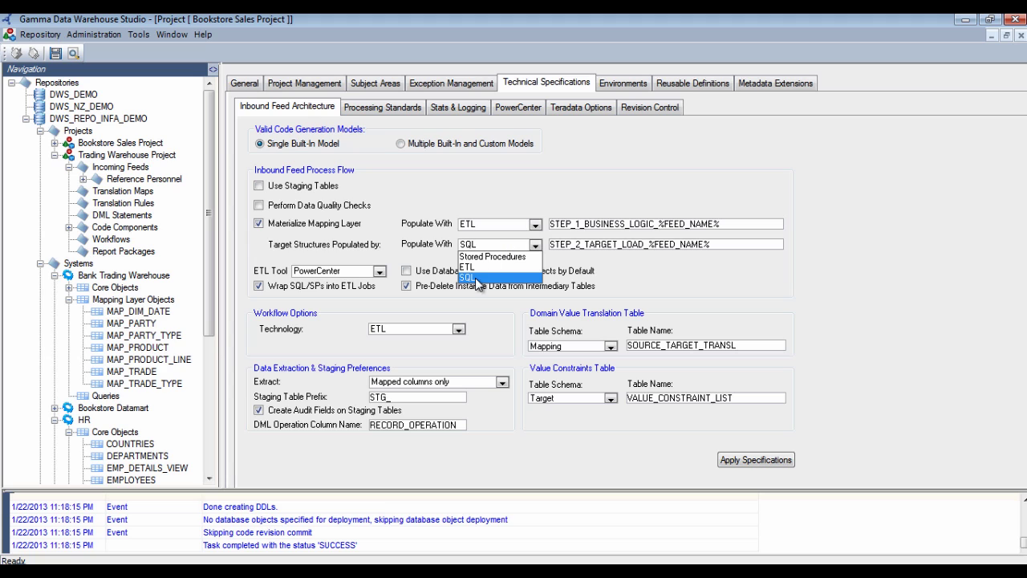
left_click(527, 195)
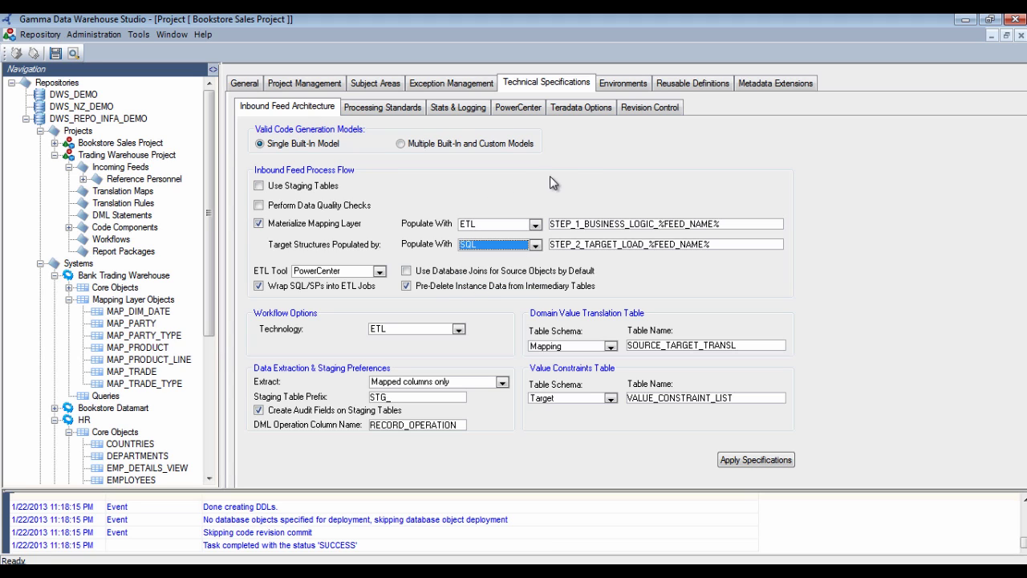
left_click(585, 111)
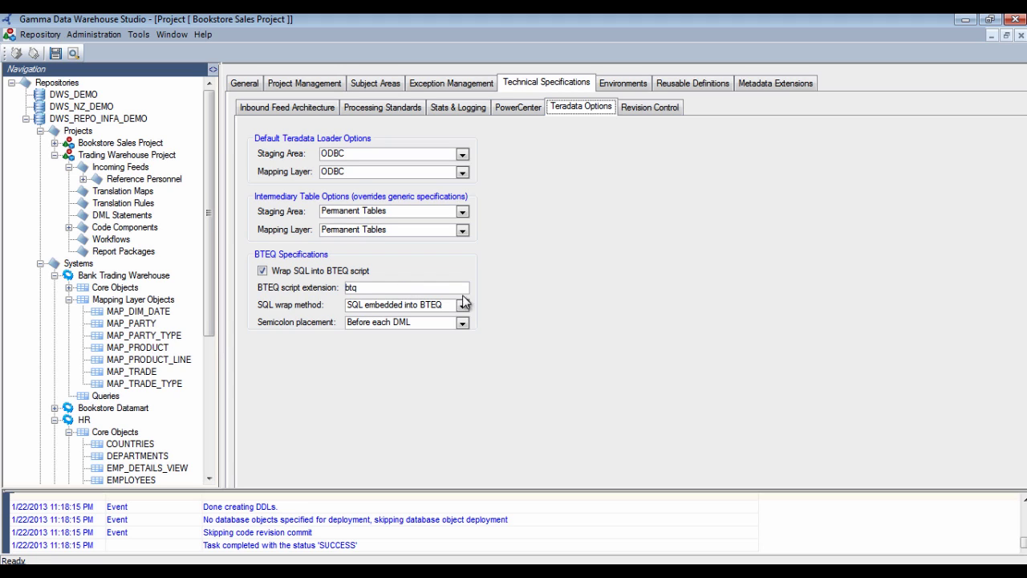
Keep ODBC as the mapping-layer loader and expand Bookstore Sales Project to reveal Booksales Feed
mouse_move(397, 330)
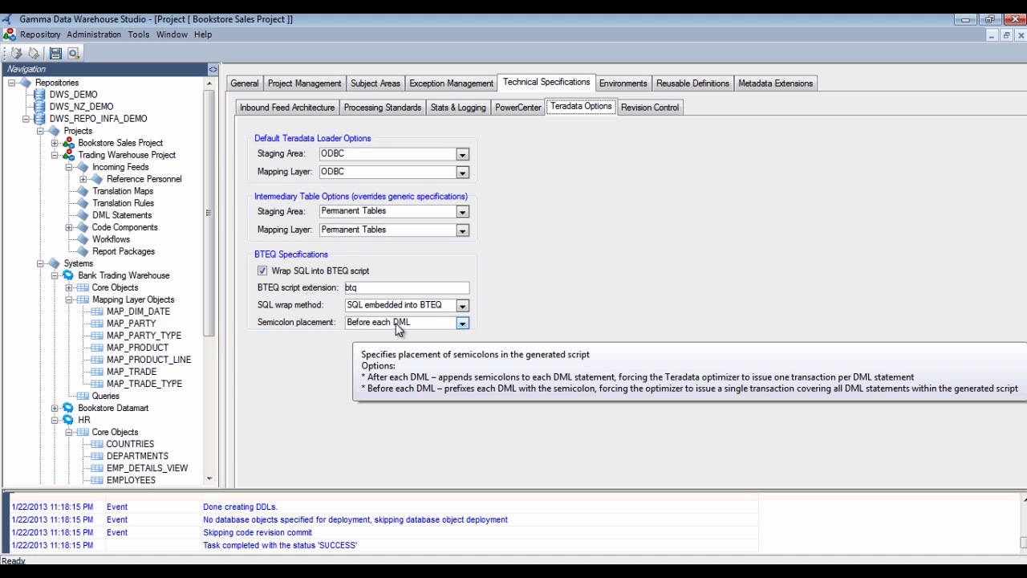
left_click(371, 173)
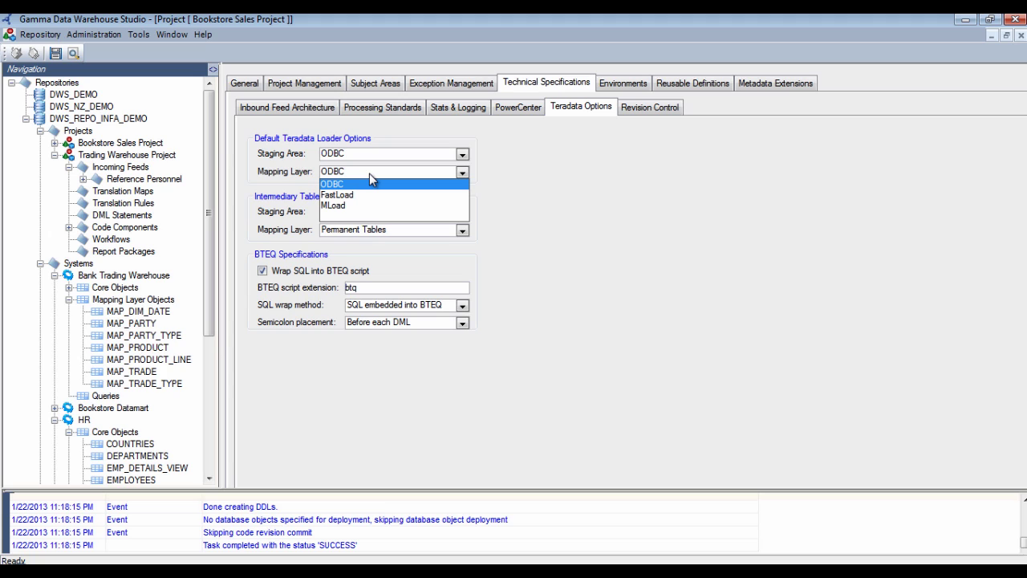
left_click(369, 173)
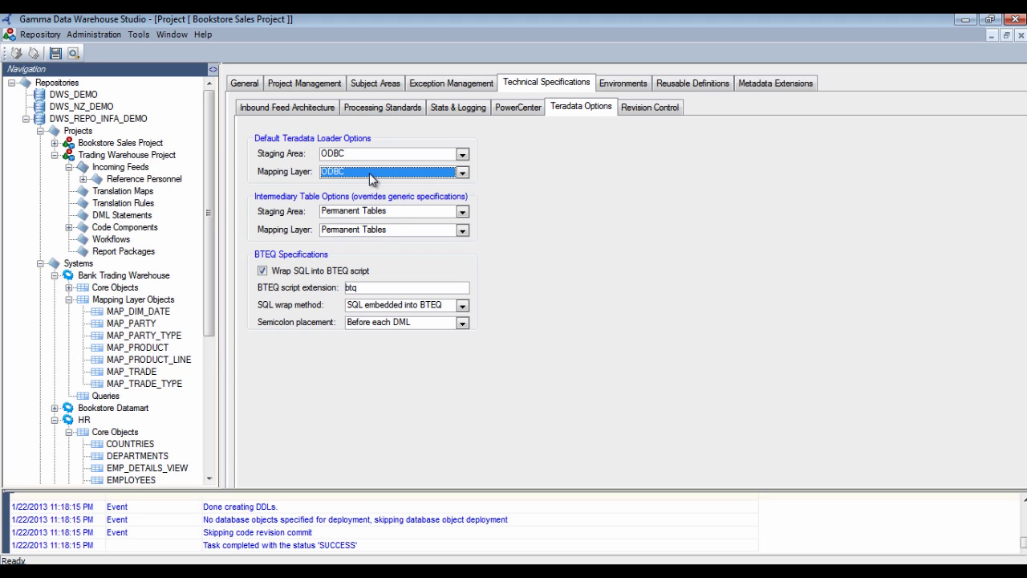
double_click(66, 142)
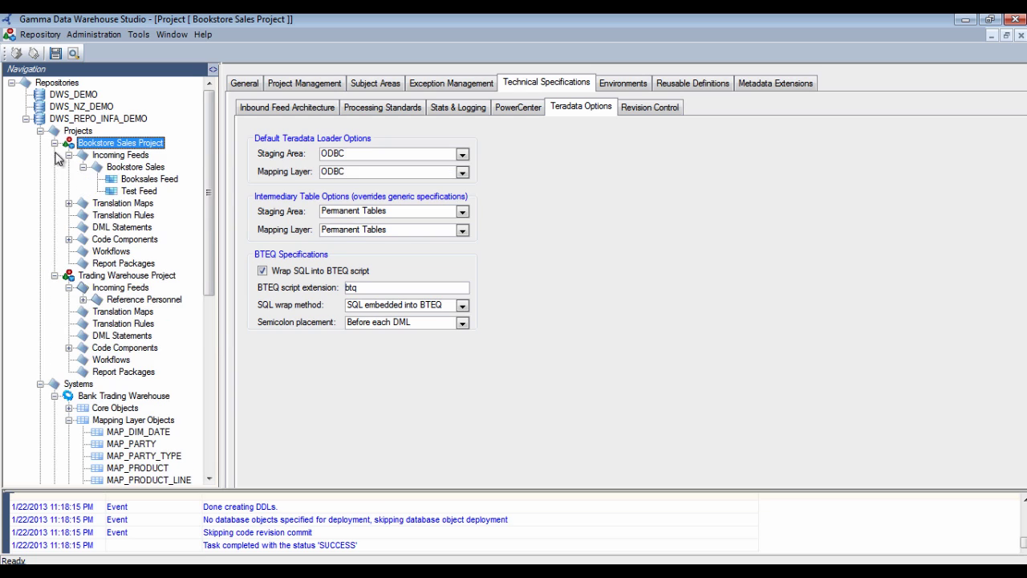
right_click(136, 179)
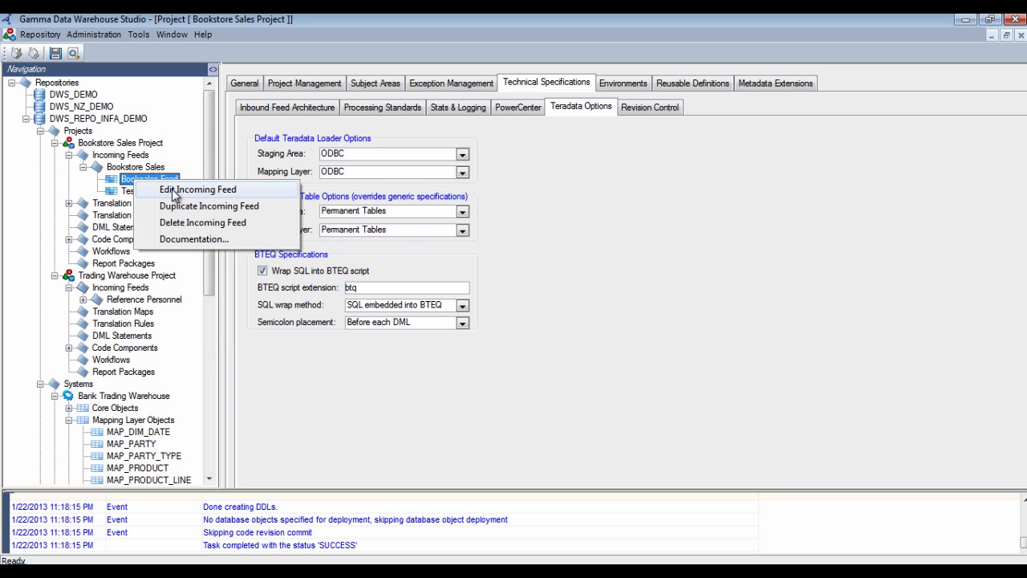
Open the Booksales Feed data mapping and view the BOOKS_SOLD ISBN join expression without changes
left_click(174, 190)
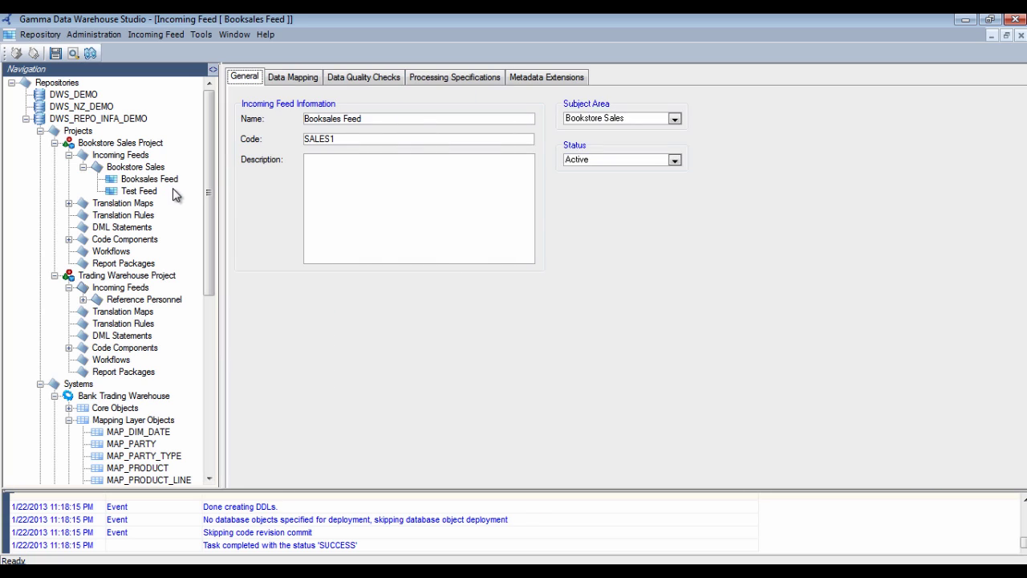
left_click(295, 79)
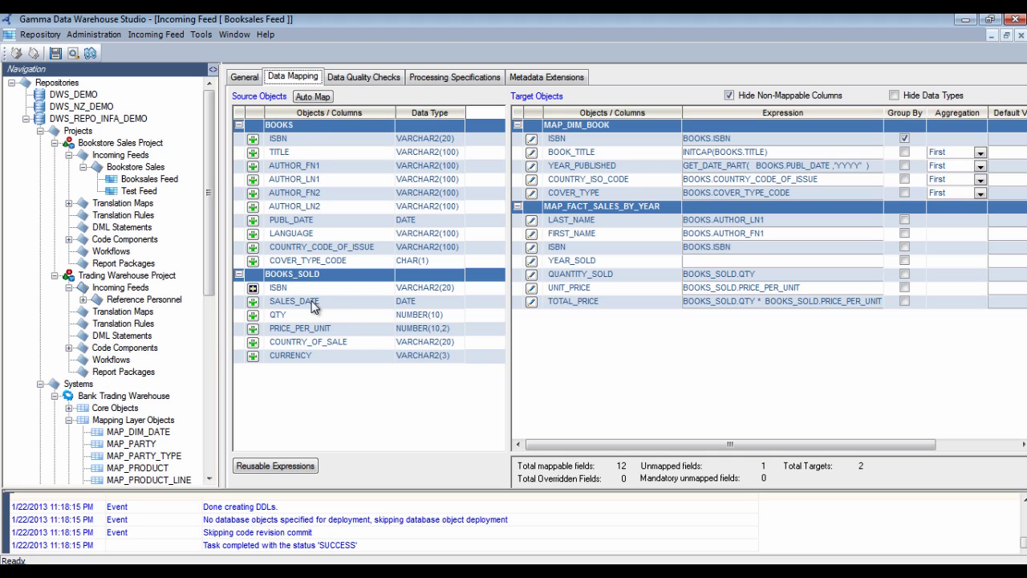
mouse_move(264, 294)
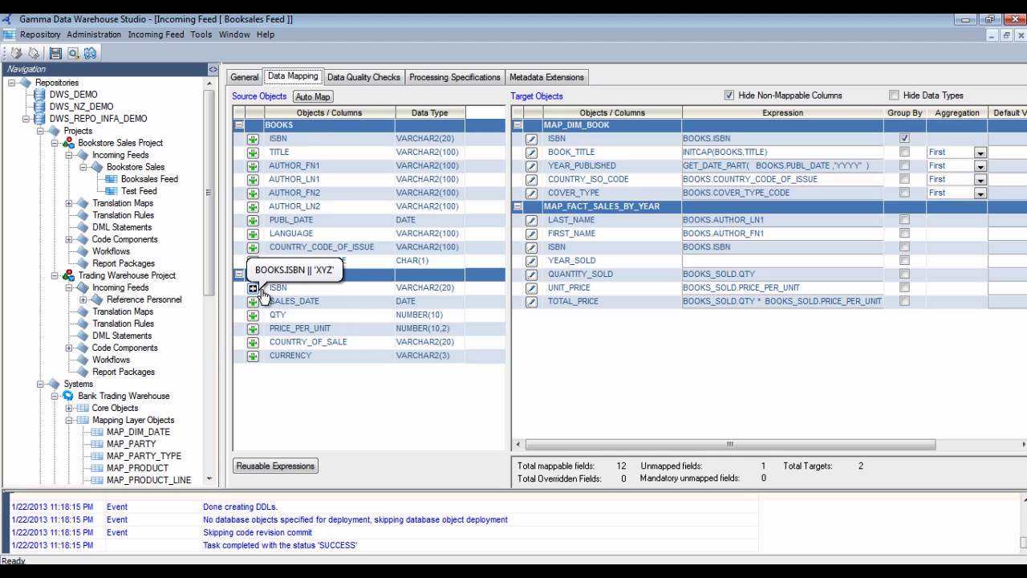
left_click(262, 292)
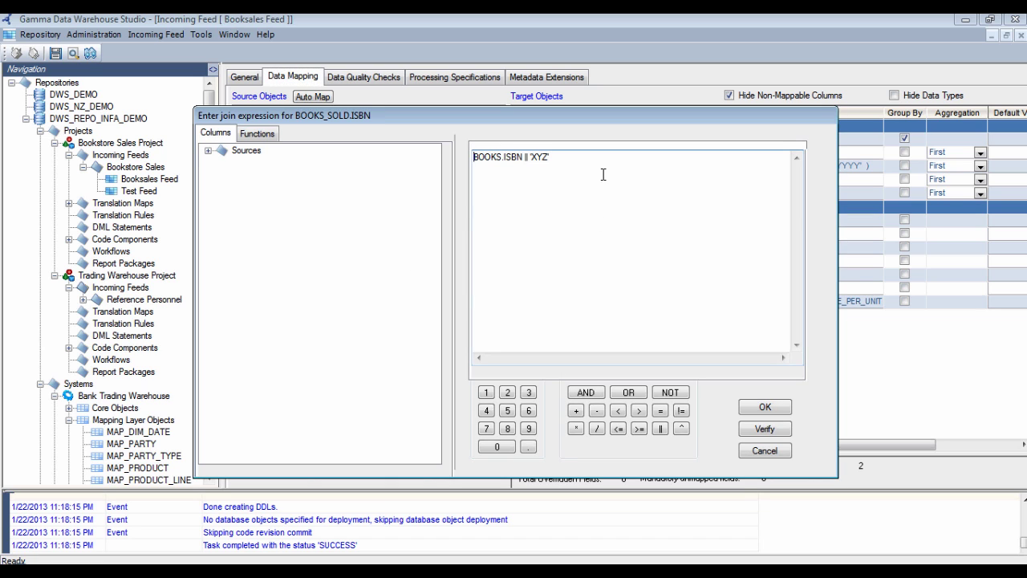
key("Escape")
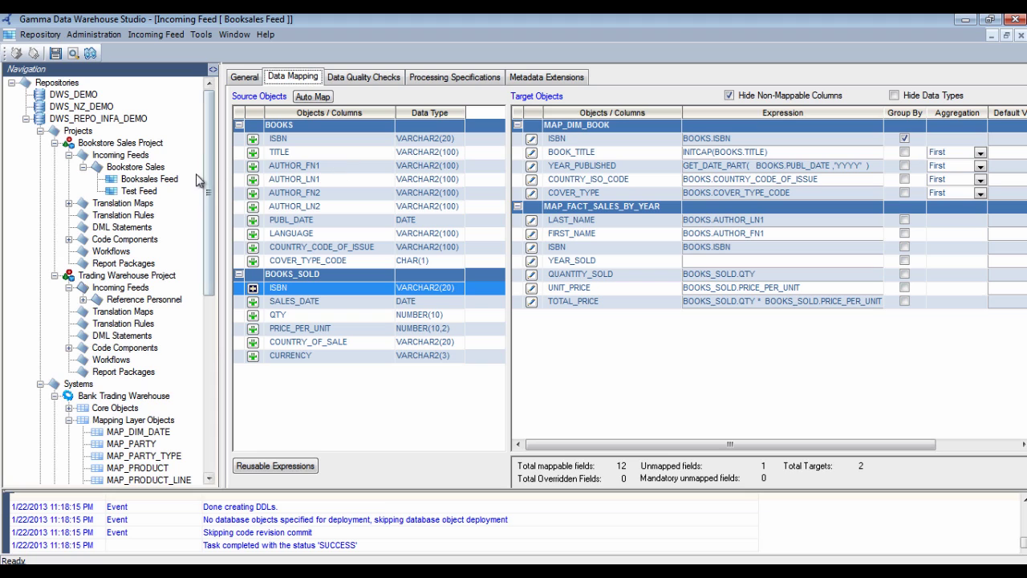
Start a DEV code deployment for Bookstore Sales Project and mark the Booksales Feed components
right_click(156, 144)
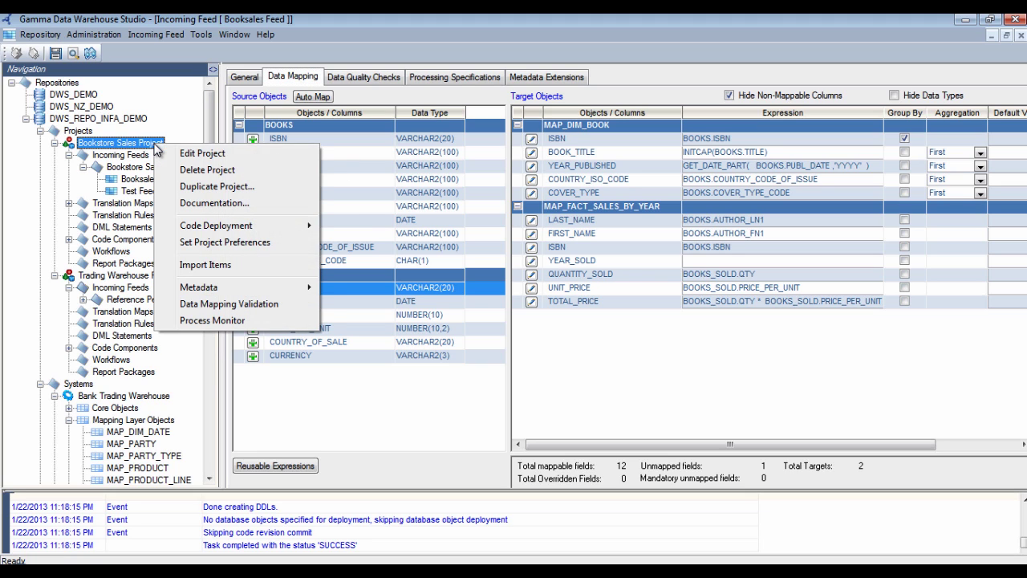
mouse_move(244, 228)
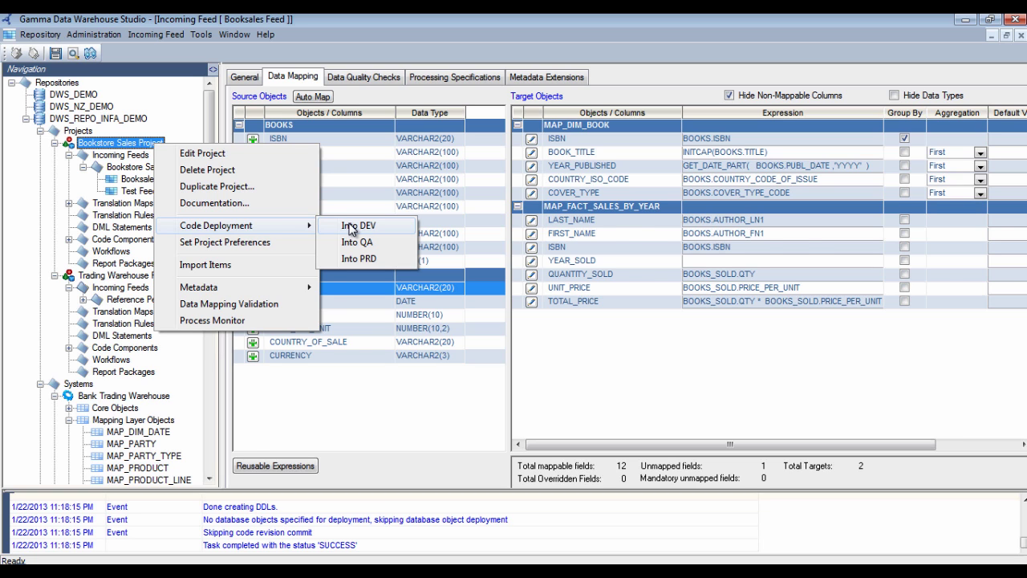
left_click(351, 229)
left_click(531, 338)
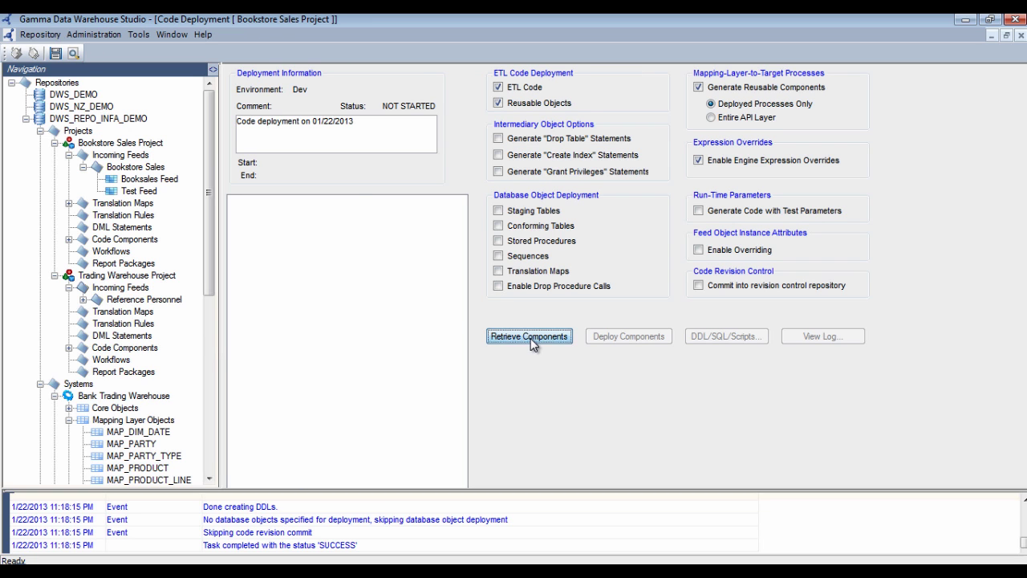
left_click(251, 213)
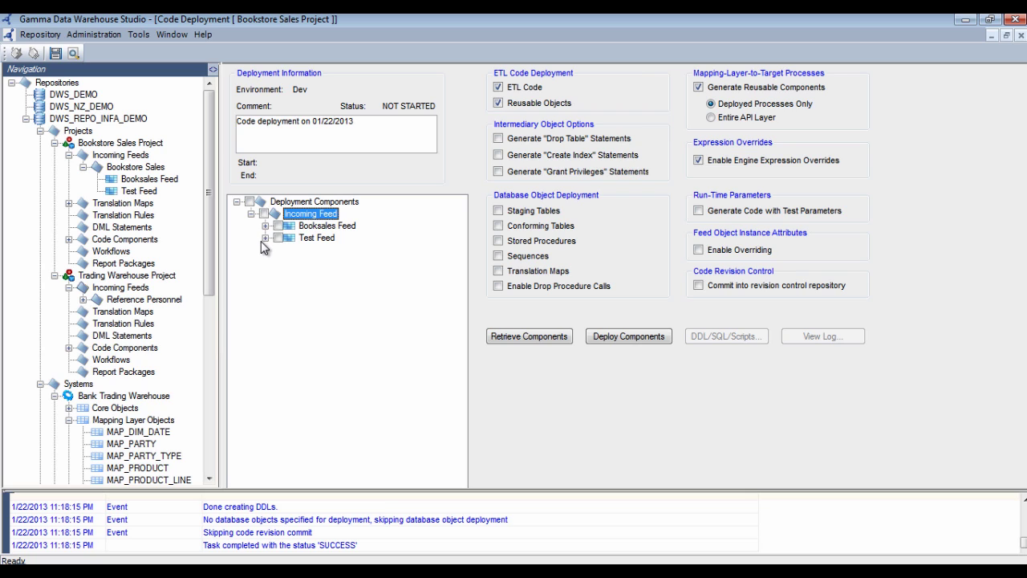
left_click(265, 225)
left_click(278, 225)
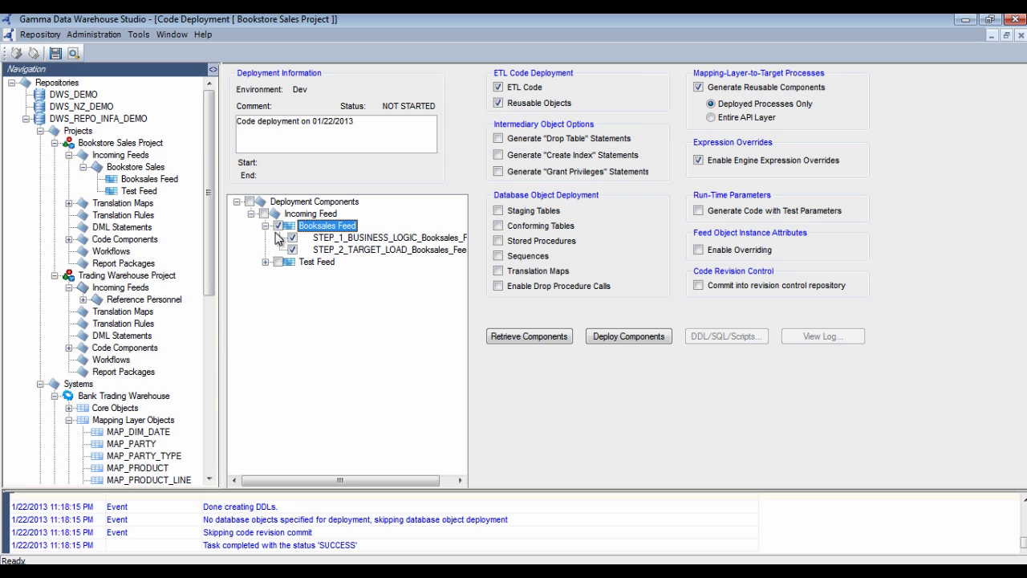
Clear the old deployment log and deploy the Booksales Feed components to Dev
right_click(956, 523)
left_click(969, 550)
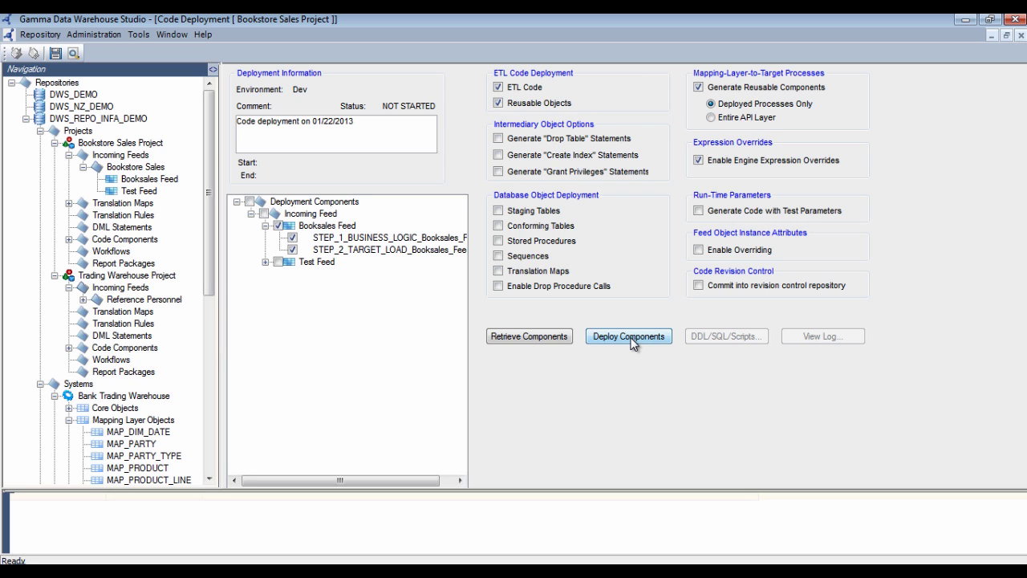
left_click(631, 337)
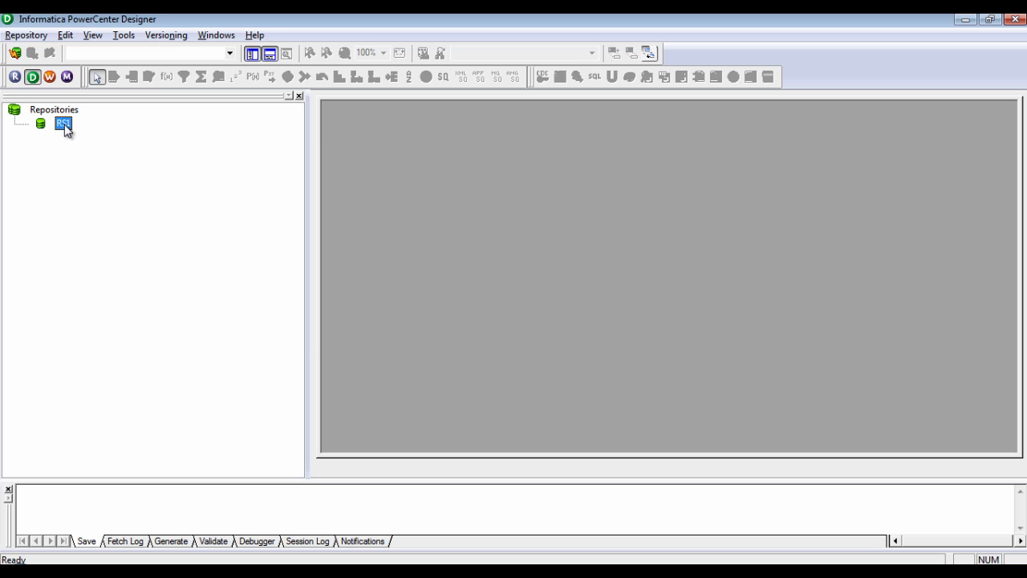
Log in to the RS1 repository in PowerCenter Designer and open the BOOKSTORE_SALES folder
double_click(64, 124)
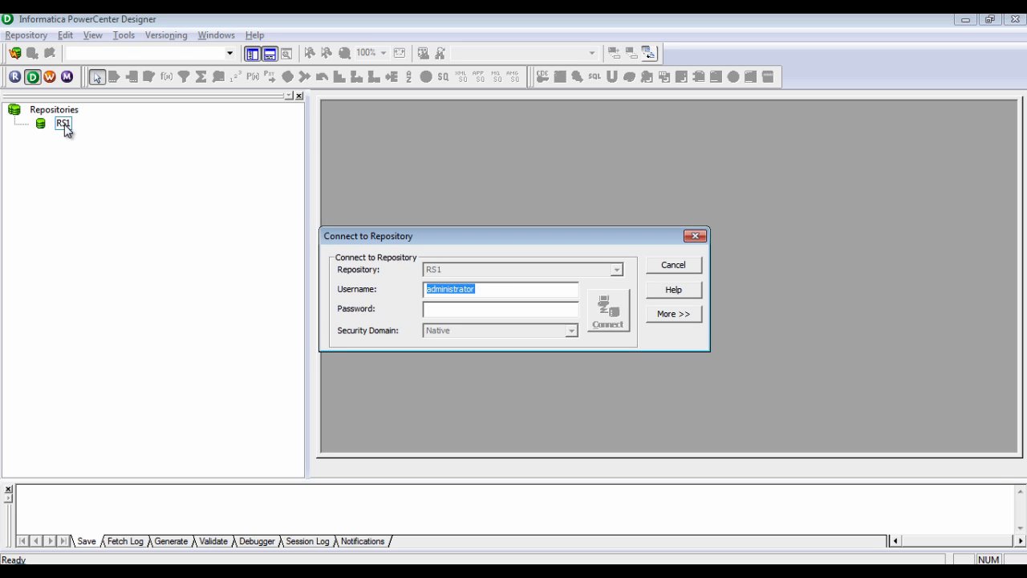
key("Tab")
type("******")
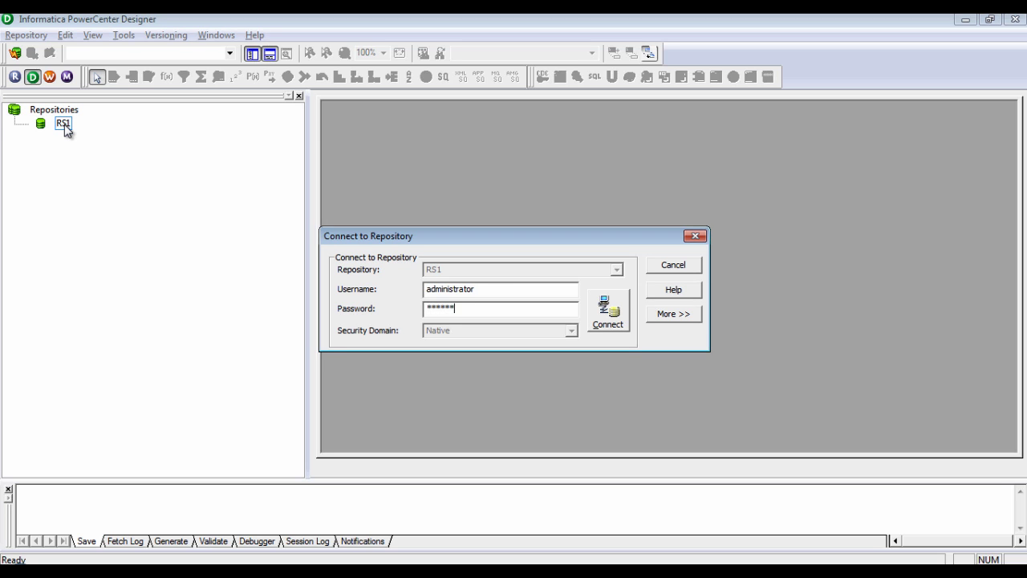
key("Return")
right_click(139, 142)
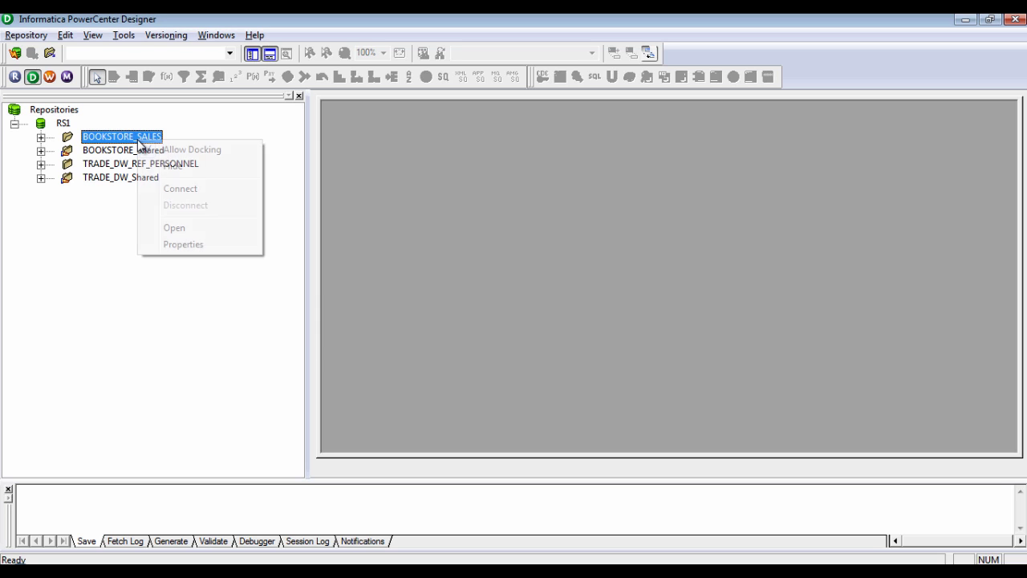
left_click(175, 227)
Maximize the Booksales business-logic mapping and expand EXP_JOIN_BOOKS_SOLD to show its ports
double_click(475, 113)
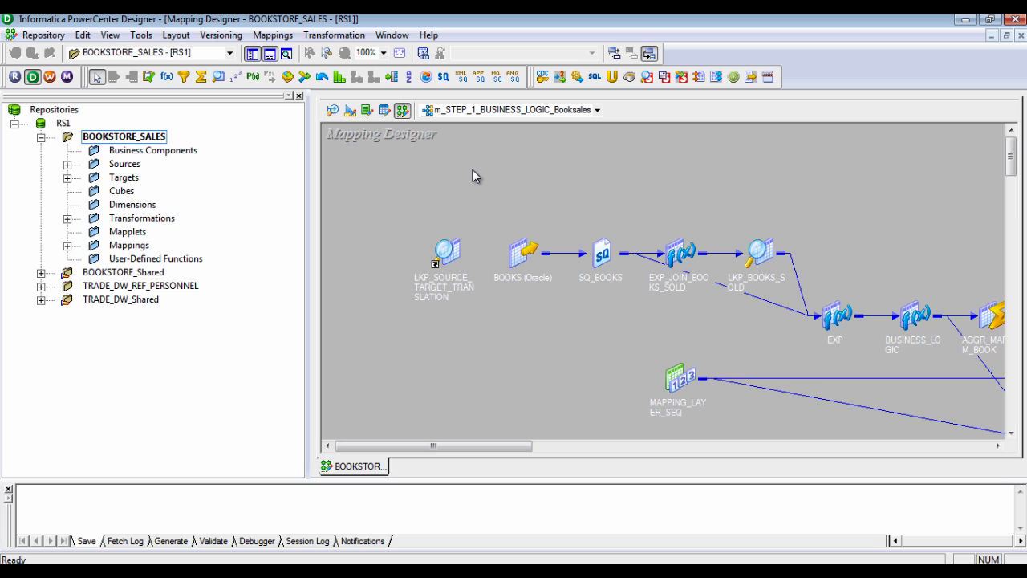
left_click_drag(488, 445, 515, 446)
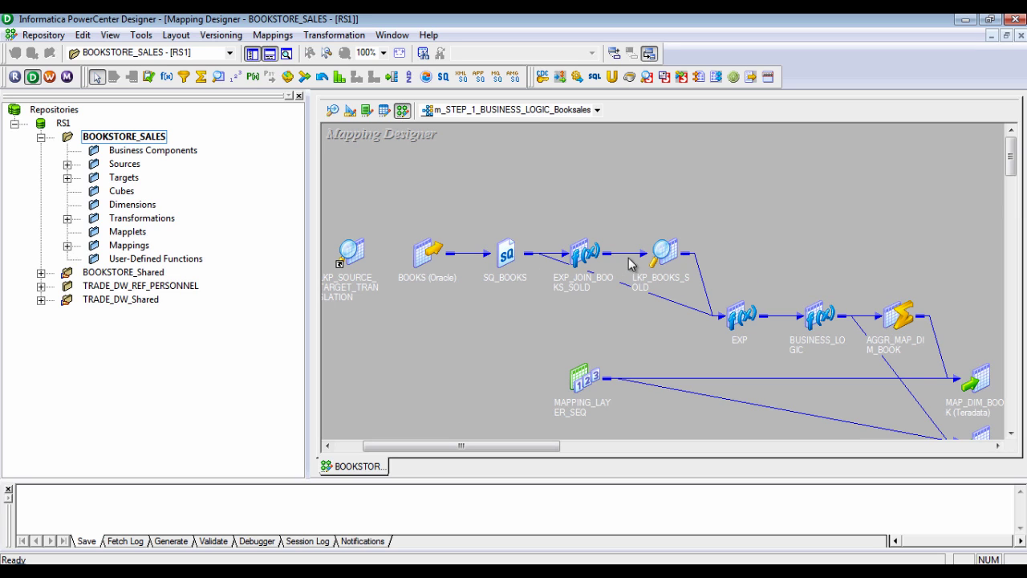
left_click(673, 255)
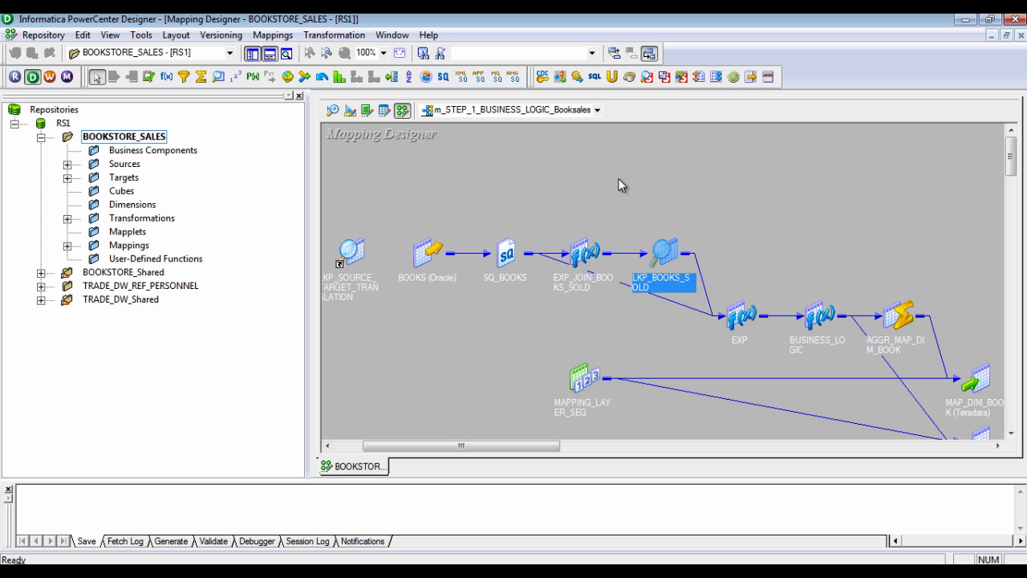
left_click_drag(598, 254, 465, 304)
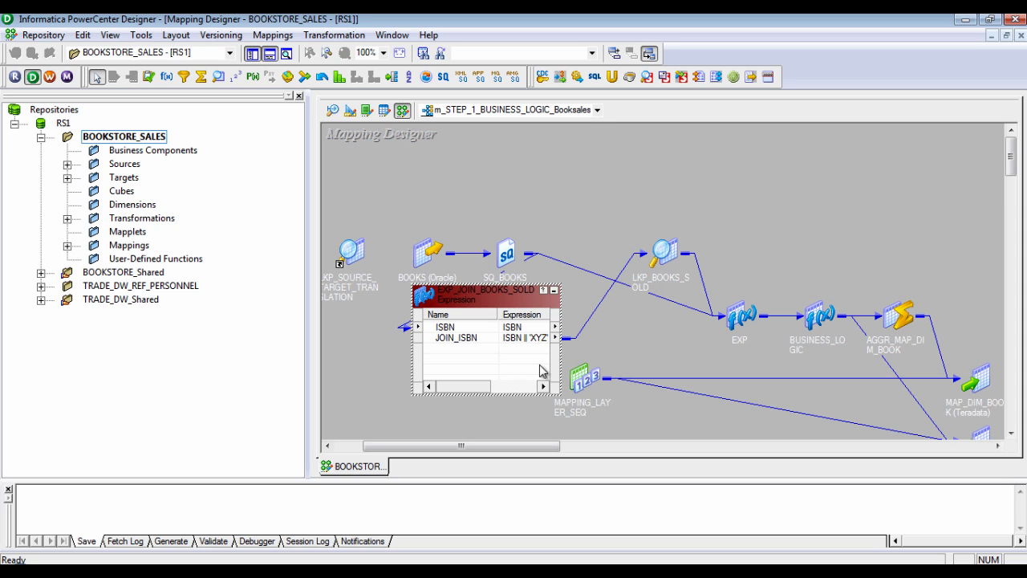
left_click_drag(548, 447, 601, 451)
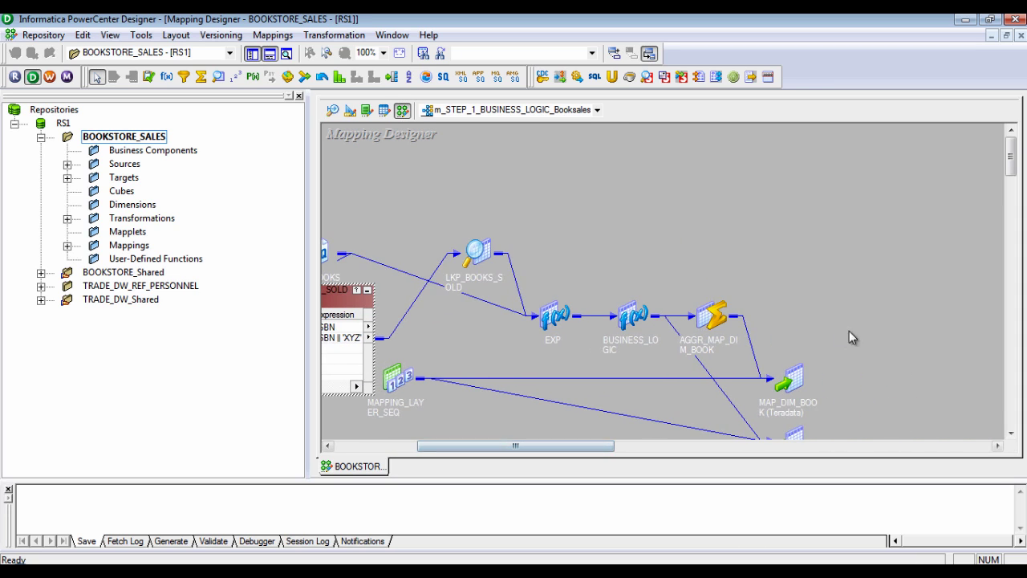
scroll(869, 333, "down", 2)
scroll(870, 332, "up", 2)
scroll(800, 297, "down", 2)
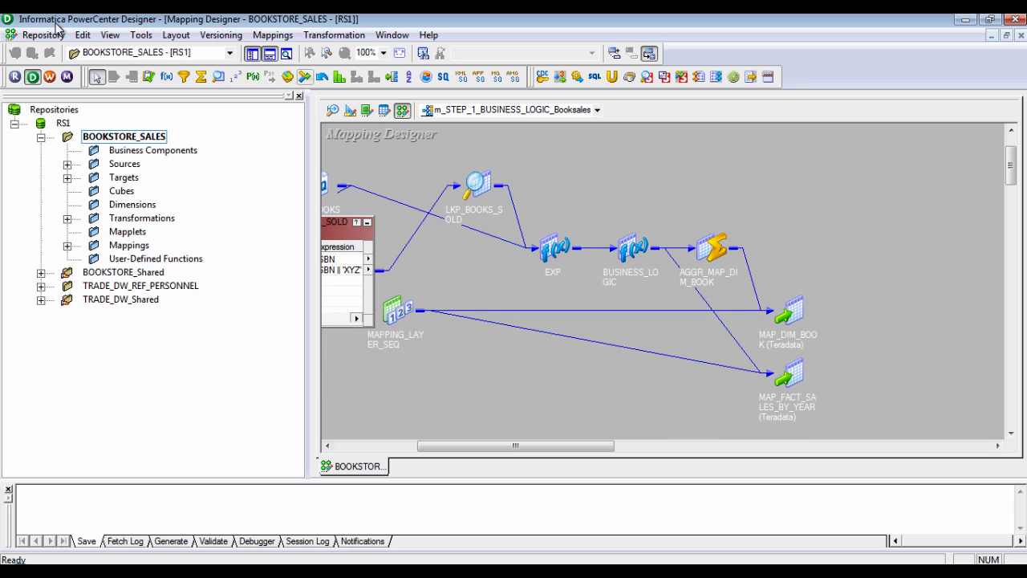
In Workflow Manager, log in to RS1 and open the BOOKSTORE_SALES folder
left_click(51, 77)
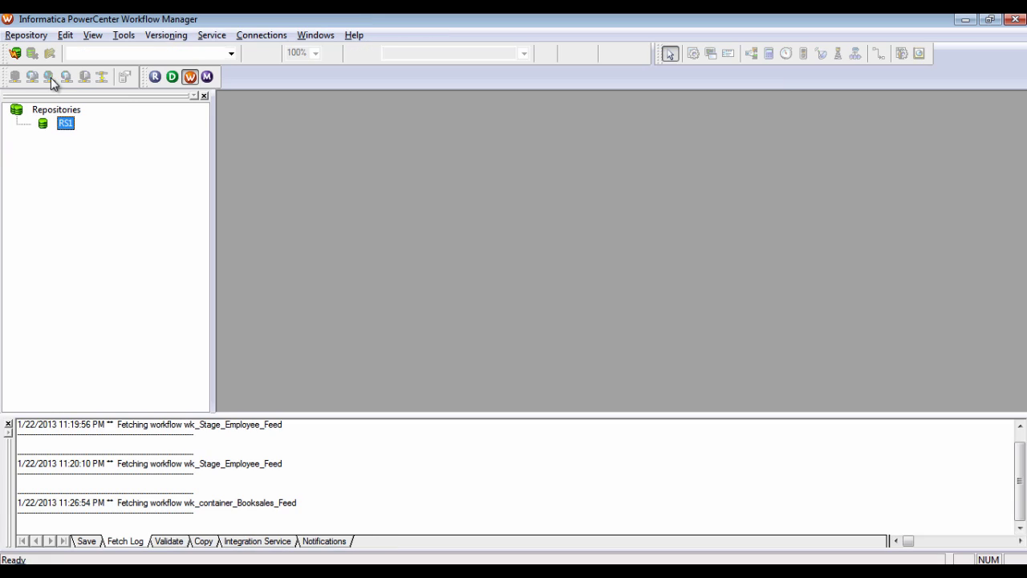
double_click(64, 125)
key("Tab")
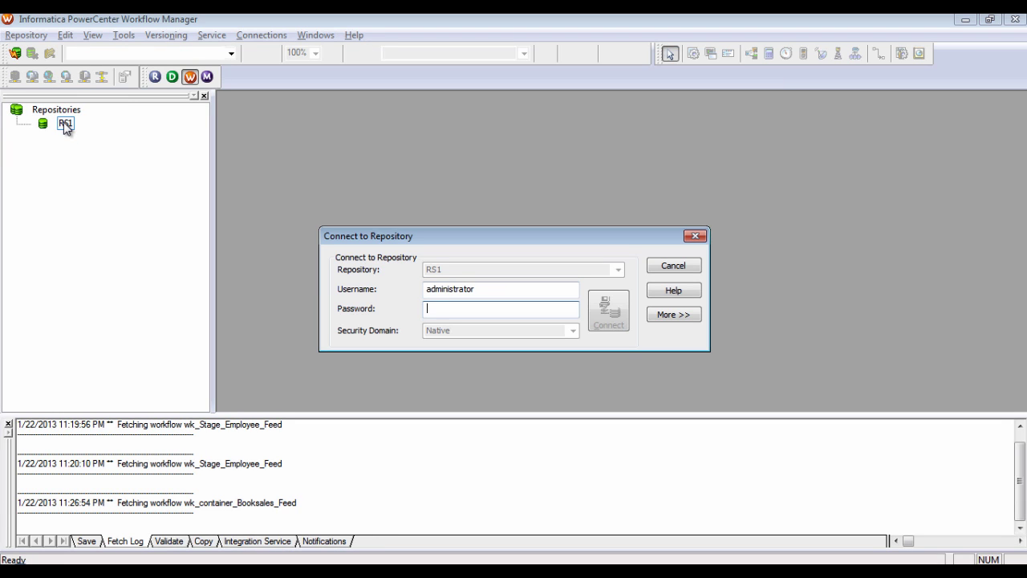
type("•••••••")
key("Return")
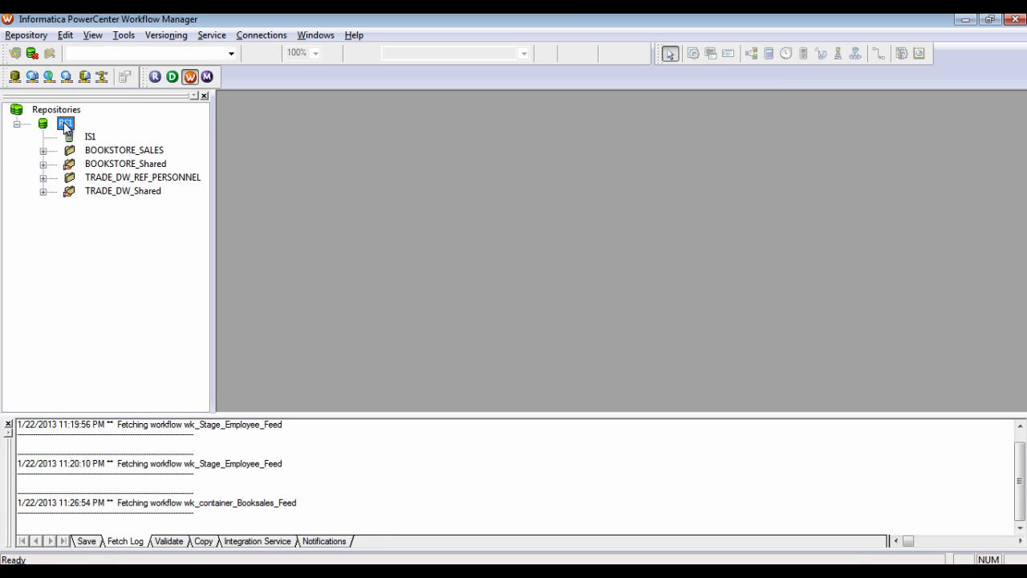
left_click(105, 152)
right_click(106, 152)
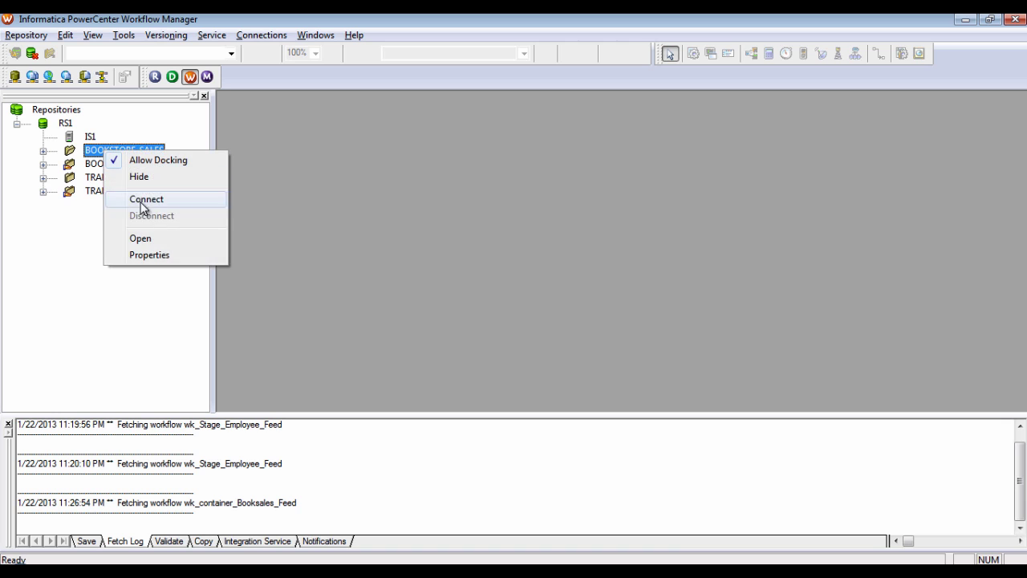
left_click(150, 239)
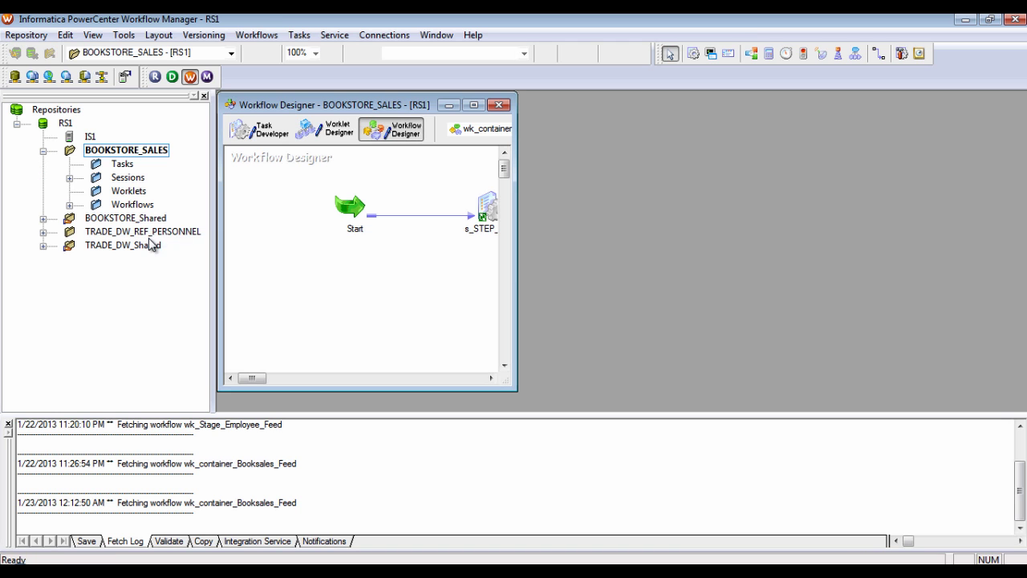
Review the STEP_2 command task's commands in wk_container_Booksales_Feed, then bring up the script in TextPad
double_click(363, 104)
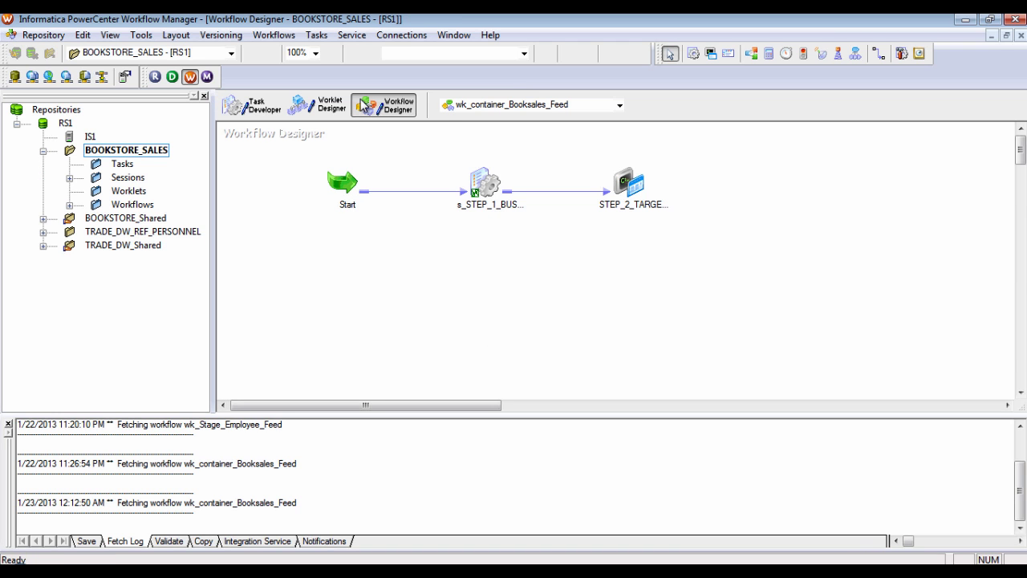
double_click(140, 205)
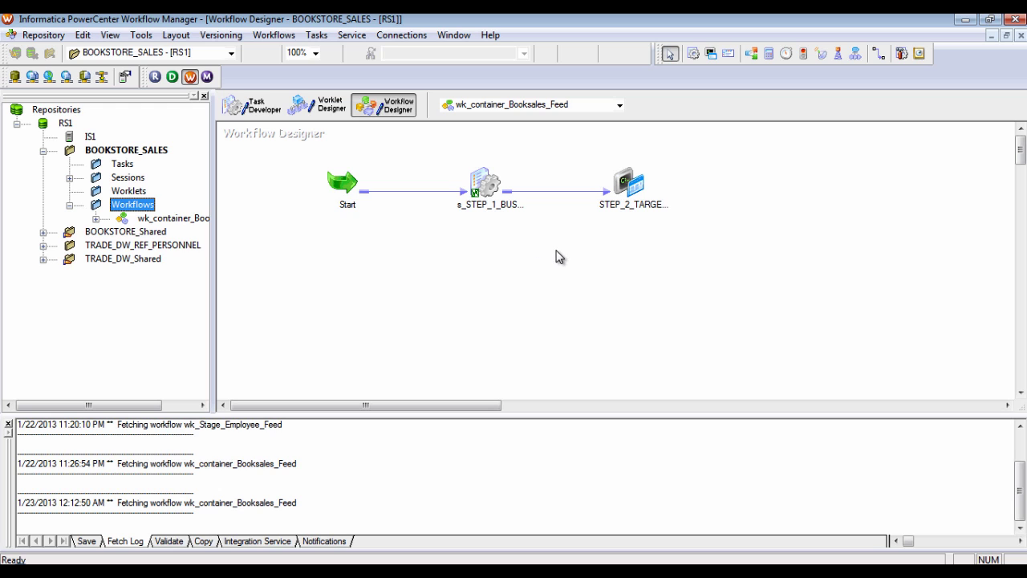
left_click(490, 186)
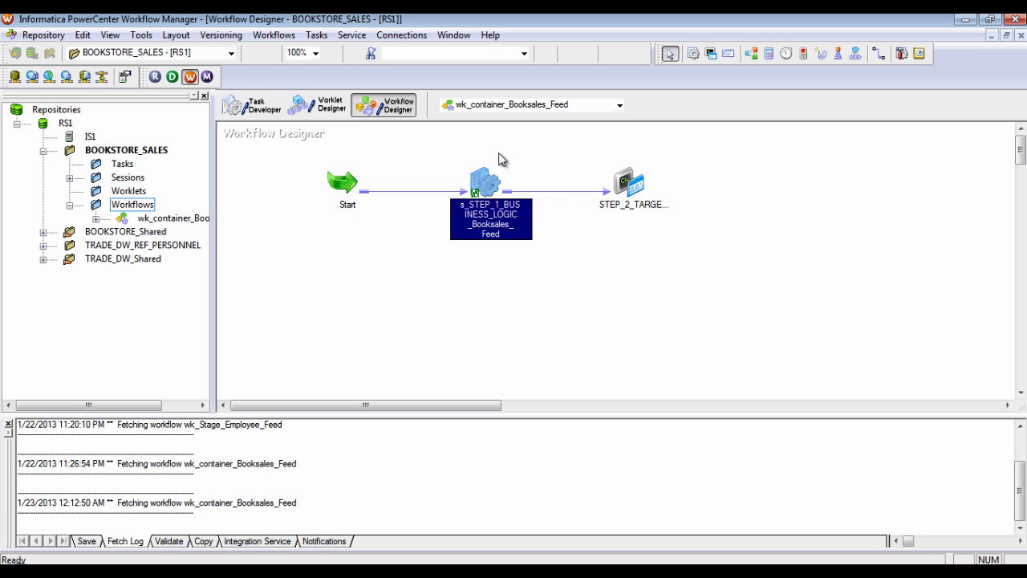
double_click(638, 180)
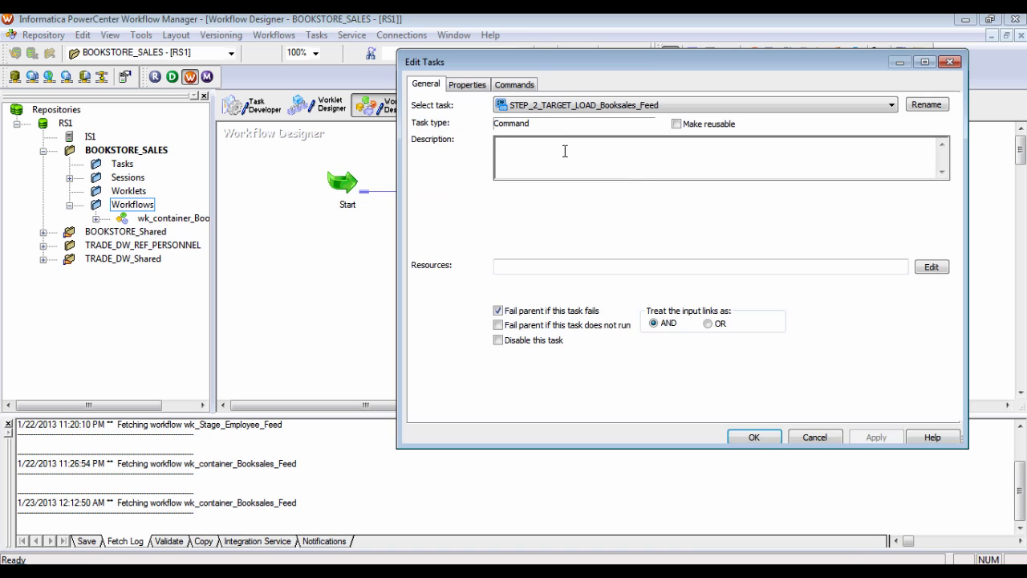
left_click(526, 86)
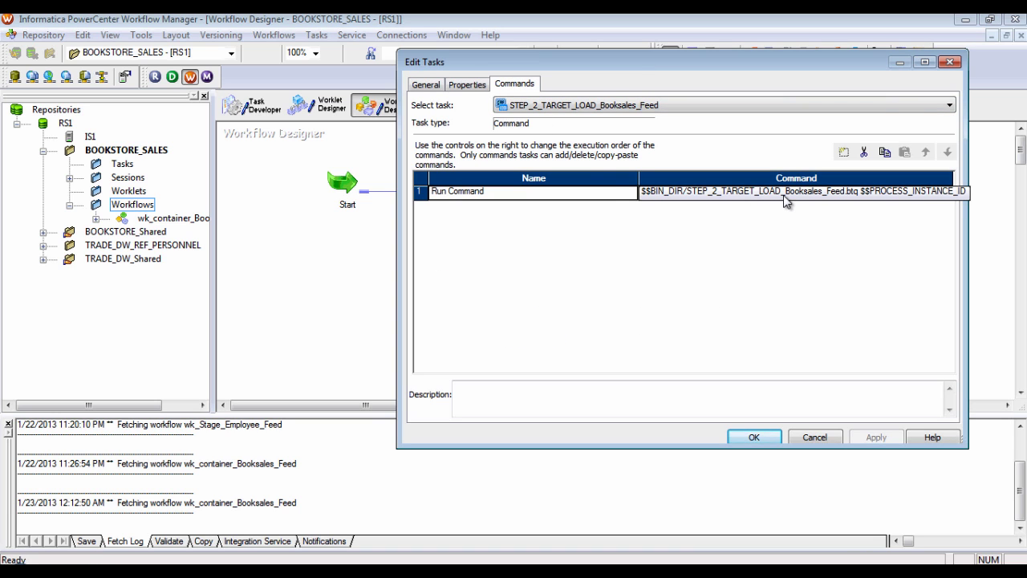
key("Escape")
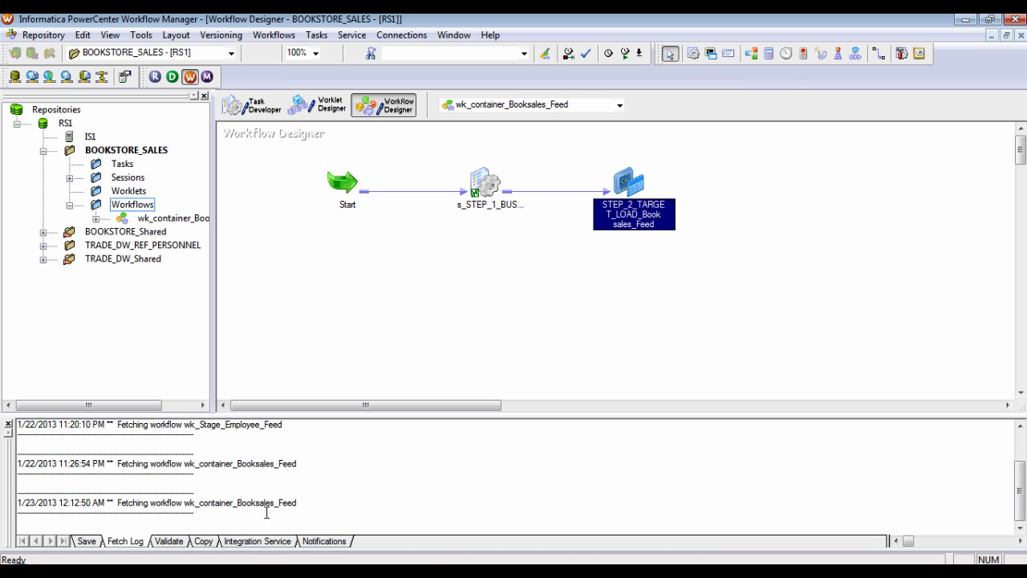
key("alt+Tab")
Read STEP_2_TARGET_LOAD_Booksales_Feed.btq from the top, then return to the Dev deployment screen
left_click(875, 243)
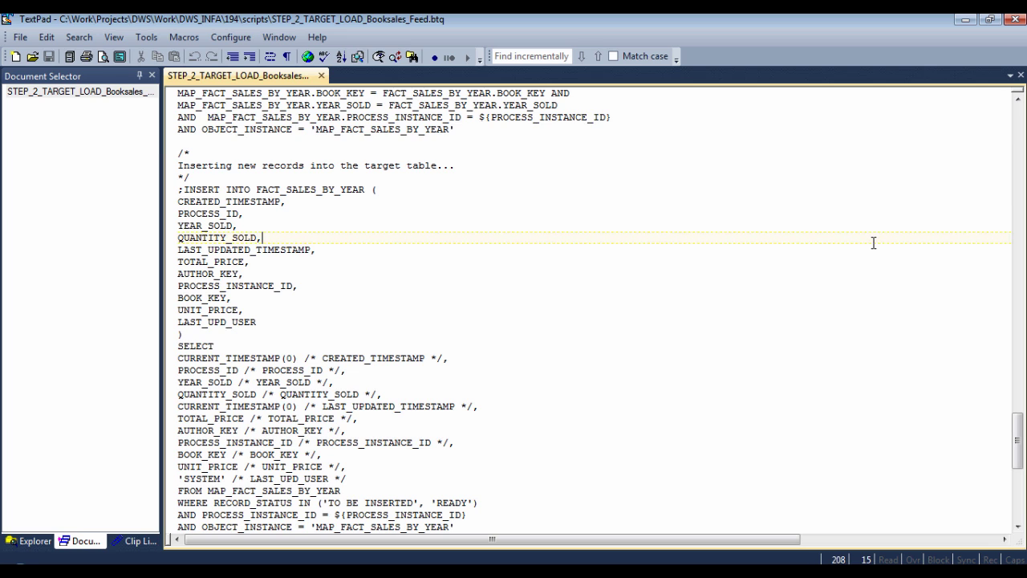
key("ctrl+Home")
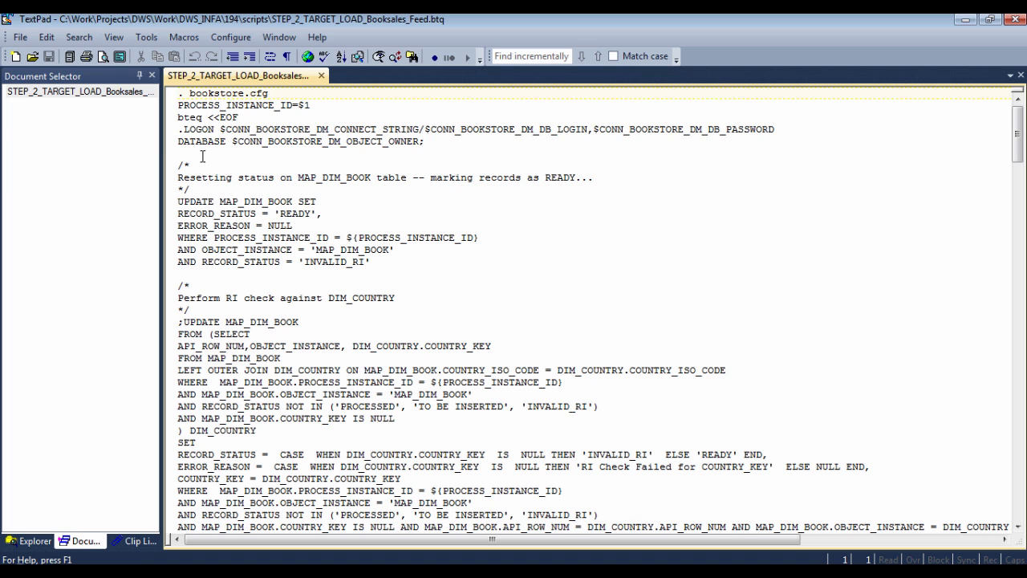
scroll(315, 223, "down", 3)
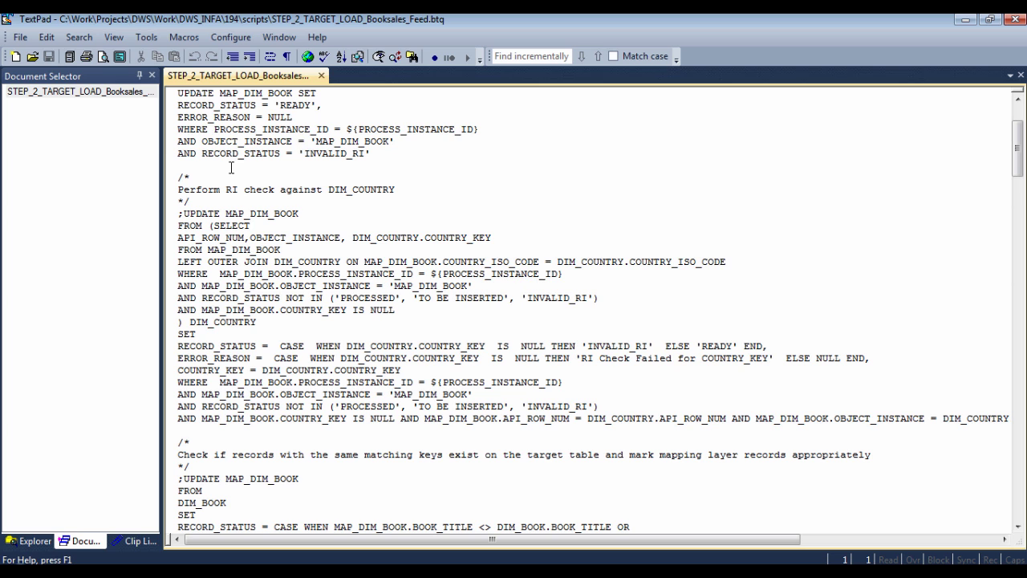
scroll(262, 202, "down", 8)
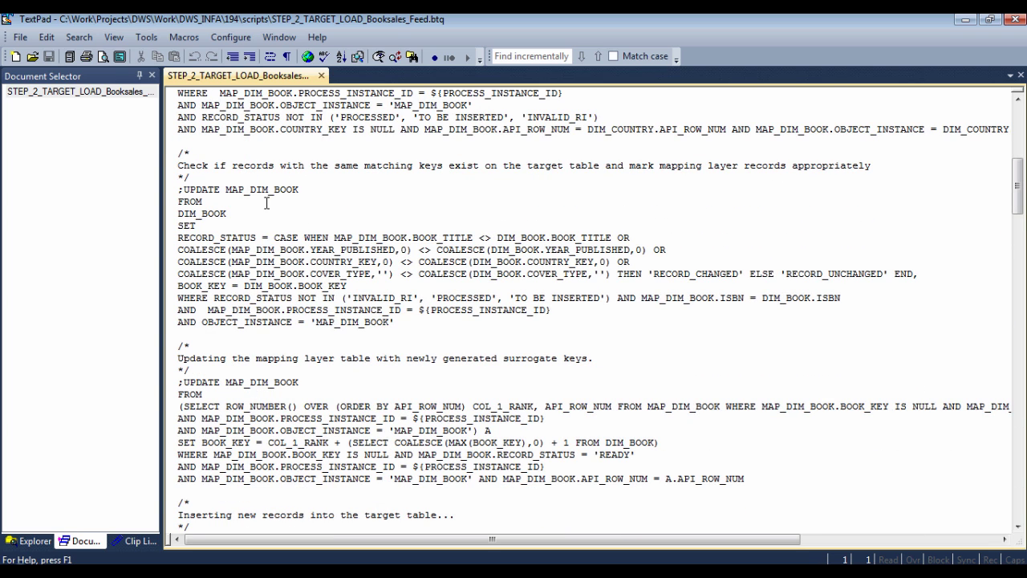
scroll(267, 203, "down", 8)
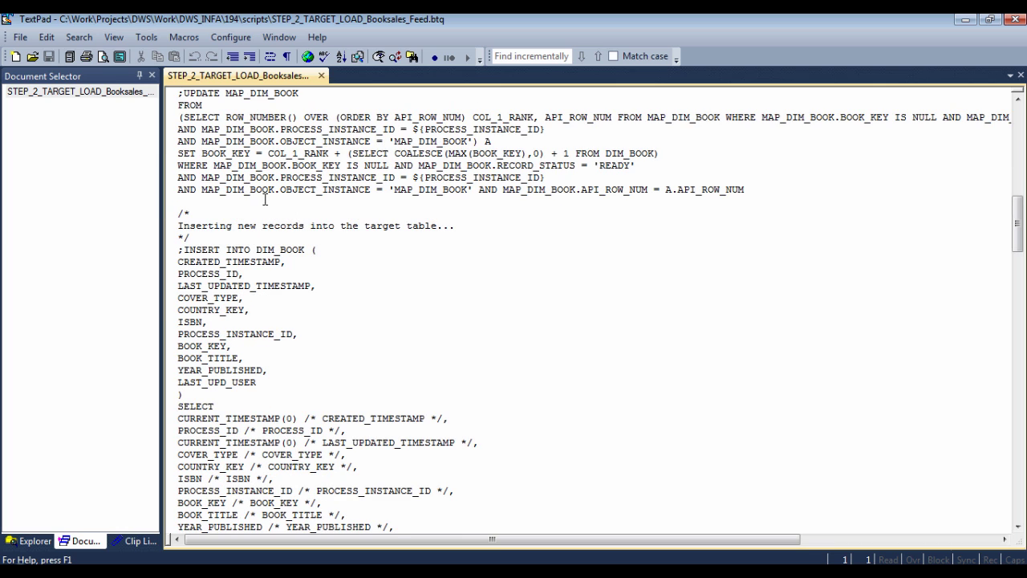
scroll(299, 222, "down", 5)
scroll(300, 223, "down", 5)
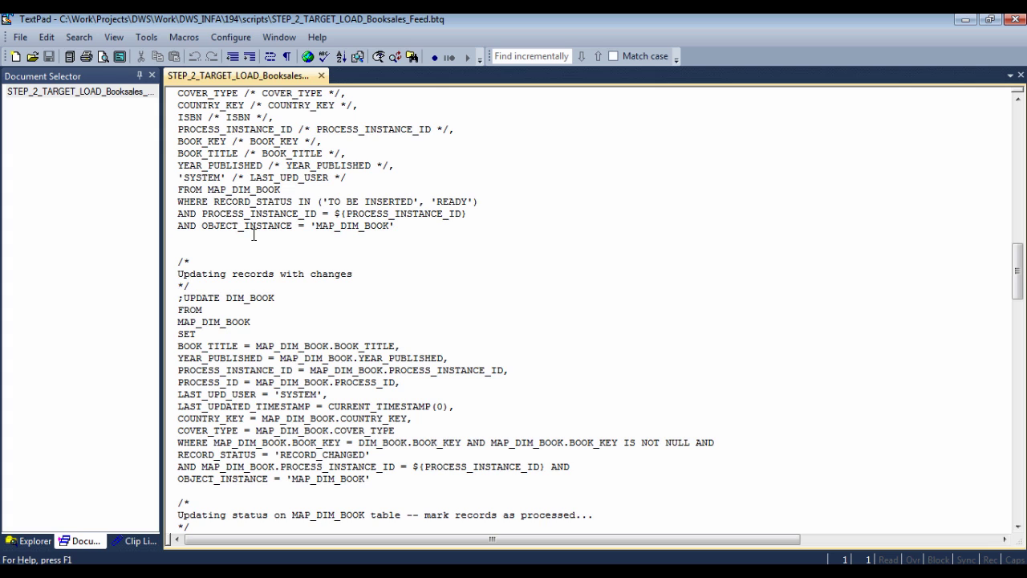
scroll(373, 238, "down", 20)
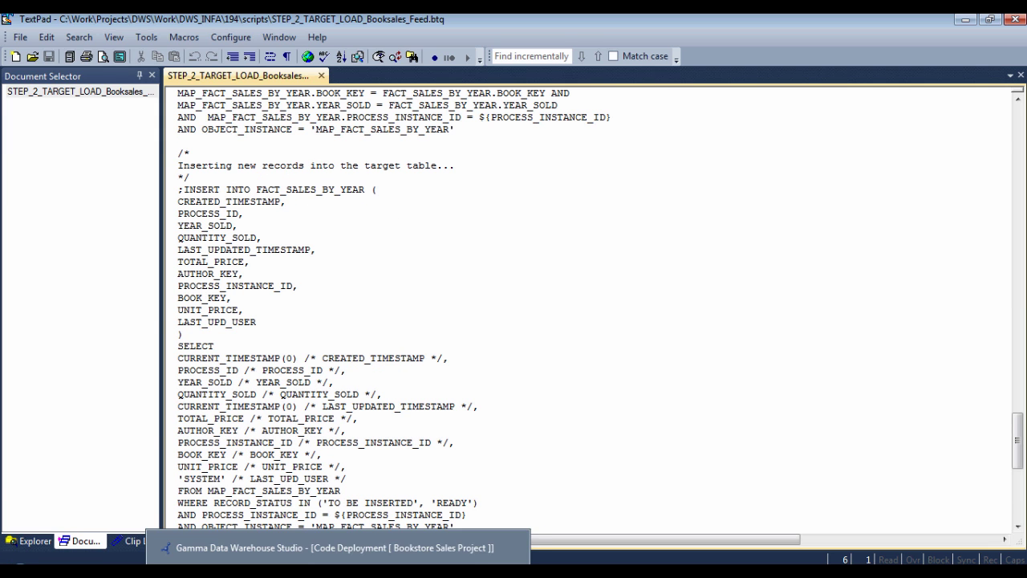
key("alt+Tab")
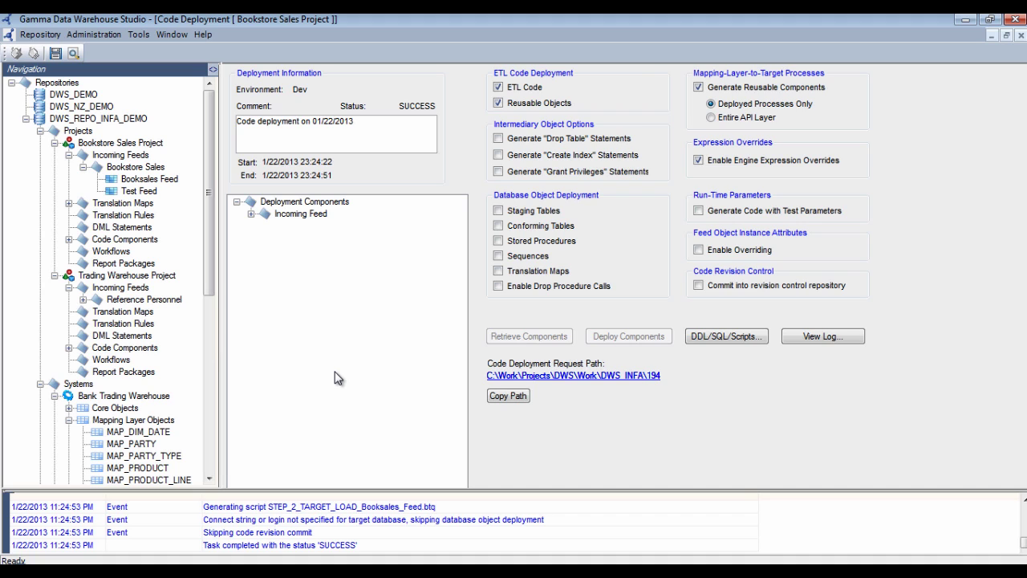